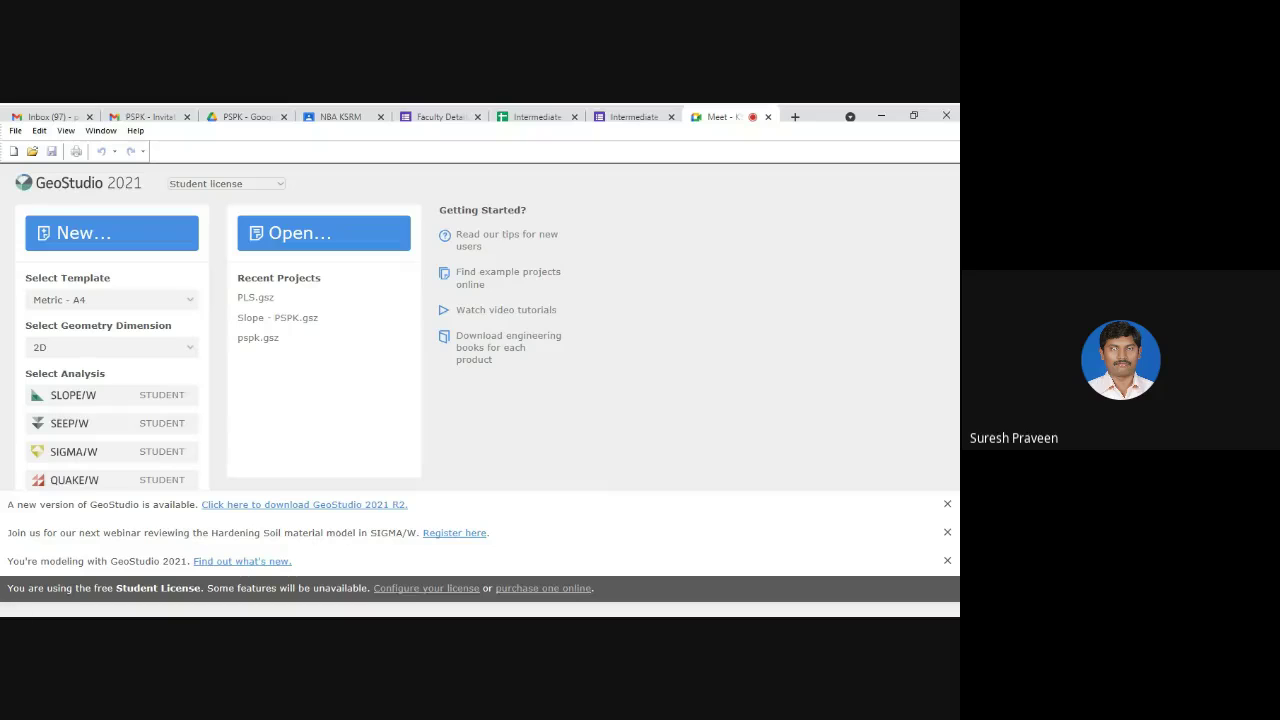
Create a new project from the Metric - A4 template.
{"action": "left_click", "coordinate": [96, 238]}
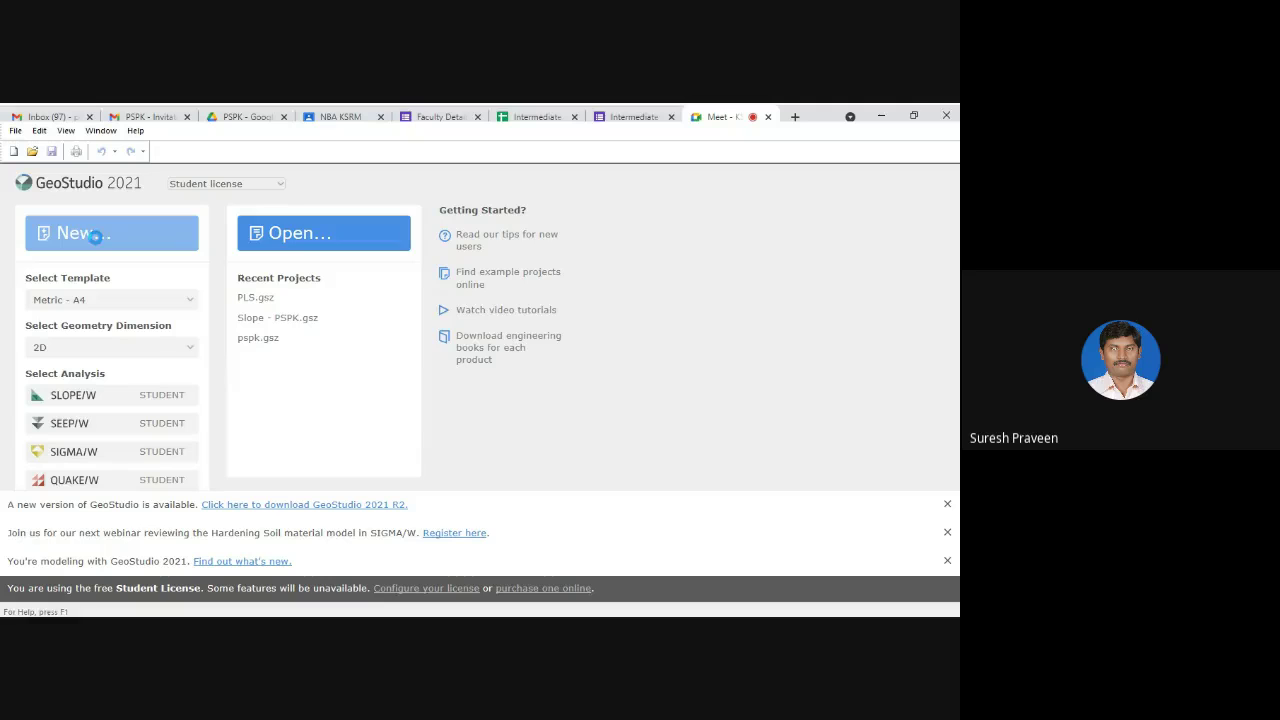
{"action": "left_click_drag", "start_coordinate": [440, 306], "coordinate": [403, 203]}
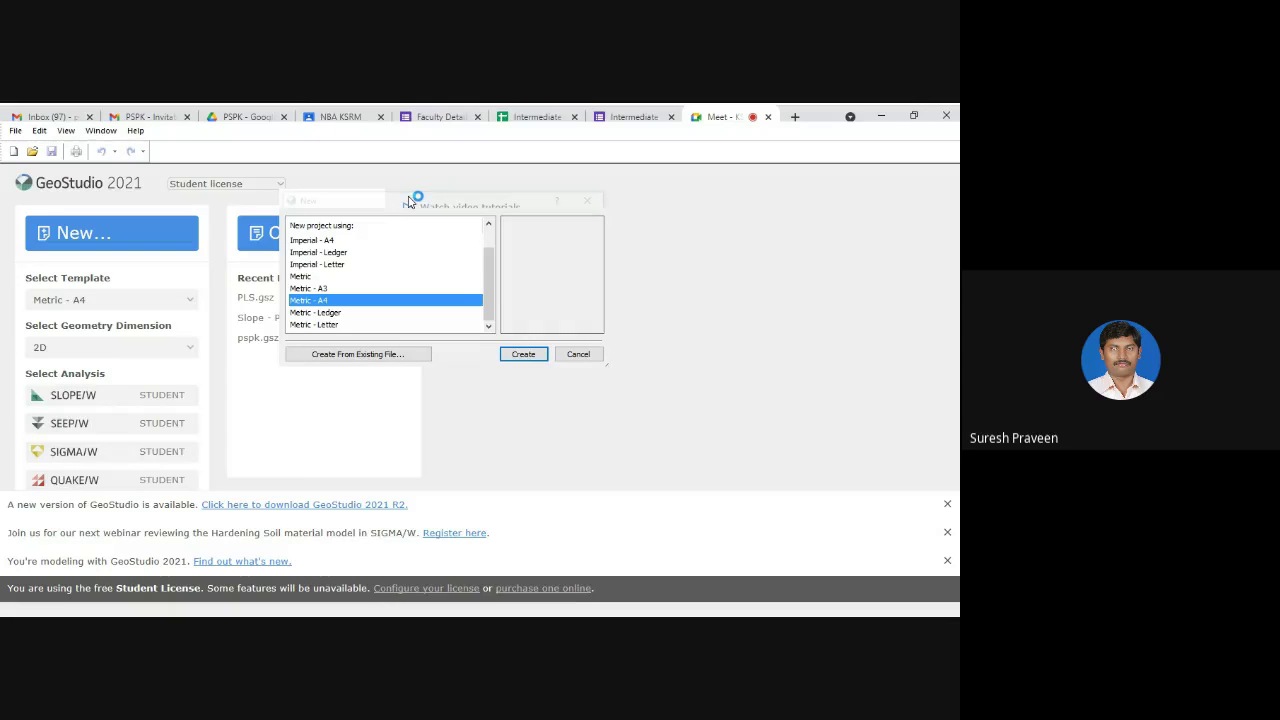
{"action": "left_click", "coordinate": [524, 354]}
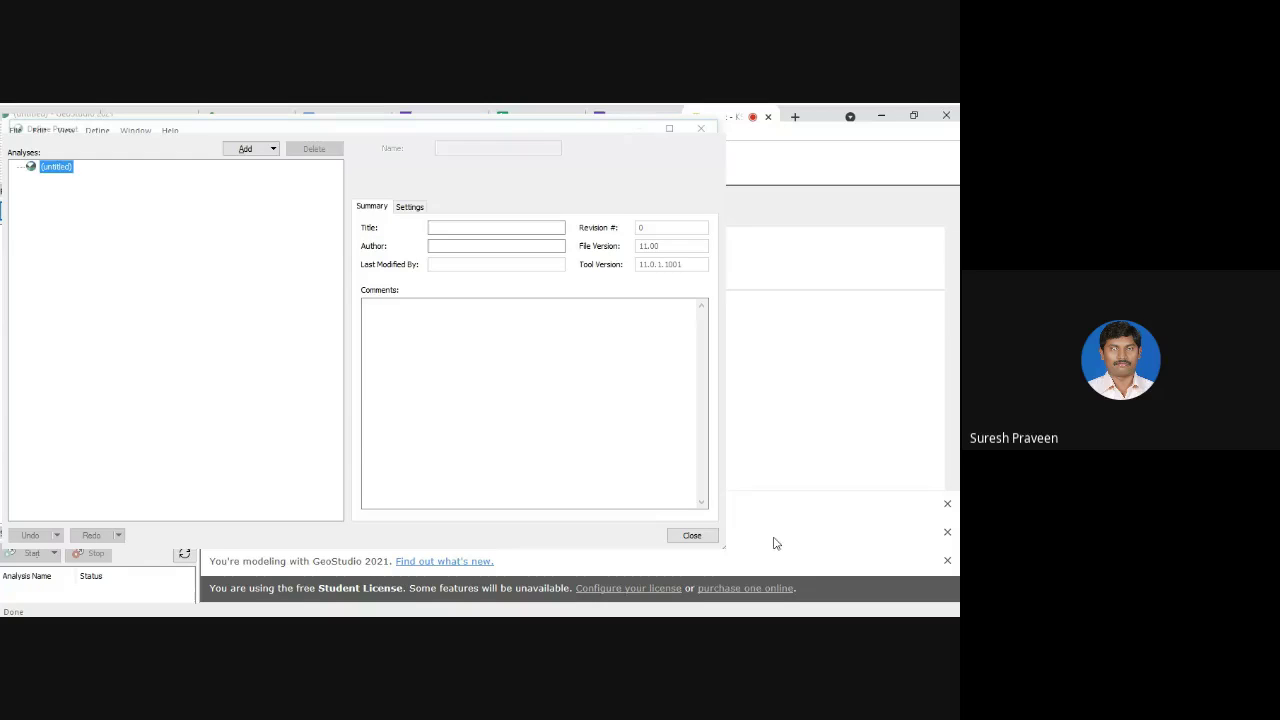
Add a 2D geometry to the project and a SLOPE/W Limit Equilibrium analysis beneath it.
{"action": "left_click", "coordinate": [273, 150]}
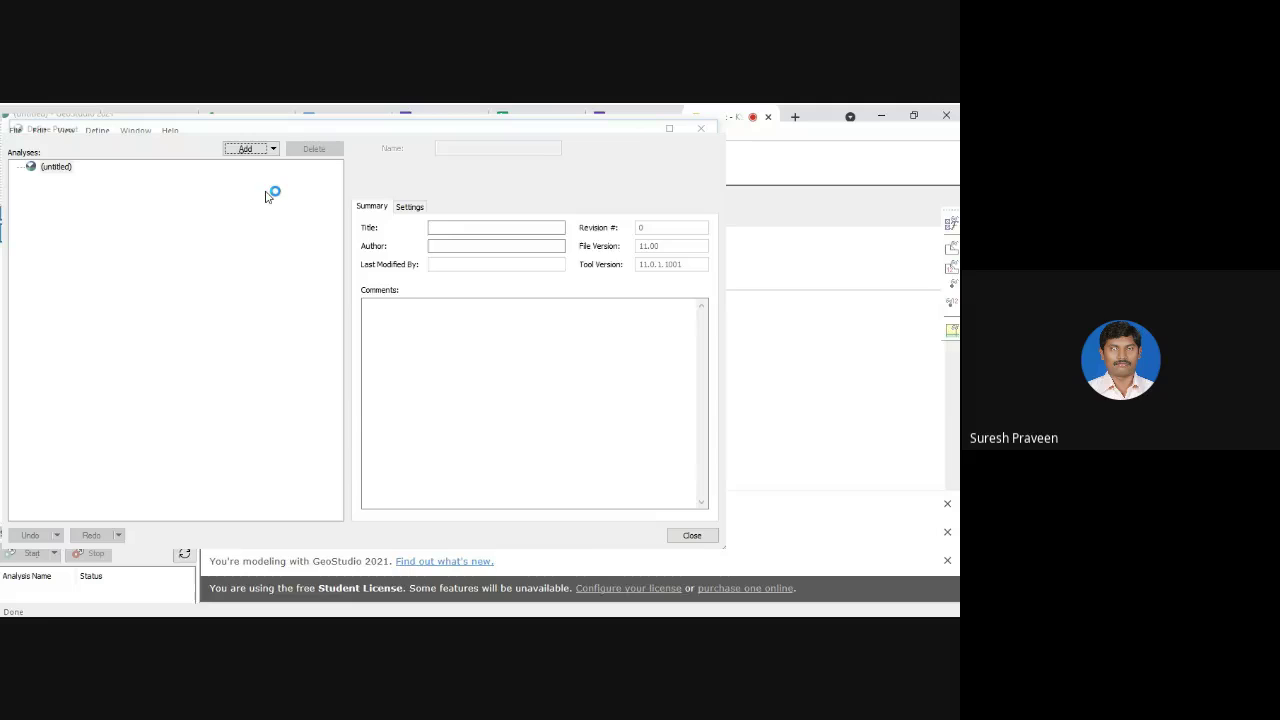
{"action": "left_click", "coordinate": [268, 195]}
{"action": "left_click", "coordinate": [93, 188]}
{"action": "left_click", "coordinate": [250, 150]}
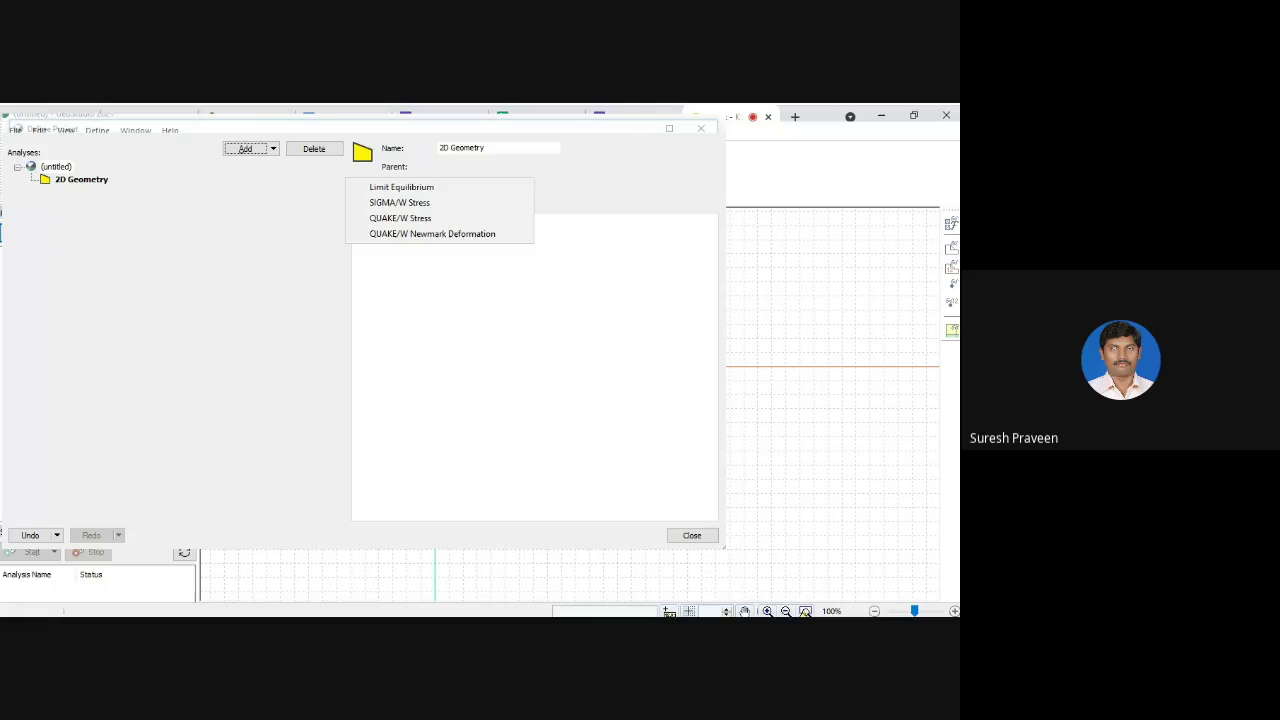
{"action": "left_click", "coordinate": [368, 189]}
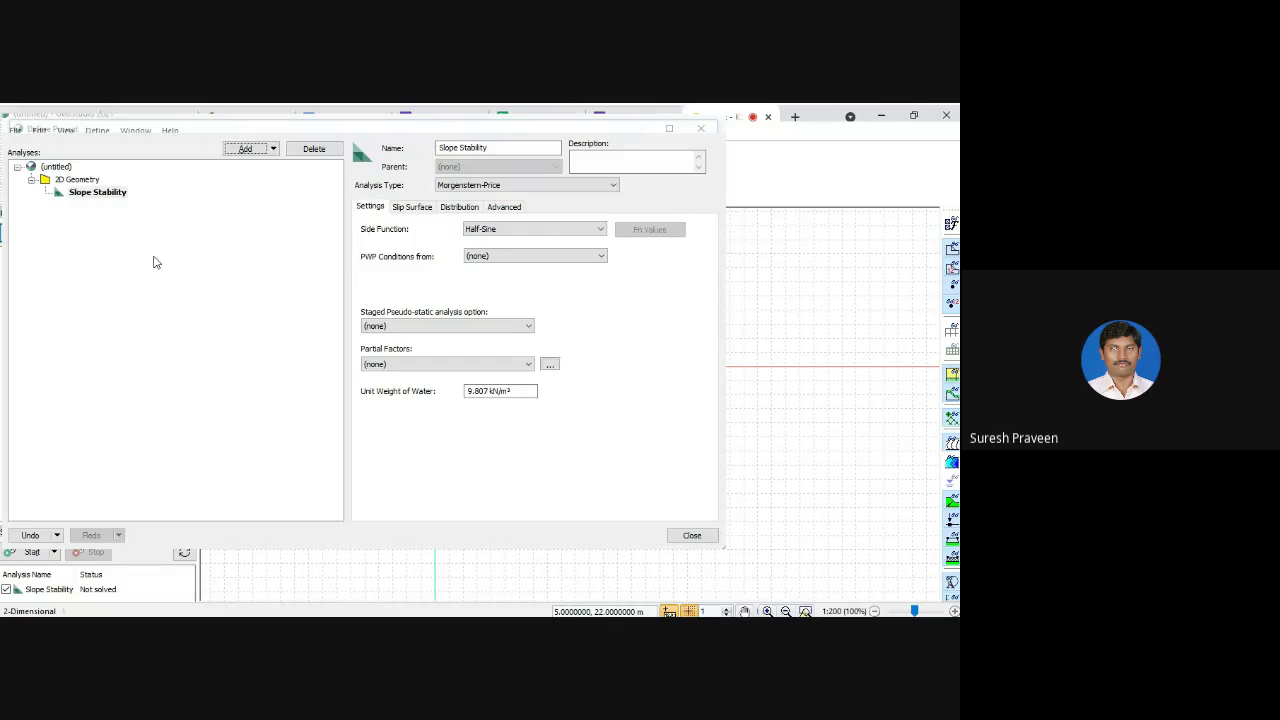
Rename the analysis as "Slope Stability for Training".
{"action": "left_click_drag", "start_coordinate": [506, 148], "coordinate": [440, 151]}
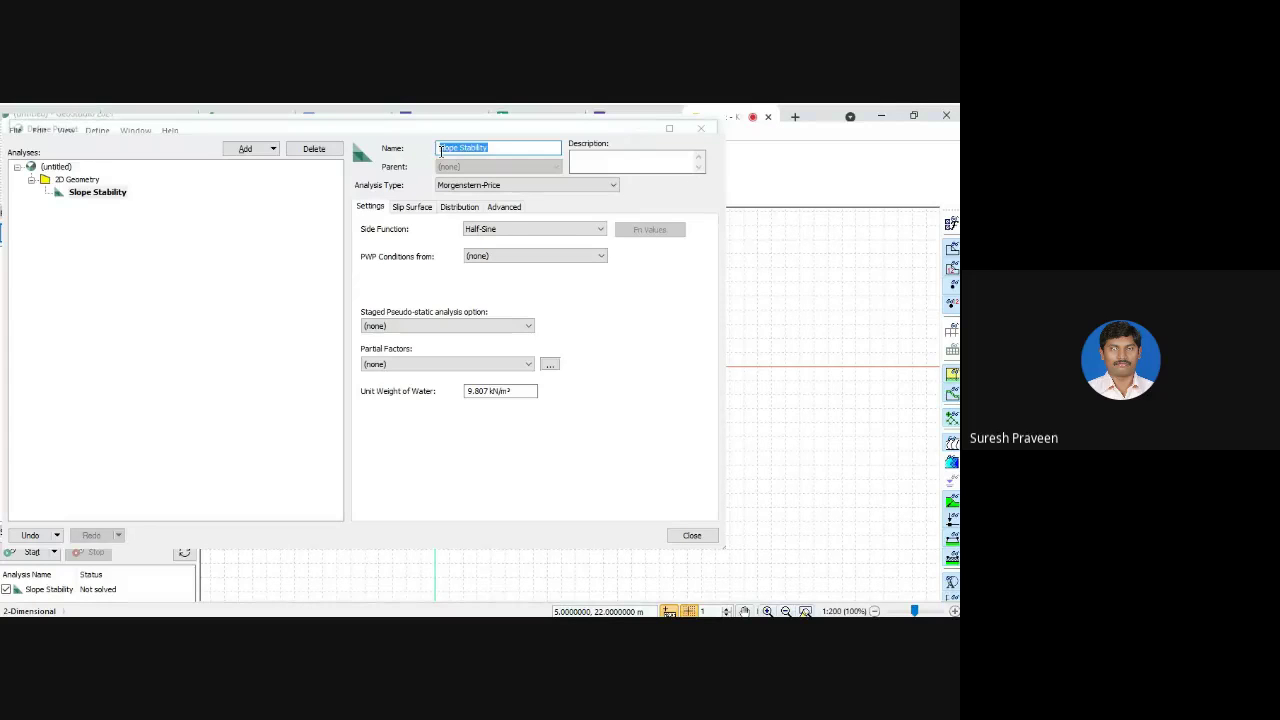
{"action": "left_click", "coordinate": [495, 146]}
{"action": "type", "text": "for Training"}
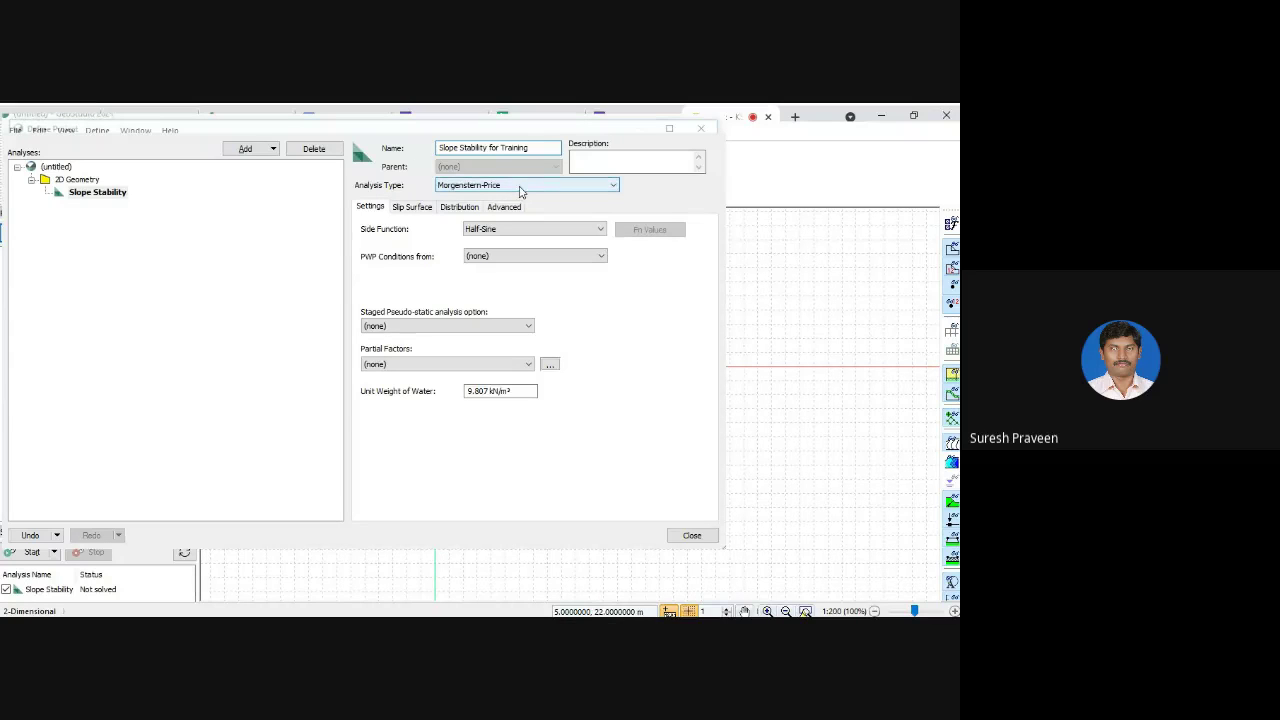
{"action": "key", "text": "Tab"}
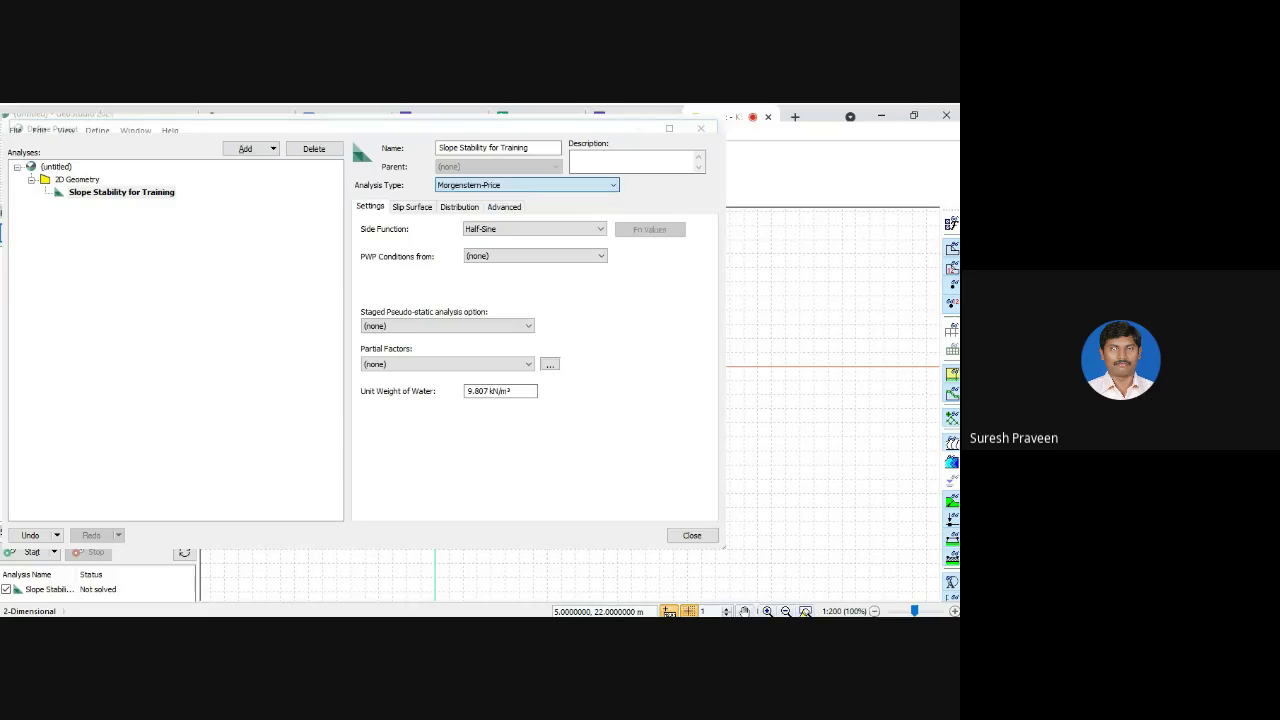
Set the analysis type to Bishop and take the PWP conditions from a Piezometric Line.
{"action": "left_click", "coordinate": [513, 222]}
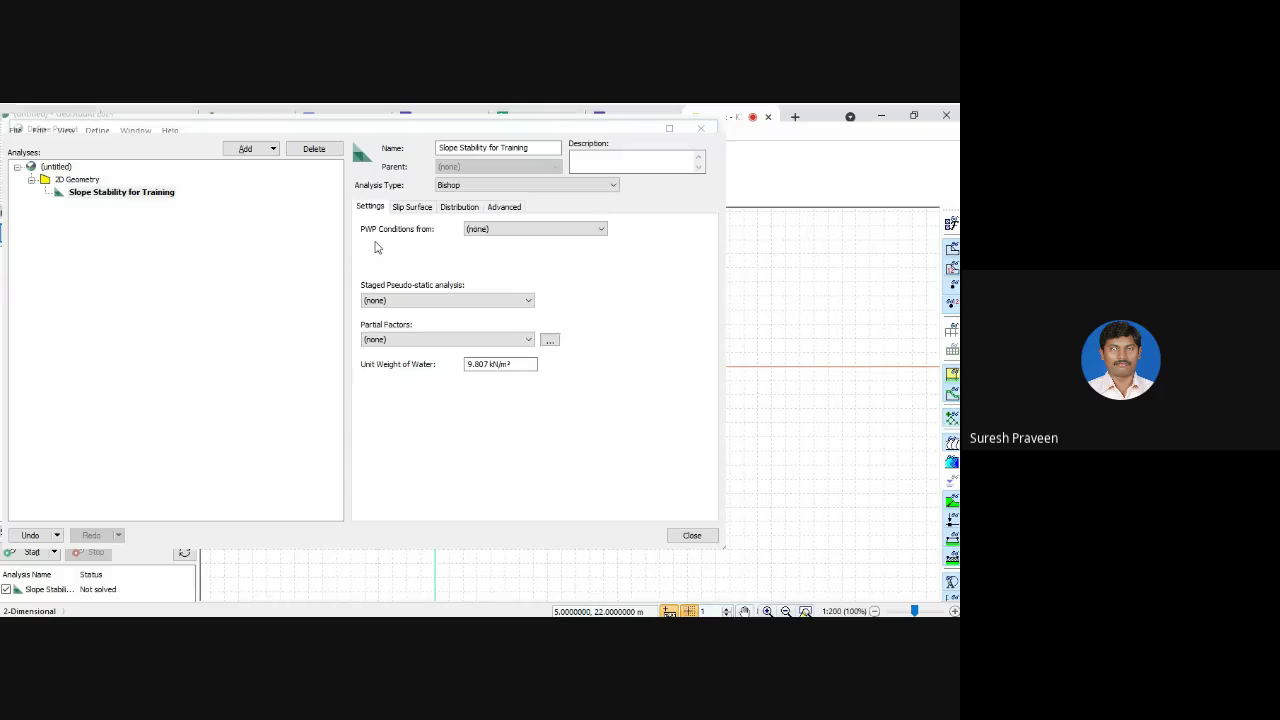
{"action": "left_click", "coordinate": [560, 233]}
{"action": "left_click", "coordinate": [519, 274]}
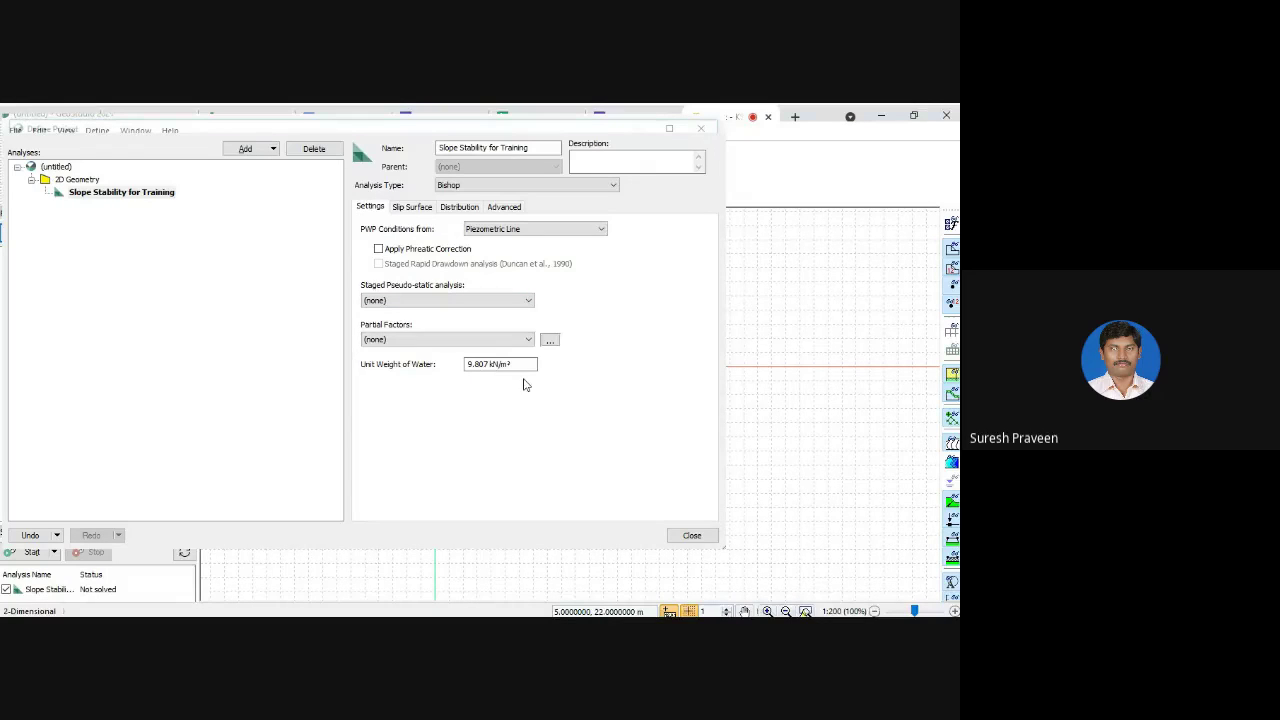
Review the analysis's slip surface, distribution and advanced settings, and close the project definition.
{"action": "left_click", "coordinate": [418, 208]}
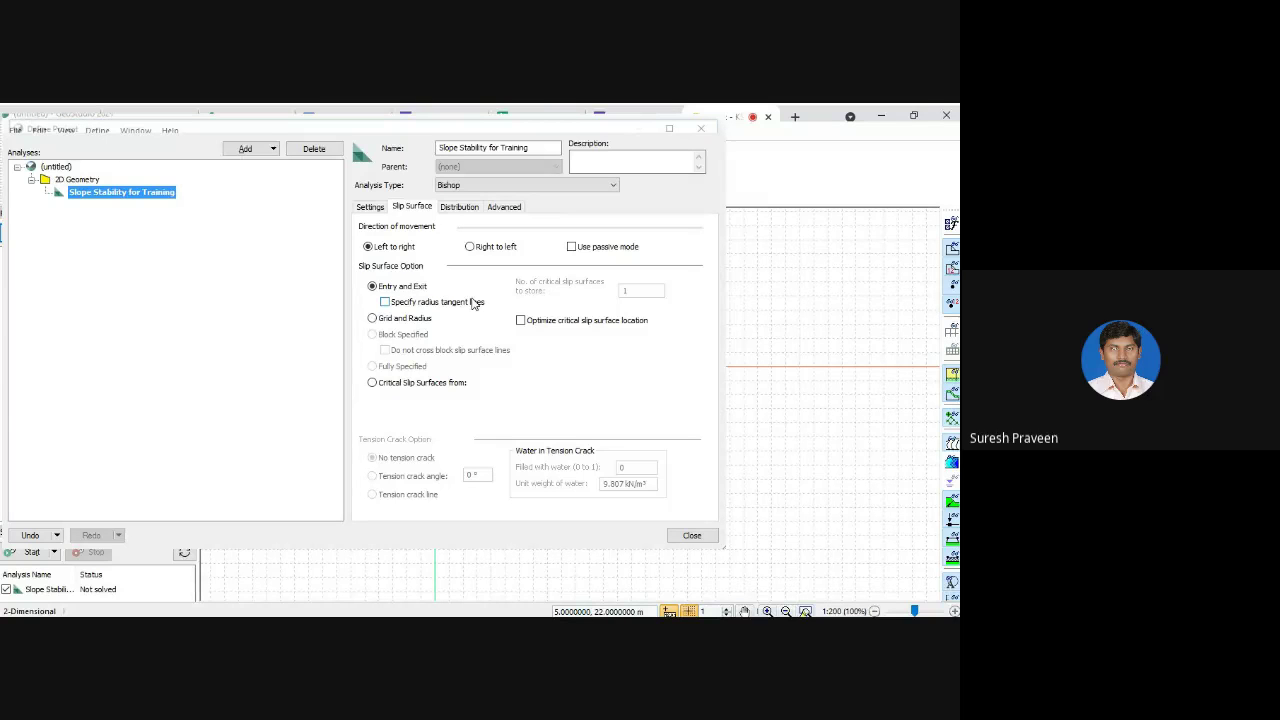
{"action": "left_click", "coordinate": [462, 208]}
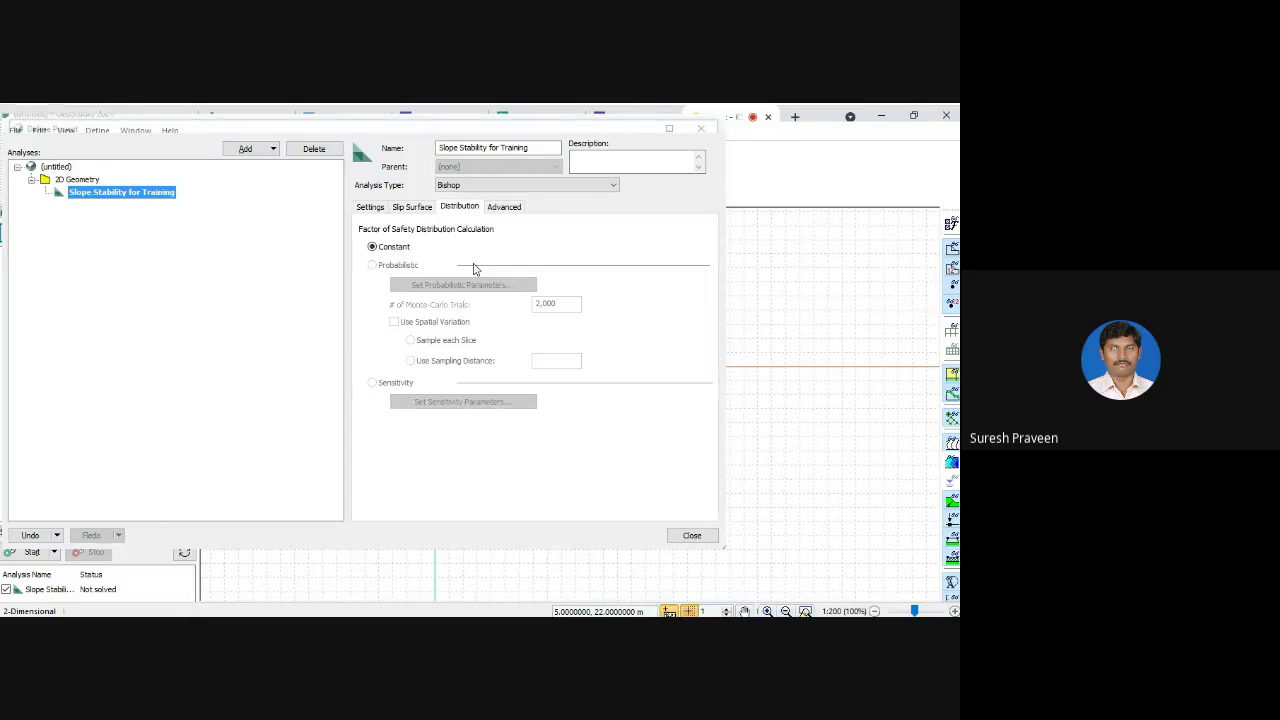
{"action": "left_click", "coordinate": [506, 208]}
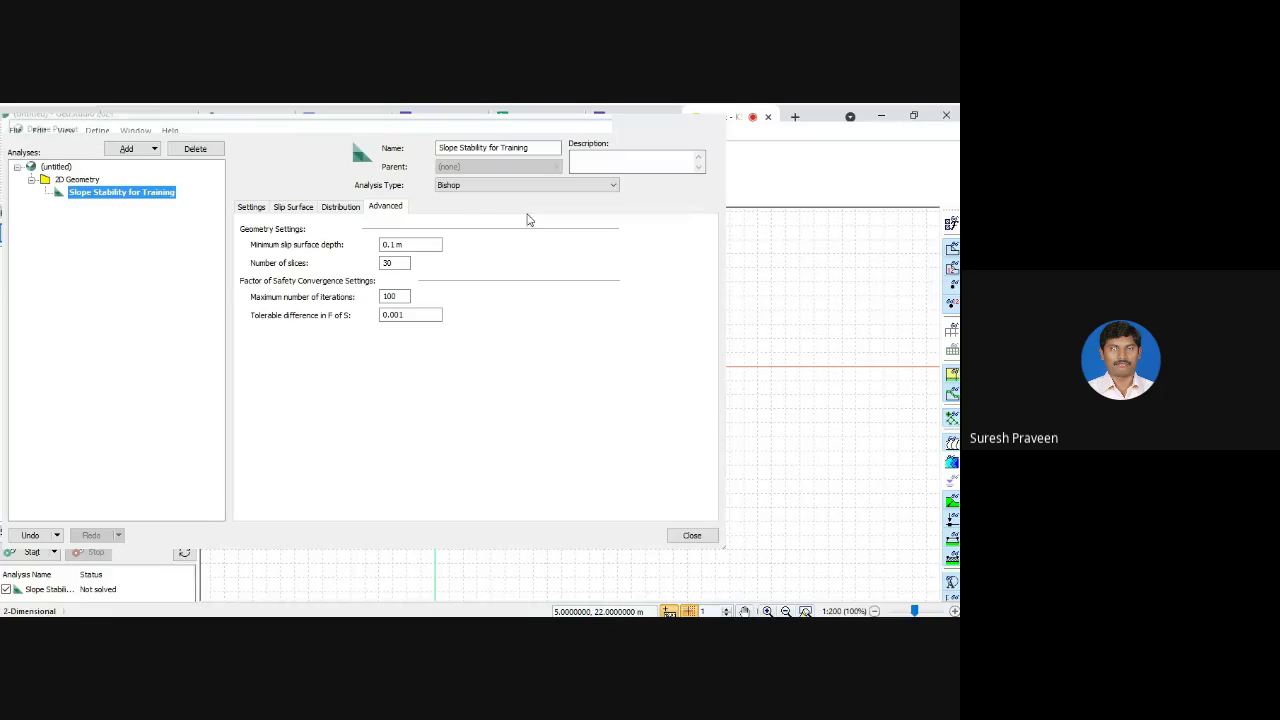
{"action": "left_click", "coordinate": [689, 536]}
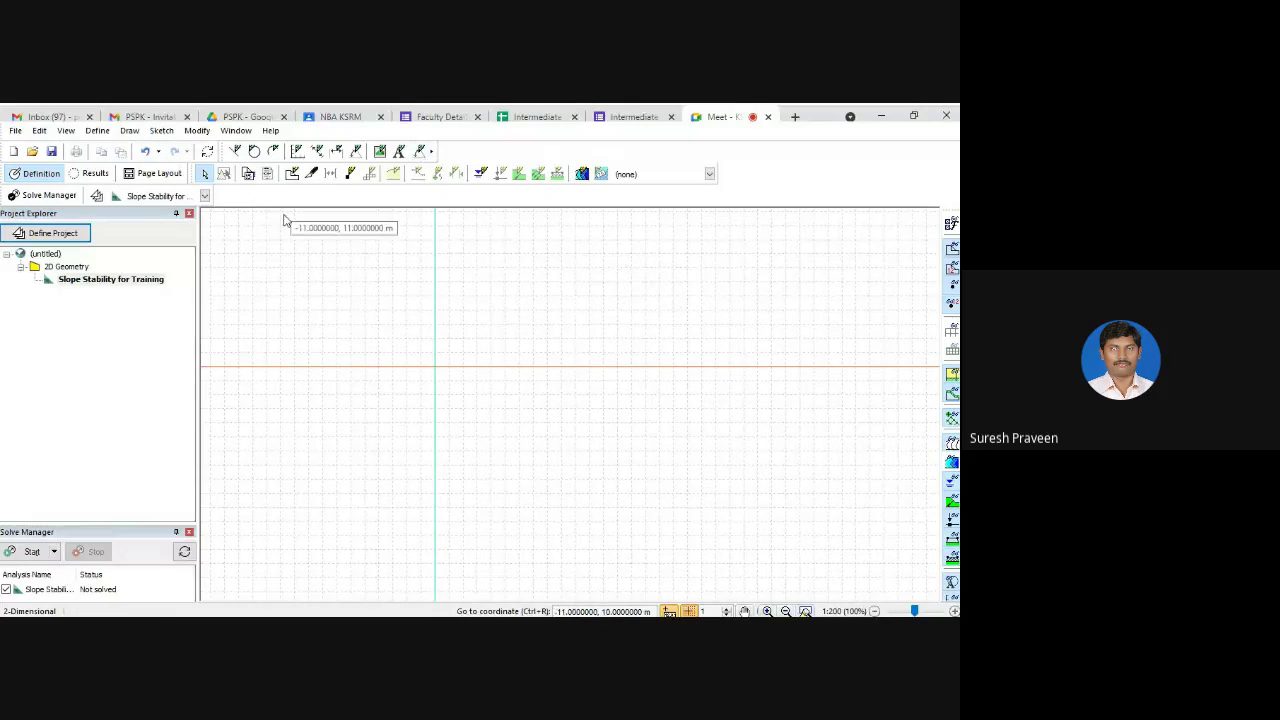
Examine the project's base units, including the mass unit options, without changing them.
{"action": "left_click", "coordinate": [65, 131]}
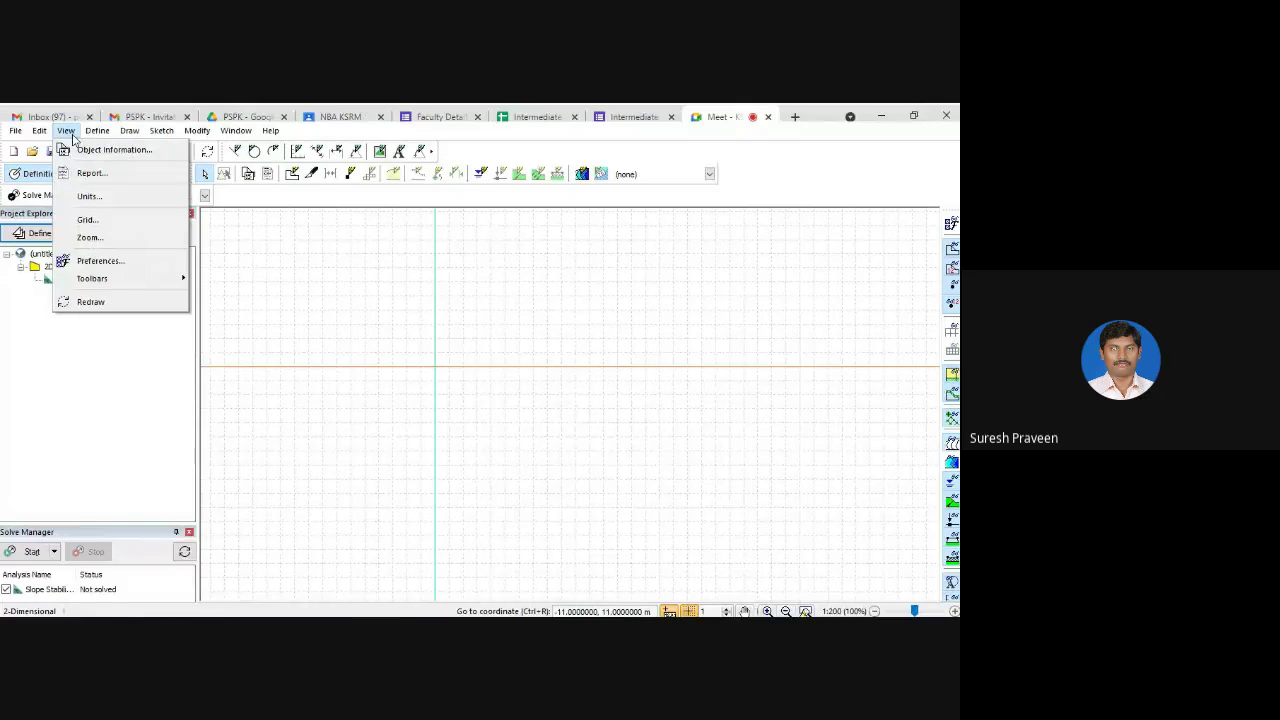
{"action": "left_click", "coordinate": [88, 195]}
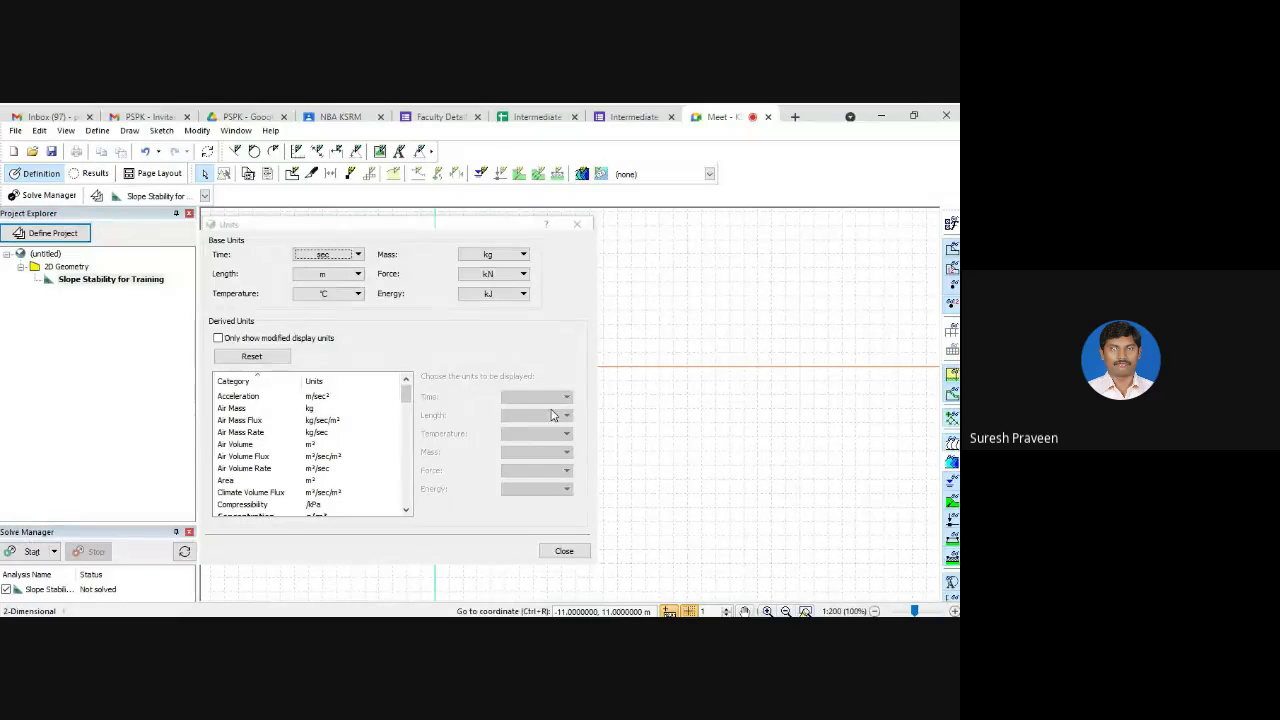
{"action": "left_click", "coordinate": [520, 256]}
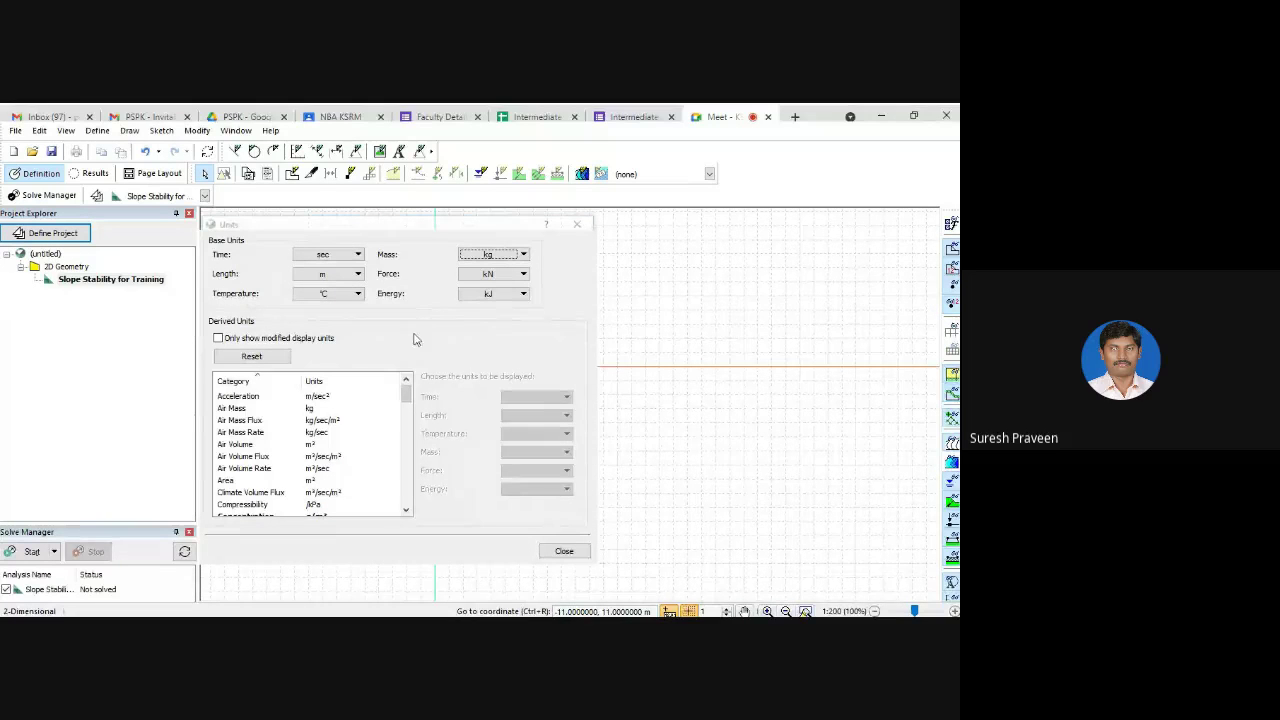
{"action": "left_click", "coordinate": [565, 552]}
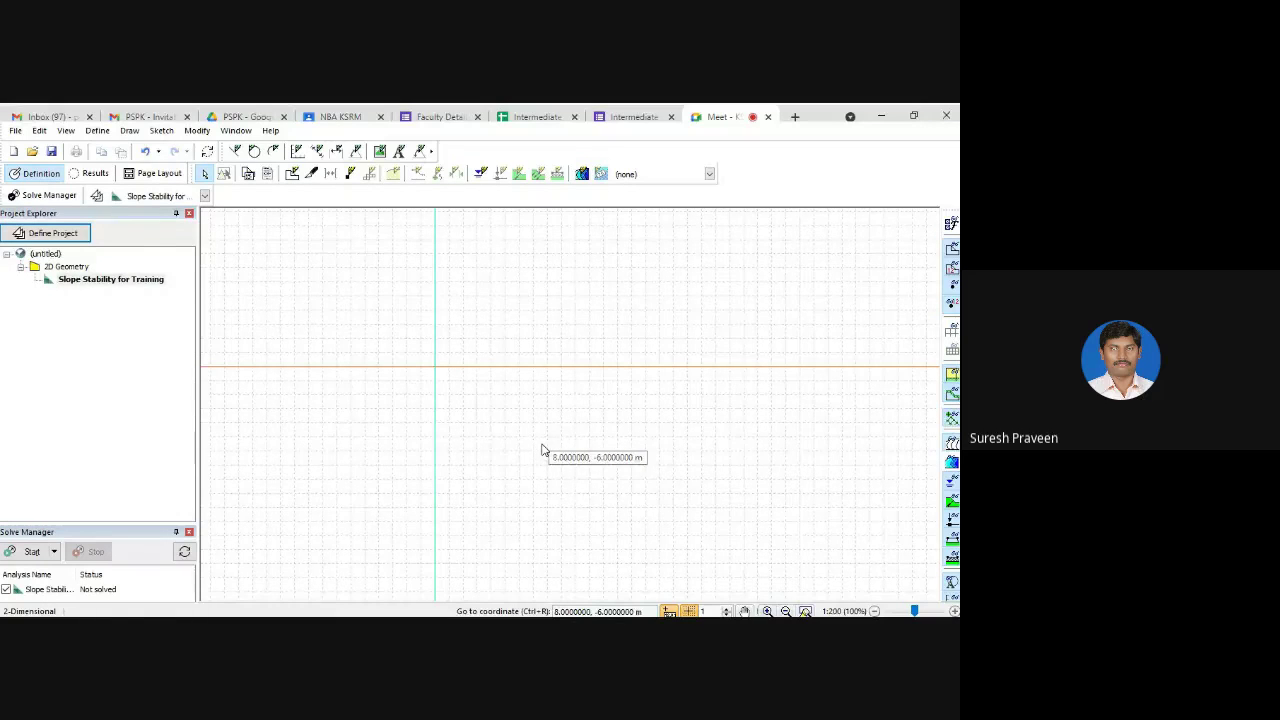
Sketch Elevation and Distance axes with the X-axis maximum at 50 m and the Y-axis maximum at 20 m.
{"action": "left_click", "coordinate": [160, 132]}
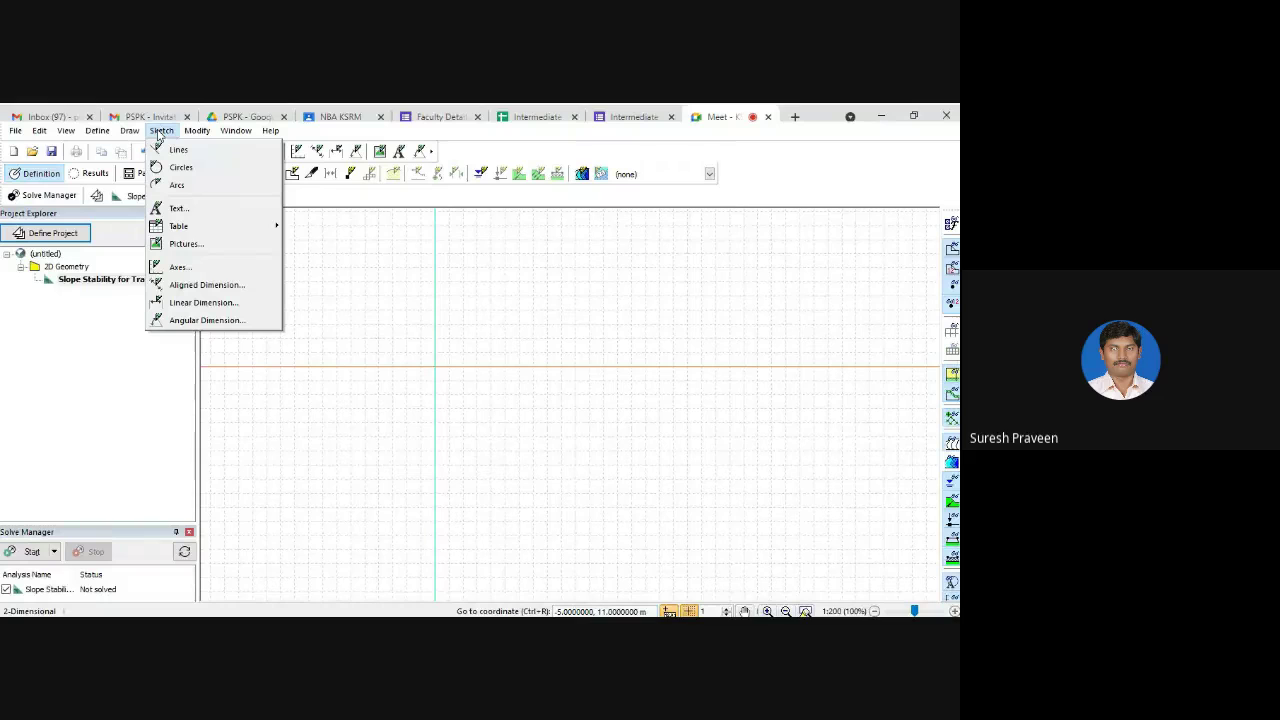
{"action": "left_click", "coordinate": [172, 268]}
{"action": "left_click_drag", "start_coordinate": [538, 246], "coordinate": [355, 220]}
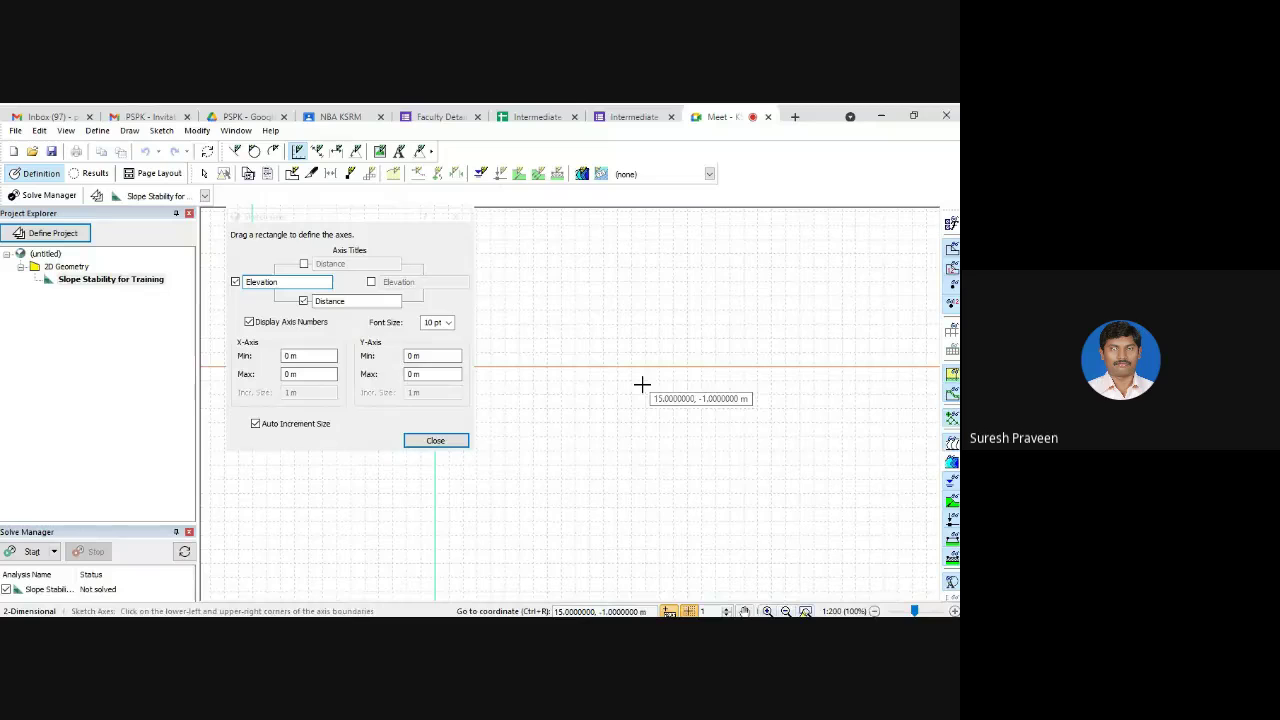
{"action": "left_click", "coordinate": [287, 374]}
{"action": "double_click", "coordinate": [287, 374]}
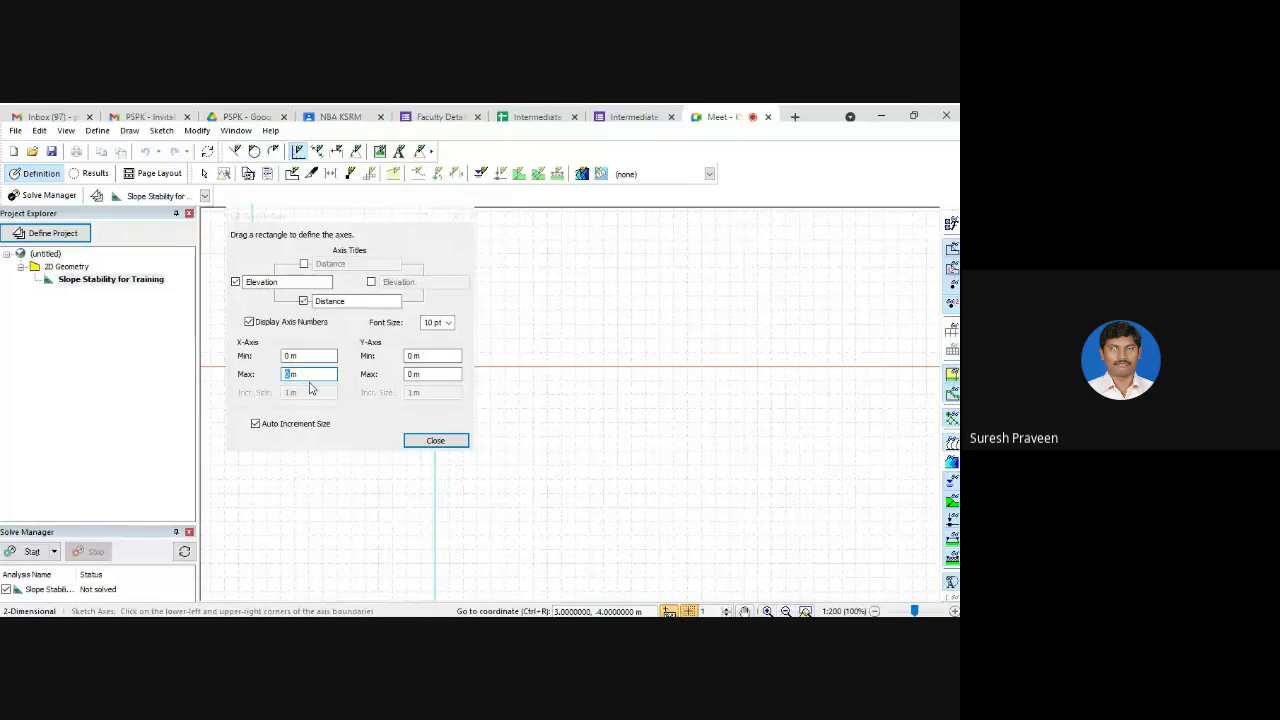
{"action": "type", "text": "50"}
{"action": "key", "text": "Tab"}
{"action": "key", "text": "Tab"}
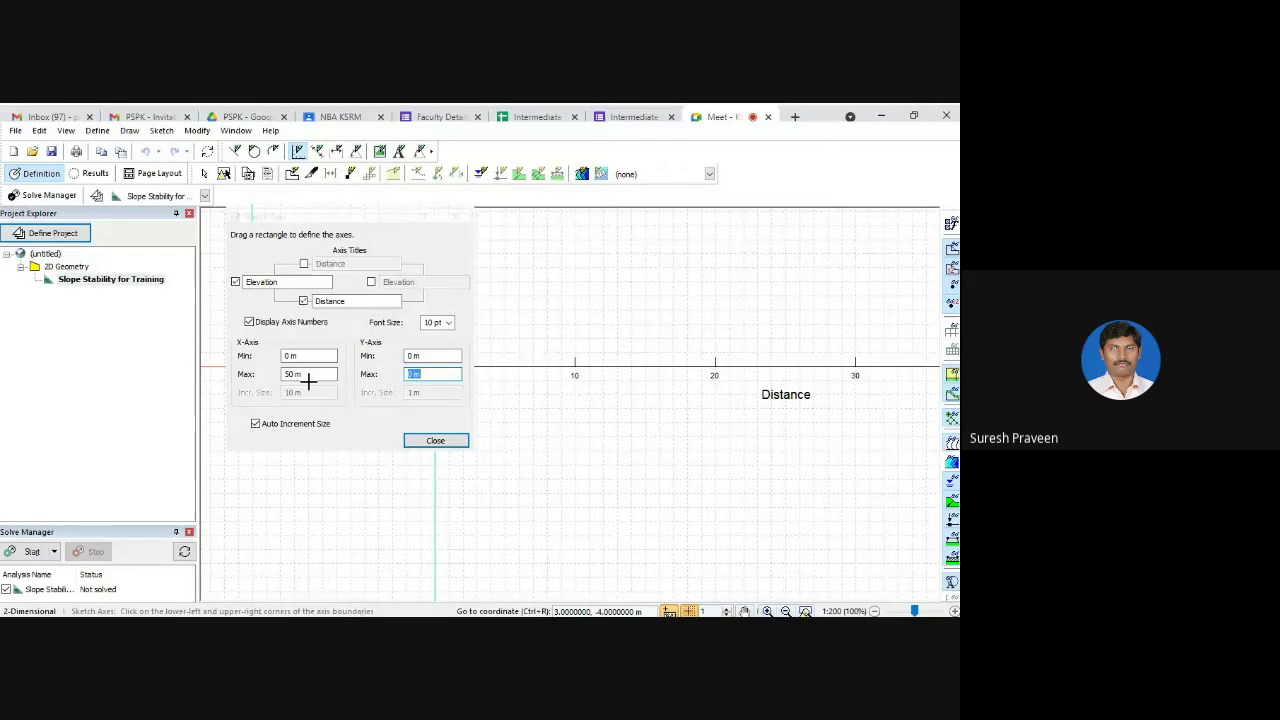
{"action": "type", "text": "20"}
Turn off automatic axis increments, set the increment size to 5 m for X and 1 m for Y, and finish the axes.
{"action": "left_click", "coordinate": [255, 425]}
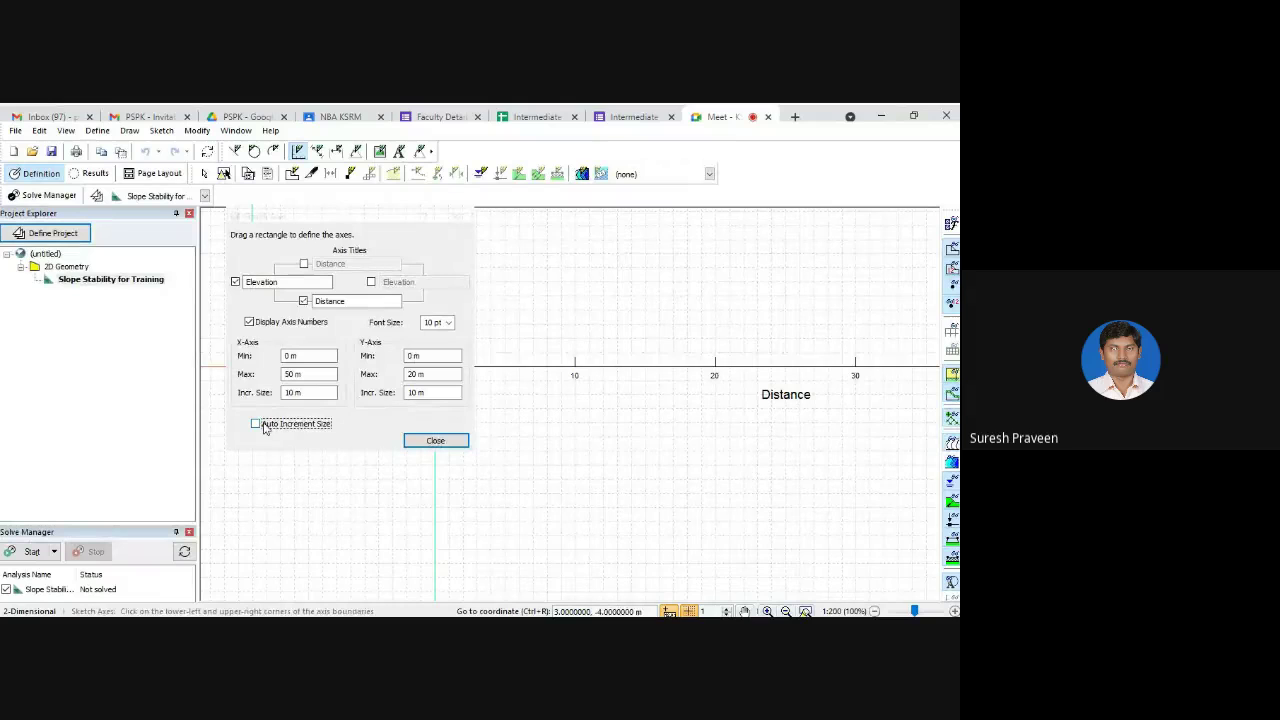
{"action": "left_click", "coordinate": [286, 392]}
{"action": "double_click", "coordinate": [286, 392]}
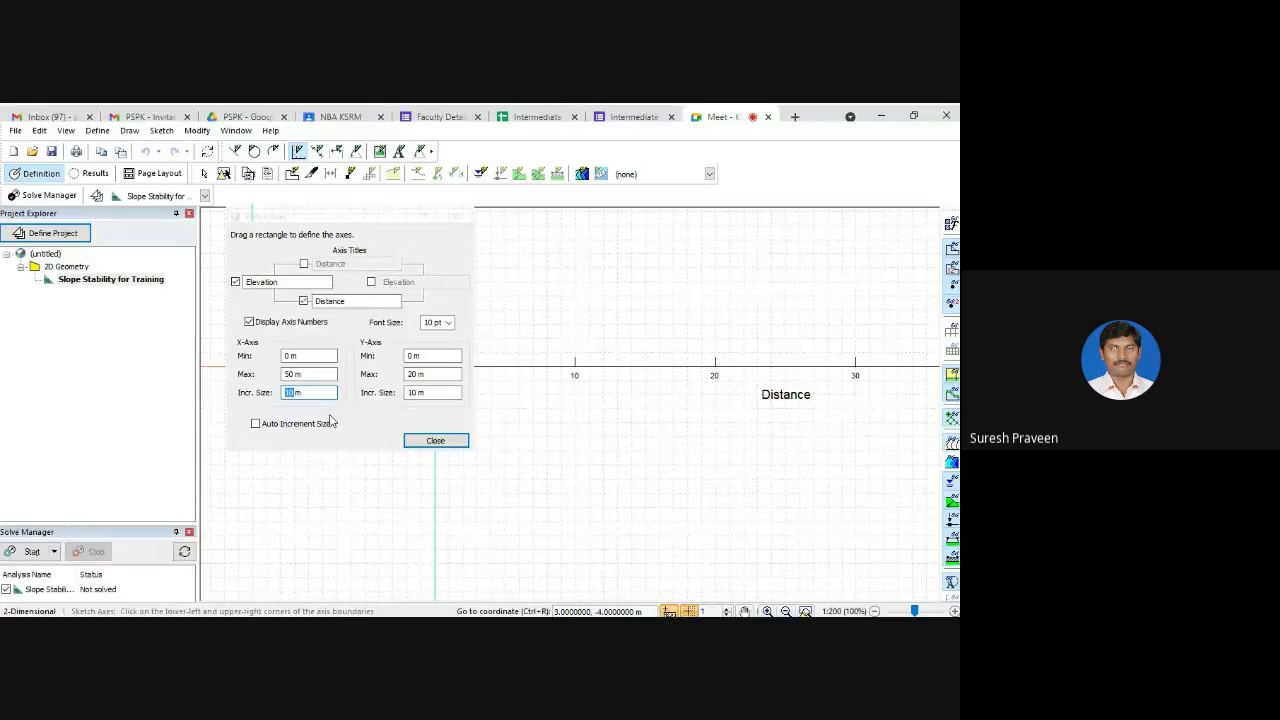
{"action": "type", "text": "2"}
{"action": "key", "text": "BackSpace"}
{"action": "type", "text": "5"}
{"action": "left_click", "coordinate": [415, 392]}
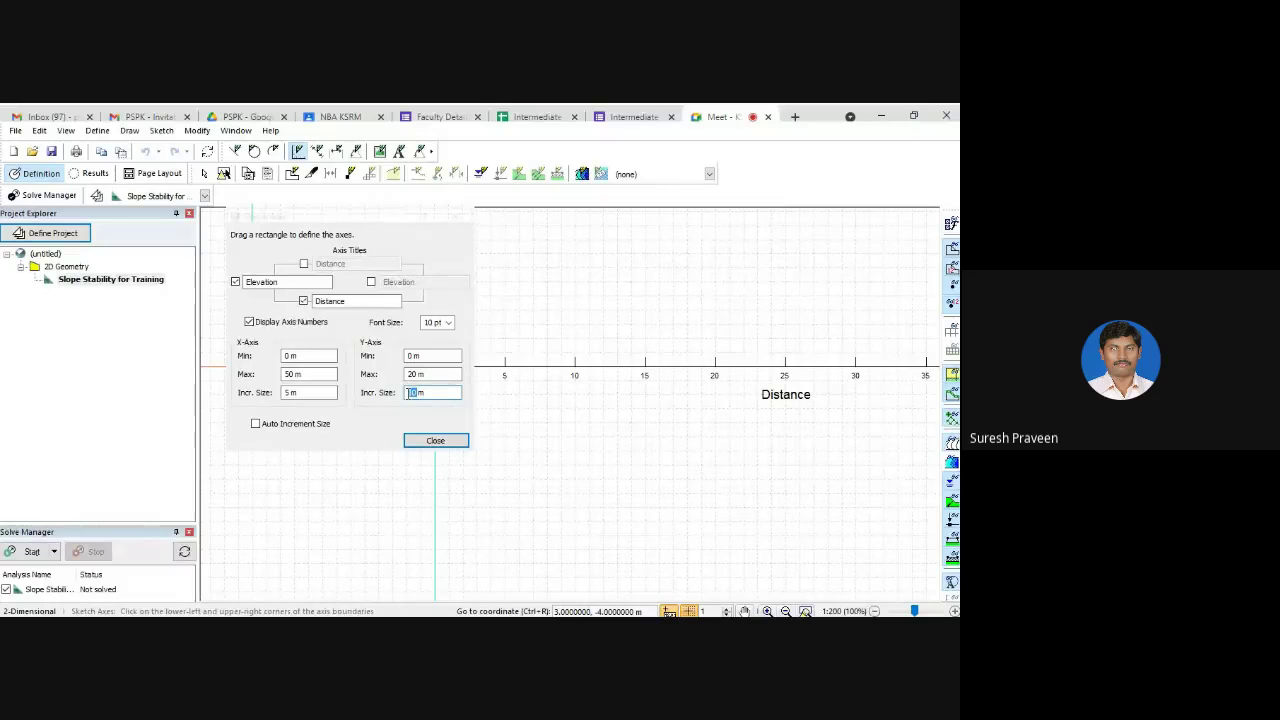
{"action": "key", "text": "BackSpace"}
{"action": "left_click", "coordinate": [432, 441]}
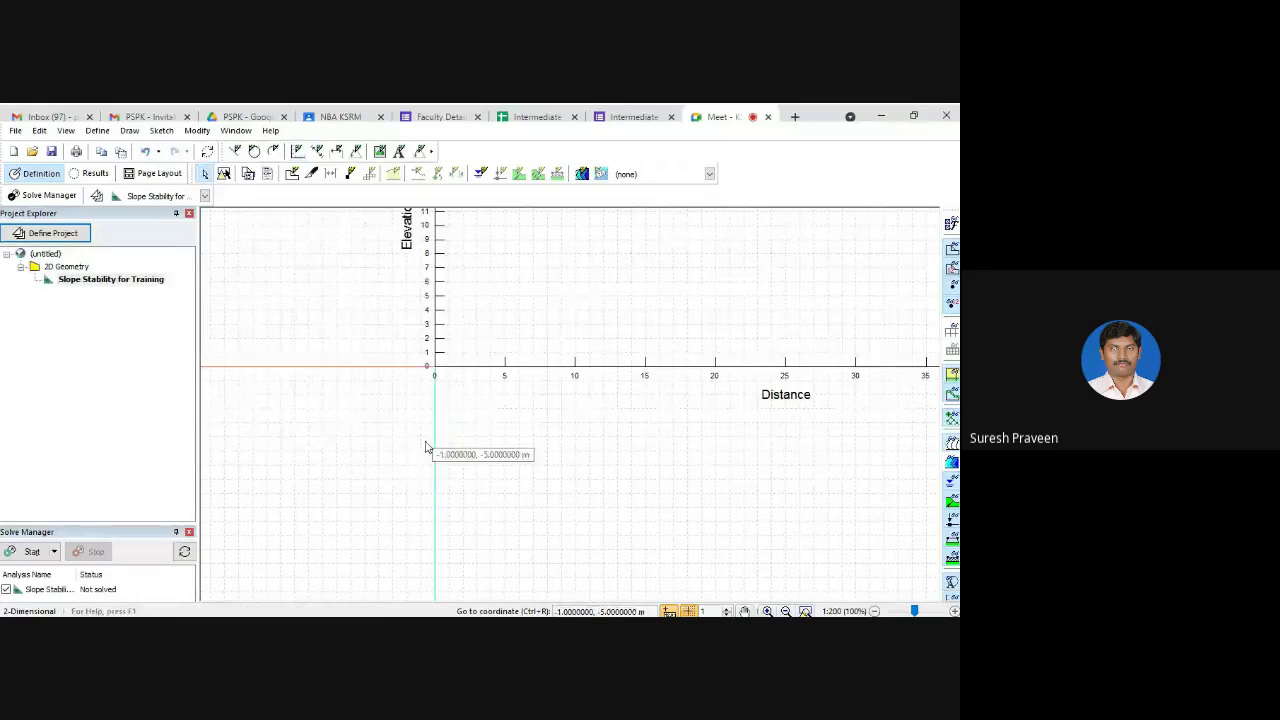
Sketch the lower soil layer's closed outline through (0, 0), (0, 8), (15, 8), (25, 2), (33, 2) and (33, 0) m, ending at the origin.
{"action": "scroll", "coordinate": [477, 447], "scroll_direction": "down", "scroll_amount": 5}
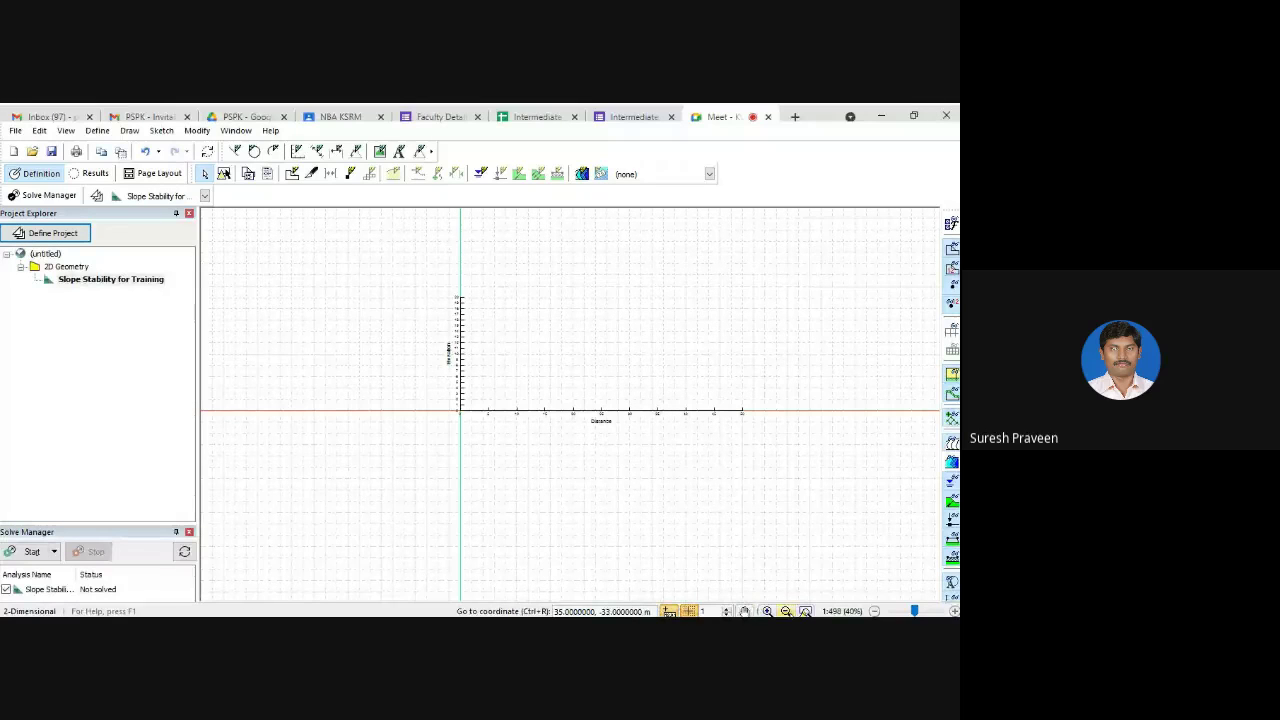
{"action": "left_click", "coordinate": [745, 611]}
{"action": "left_click_drag", "start_coordinate": [566, 443], "coordinate": [451, 466]}
{"action": "scroll", "coordinate": [452, 469], "scroll_direction": "up", "scroll_amount": 1}
{"action": "scroll", "coordinate": [452, 468], "scroll_direction": "up", "scroll_amount": 2}
{"action": "scroll", "coordinate": [452, 465], "scroll_direction": "up", "scroll_amount": 1}
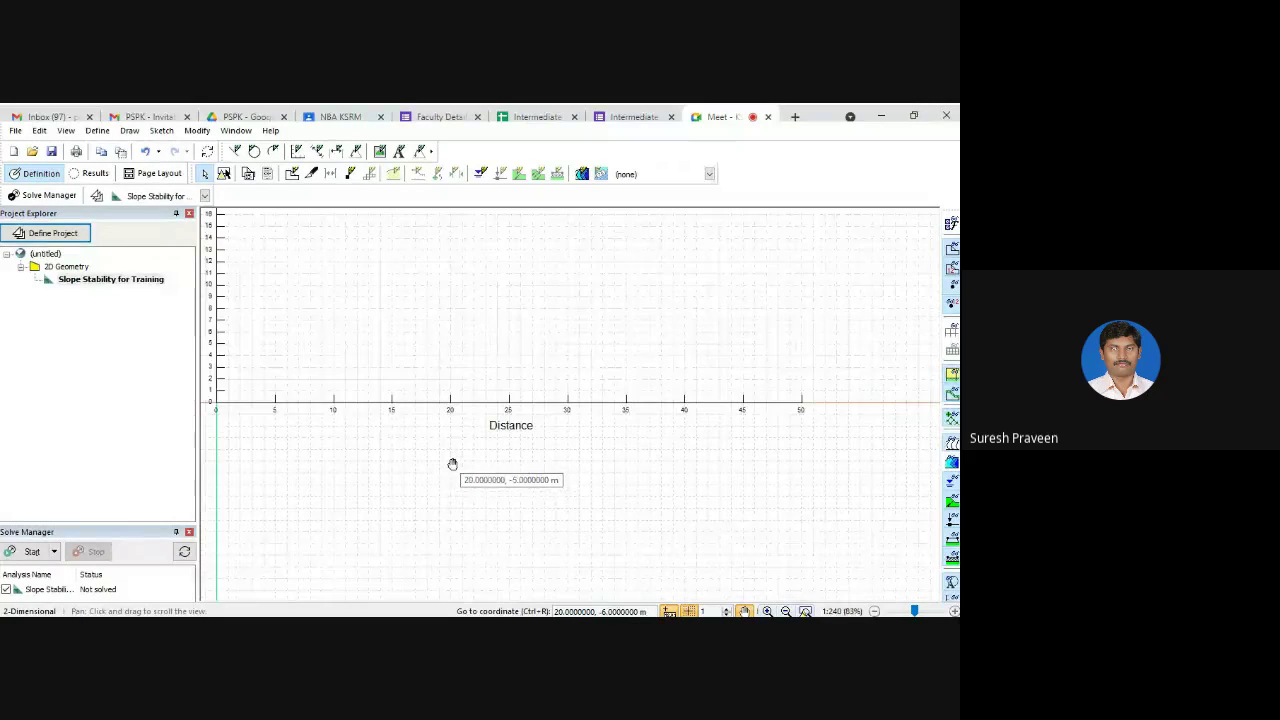
{"action": "left_click_drag", "start_coordinate": [452, 461], "coordinate": [531, 494]}
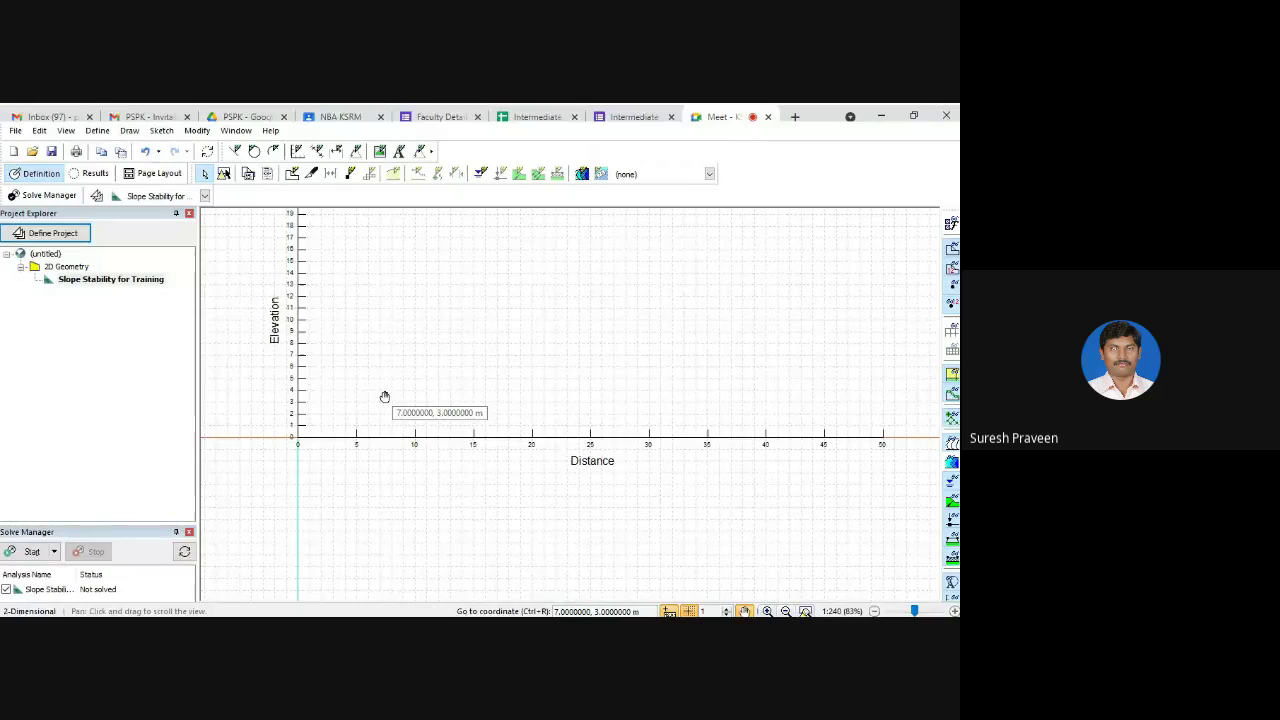
{"action": "left_click", "coordinate": [236, 151]}
{"action": "left_click_drag", "start_coordinate": [541, 440], "coordinate": [128, 214]}
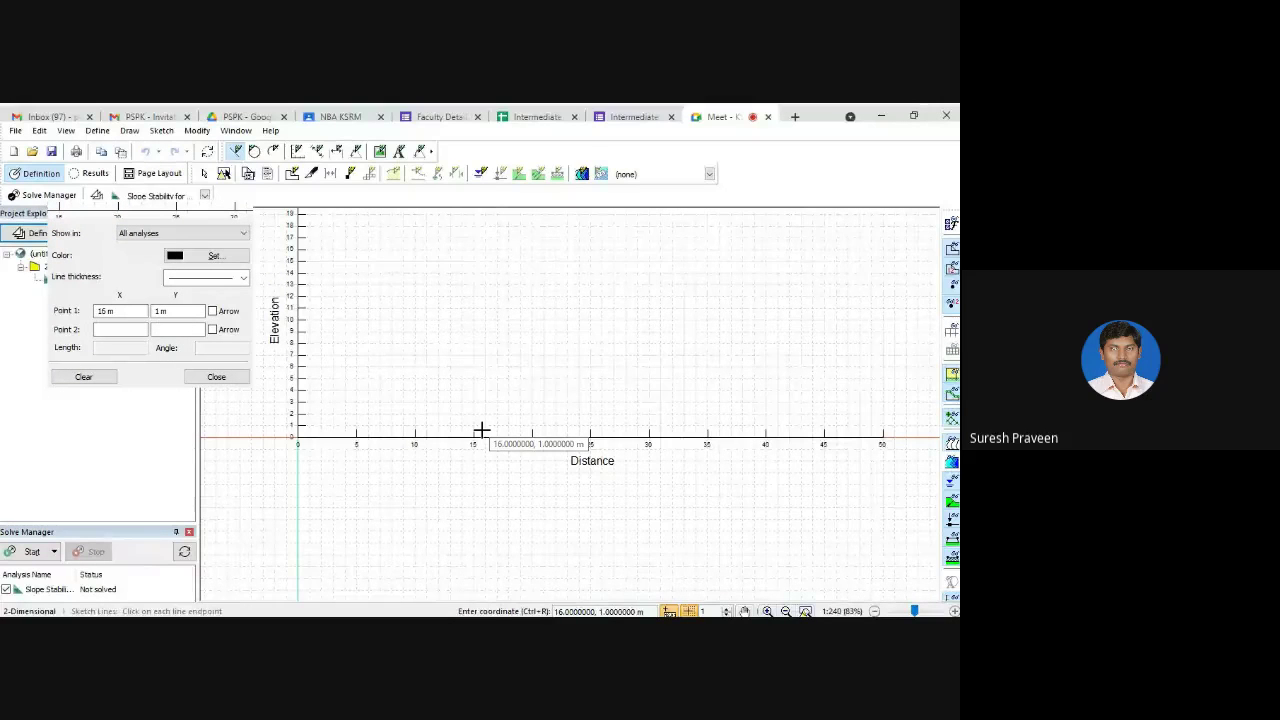
{"action": "left_click", "coordinate": [298, 438]}
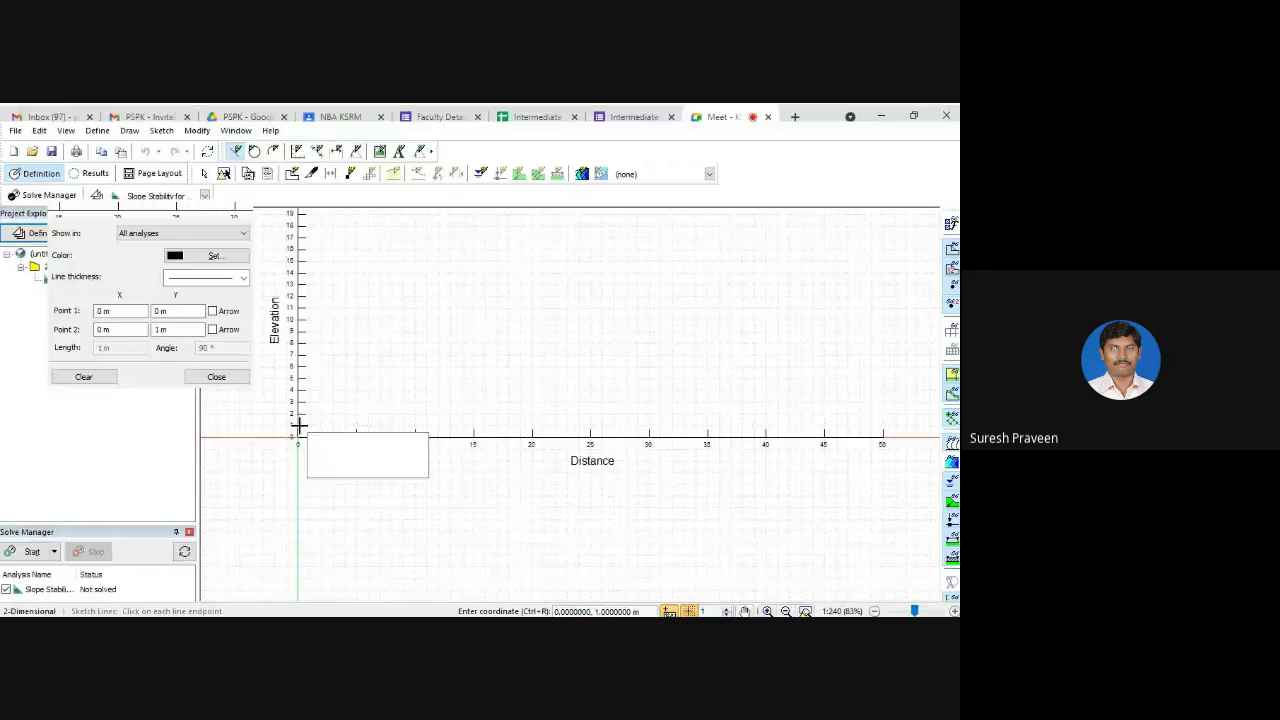
{"action": "left_click", "coordinate": [296, 341]}
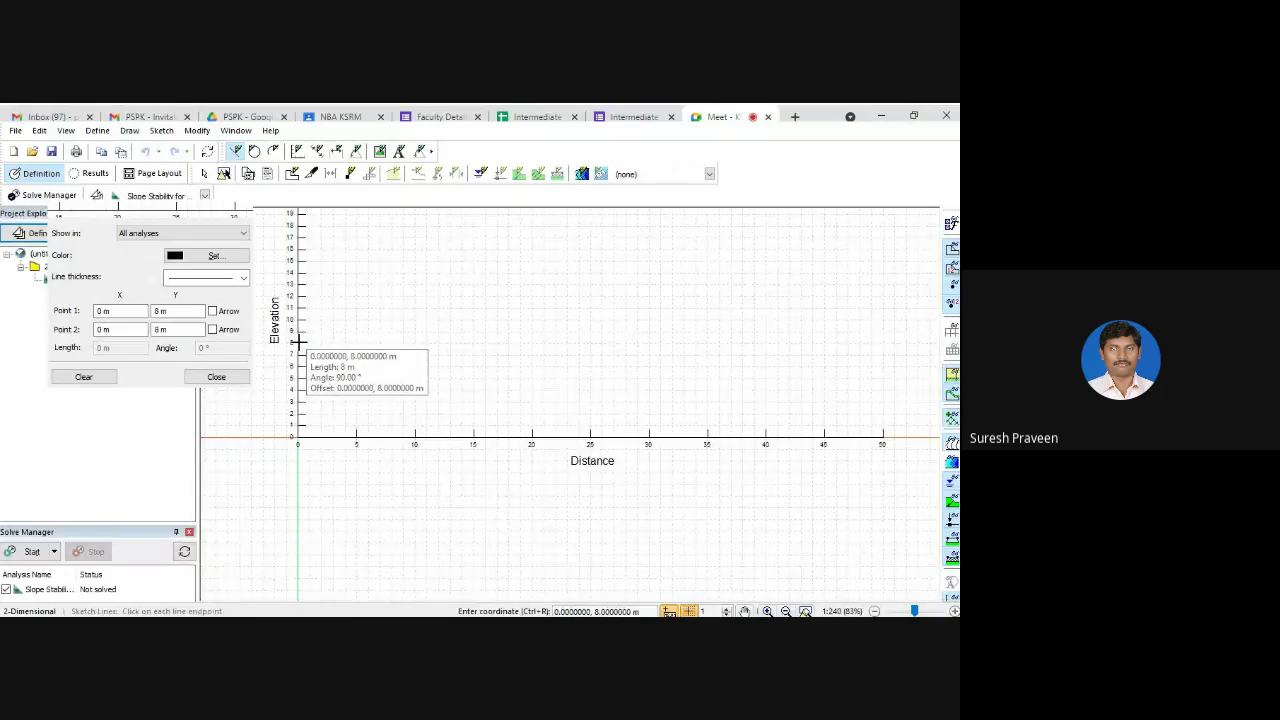
{"action": "left_click", "coordinate": [470, 343]}
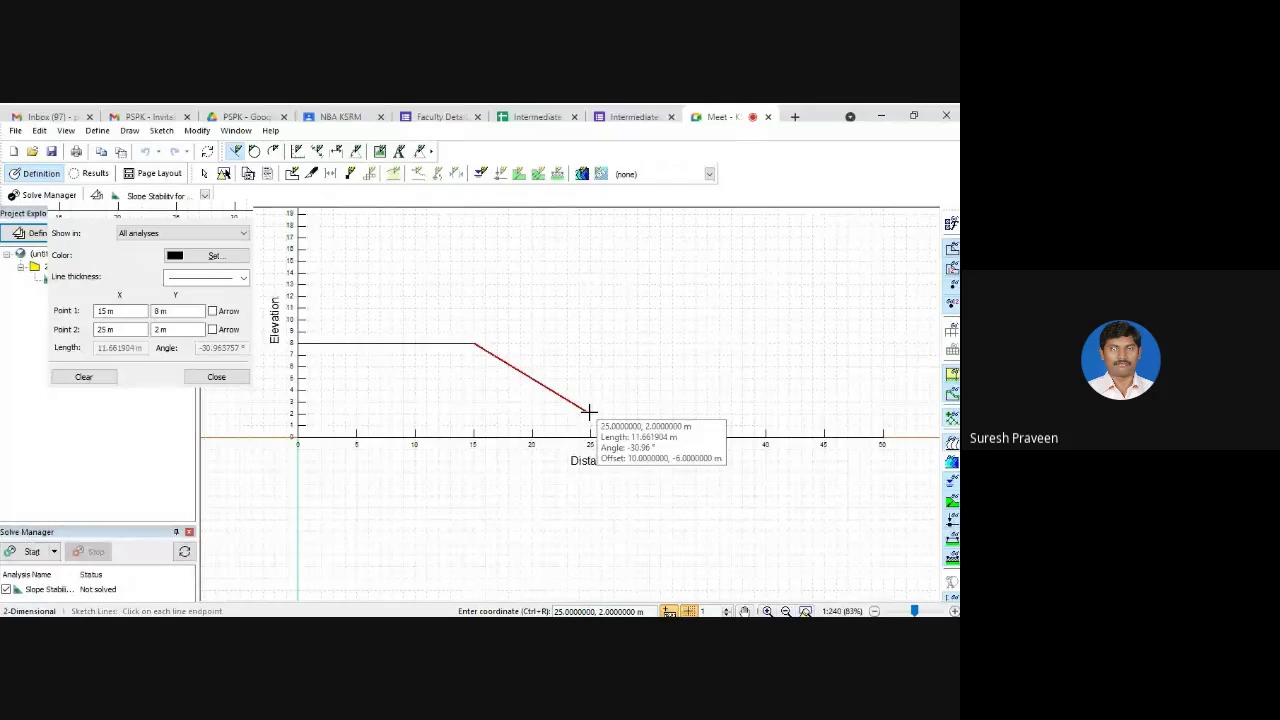
{"action": "left_click", "coordinate": [589, 411]}
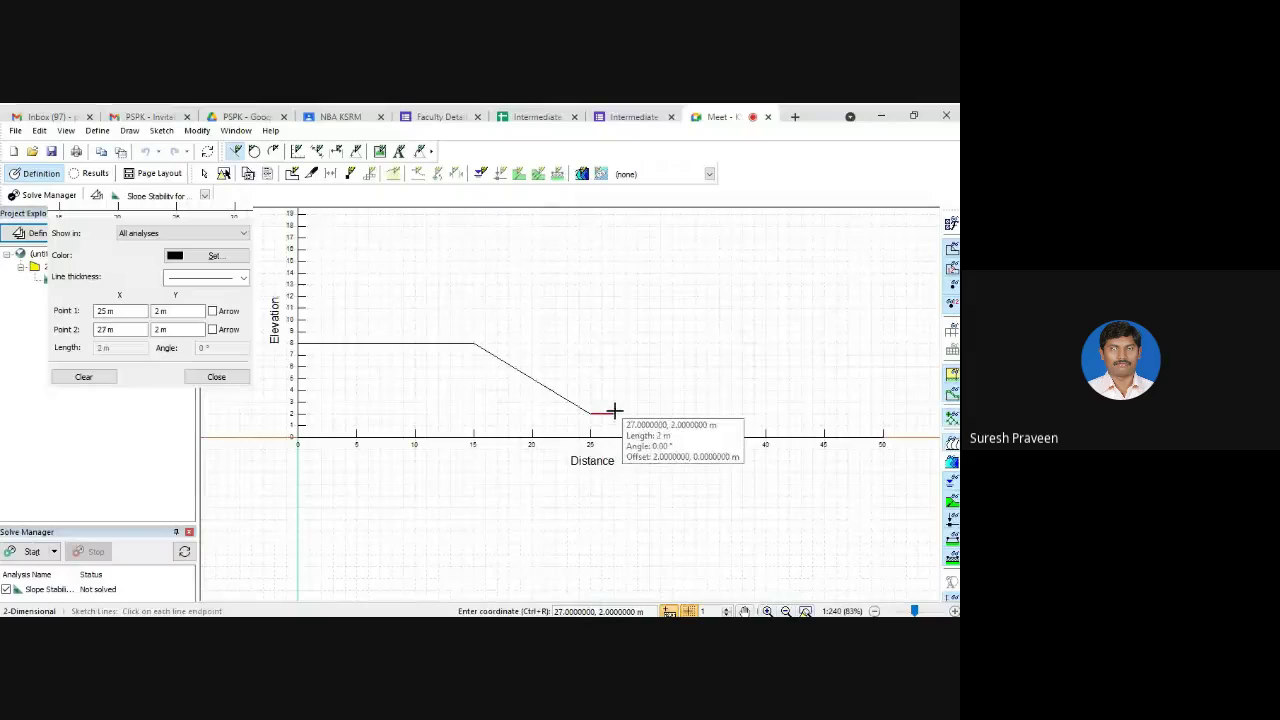
{"action": "left_click", "coordinate": [686, 414]}
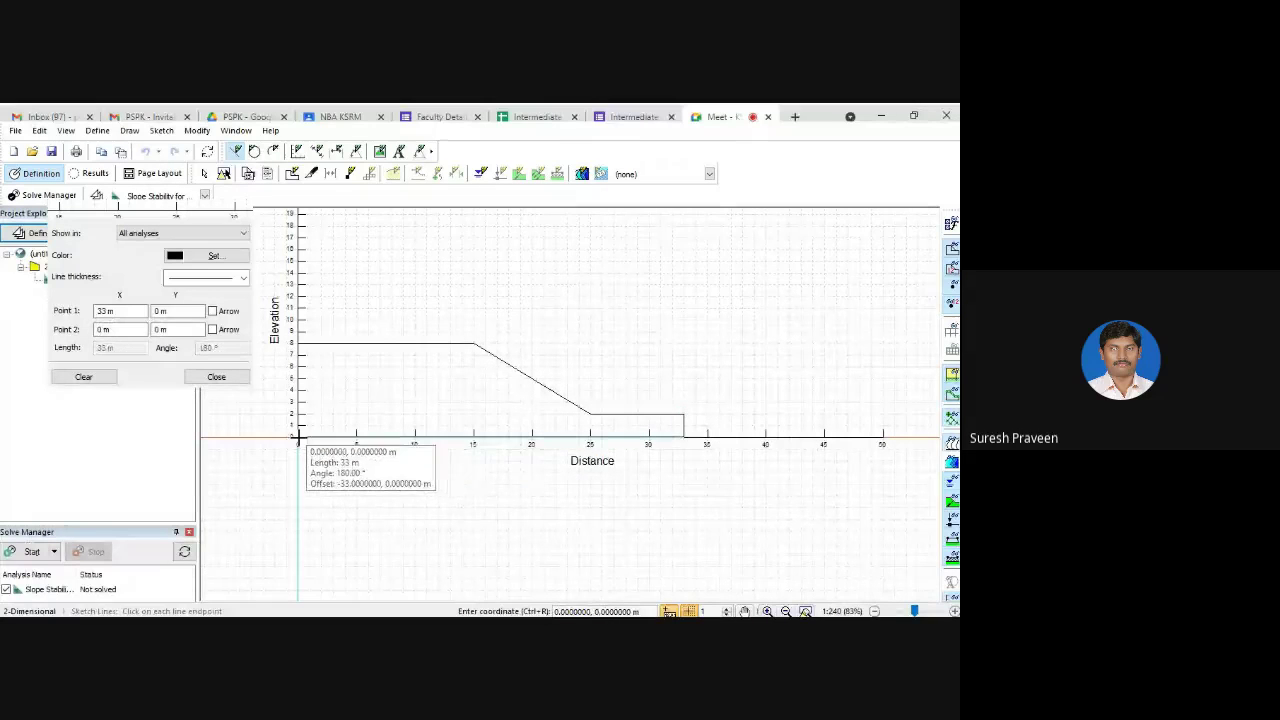
{"action": "left_click", "coordinate": [297, 437]}
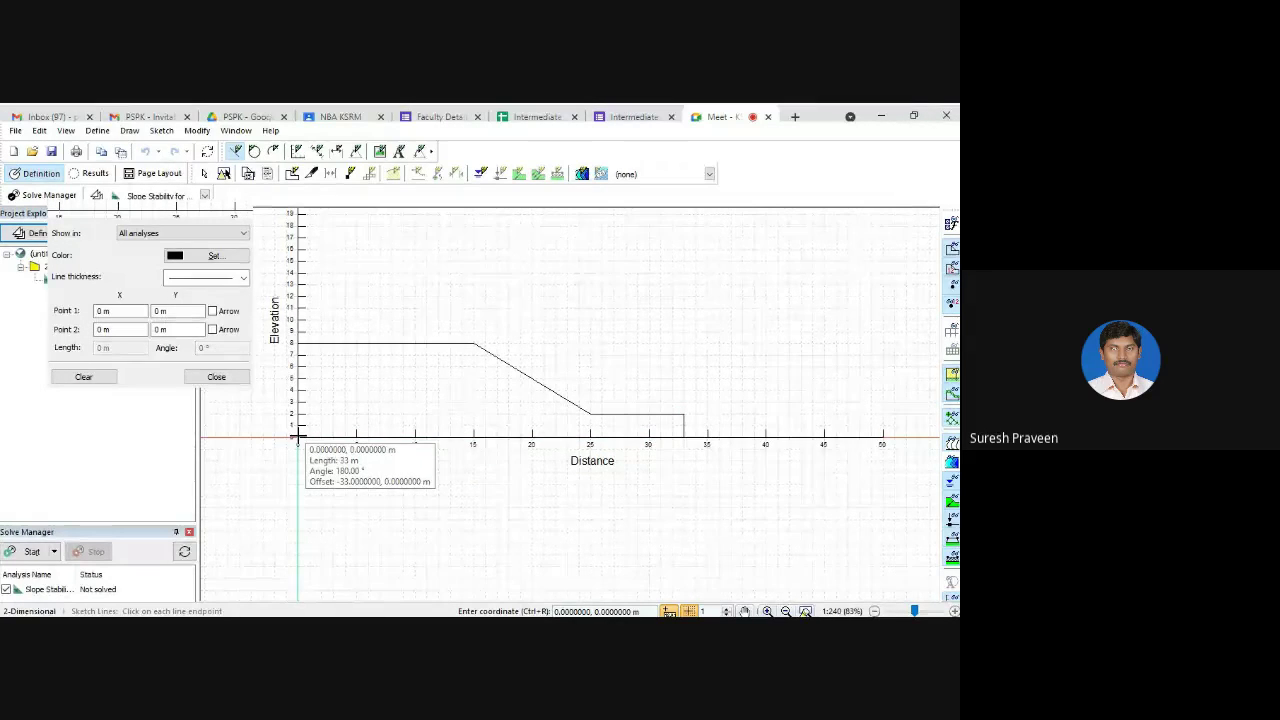
{"action": "left_click", "coordinate": [295, 437]}
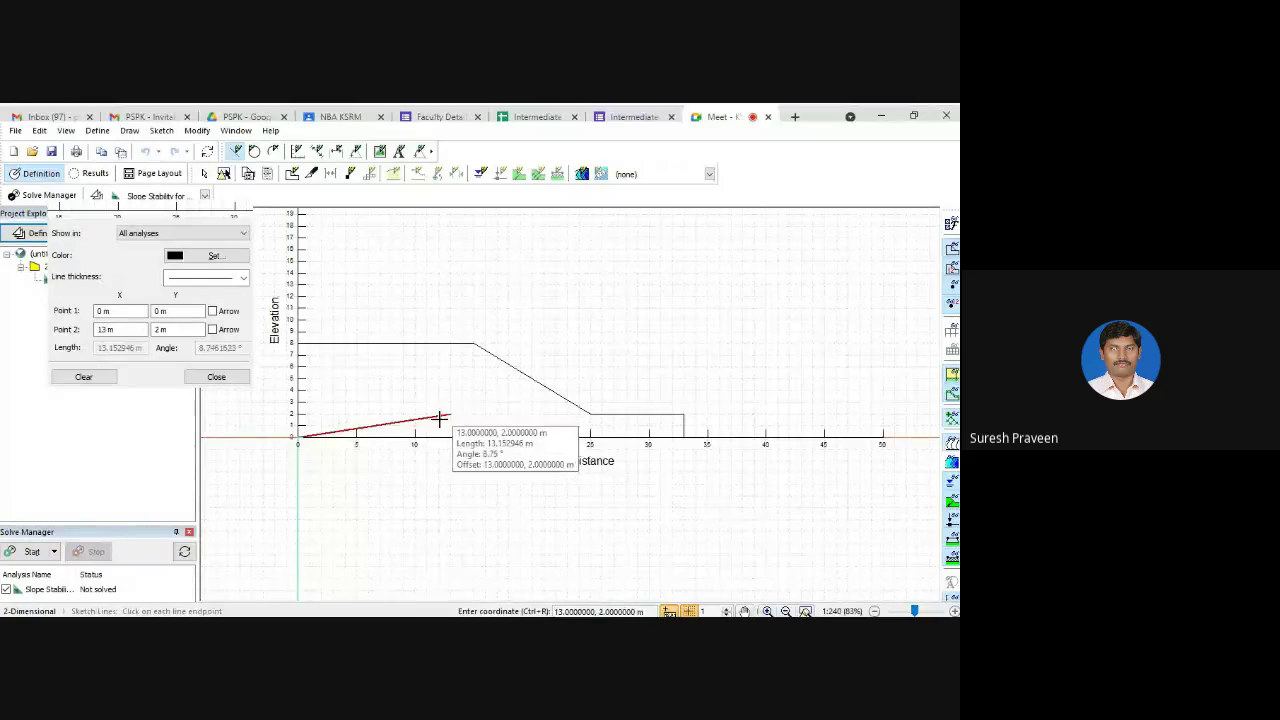
{"action": "key", "text": "Escape"}
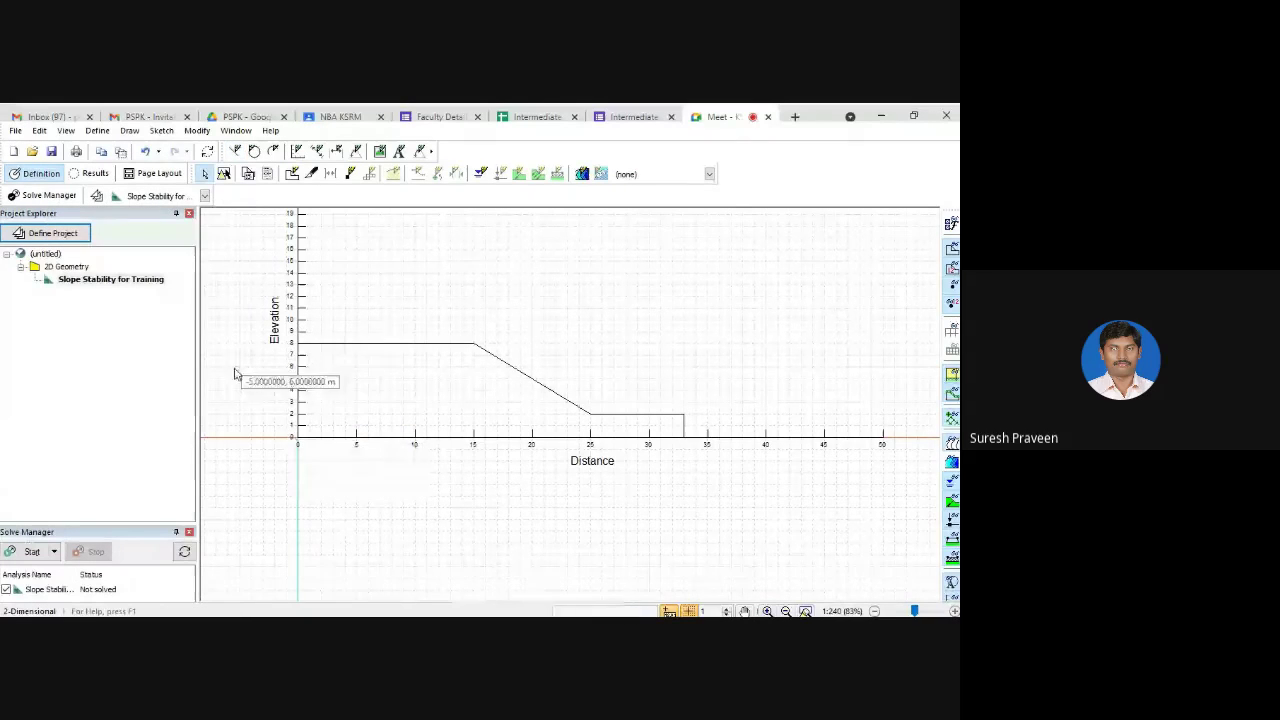
Sketch the upper soil layer's outline from (0, 8) through (0, 12) and (8, 12) to (15, 8) m.
{"action": "left_click", "coordinate": [234, 151]}
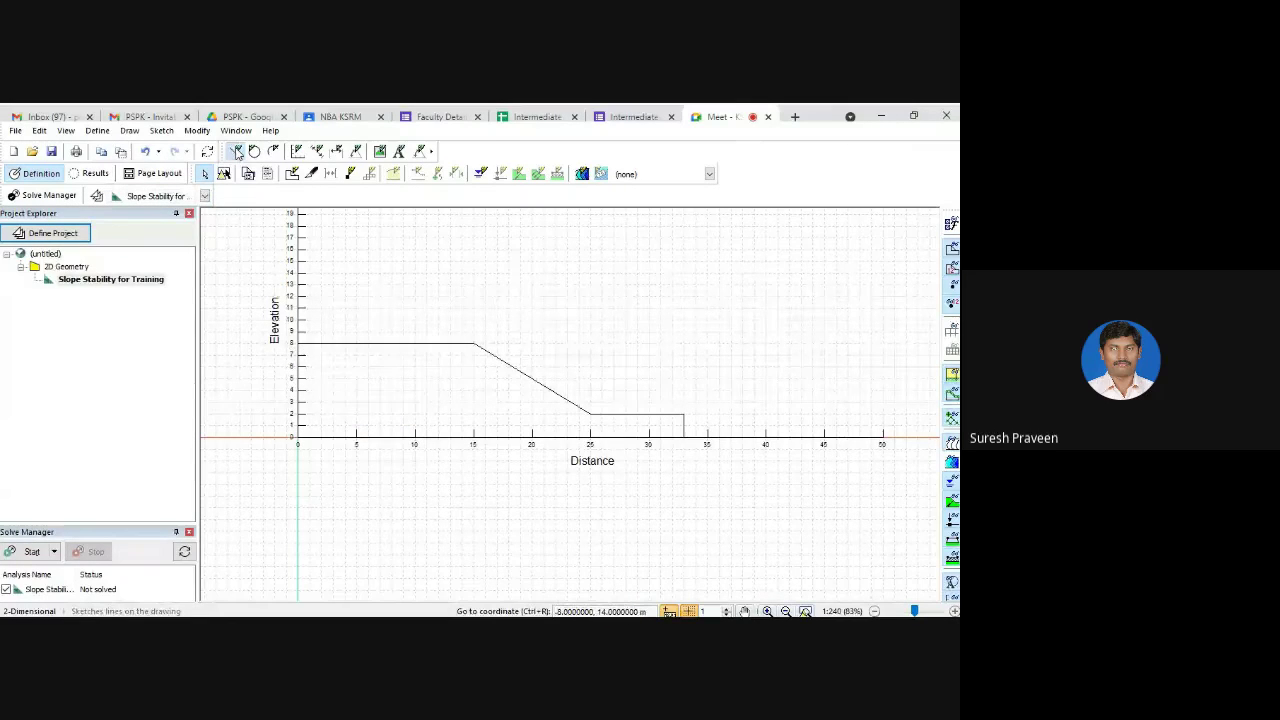
{"action": "left_click", "coordinate": [298, 345]}
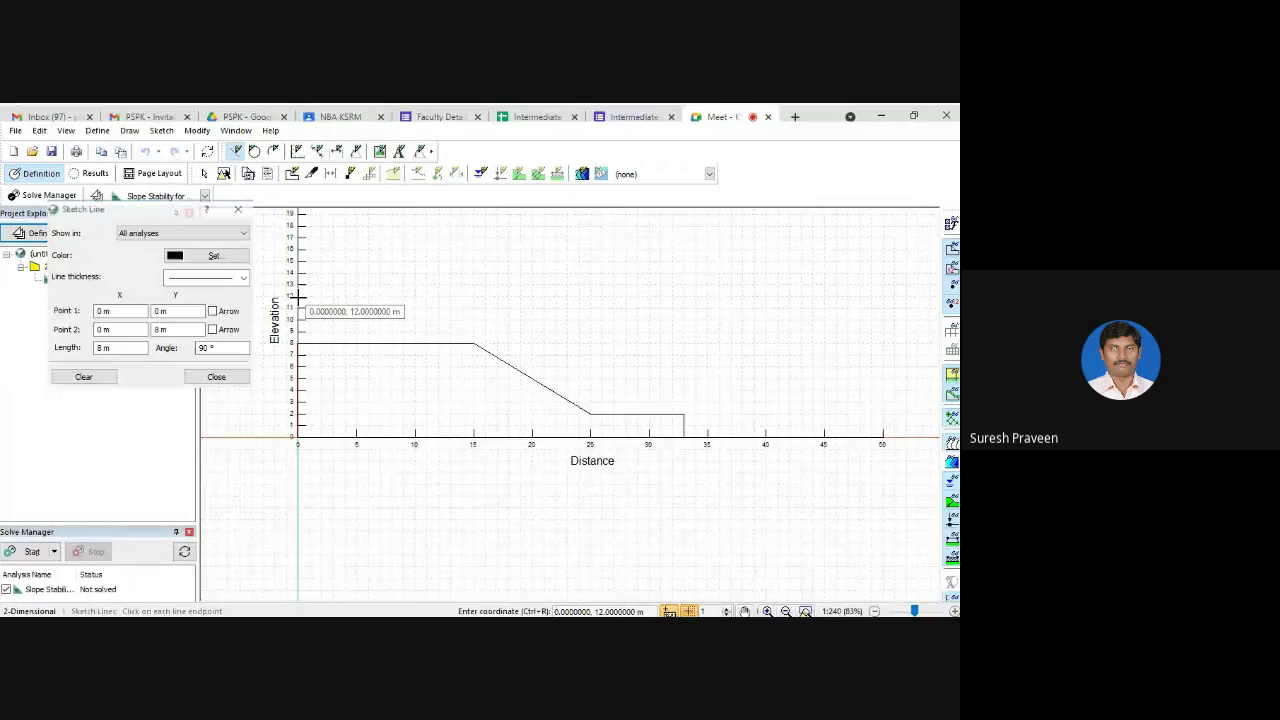
{"action": "left_click", "coordinate": [298, 297]}
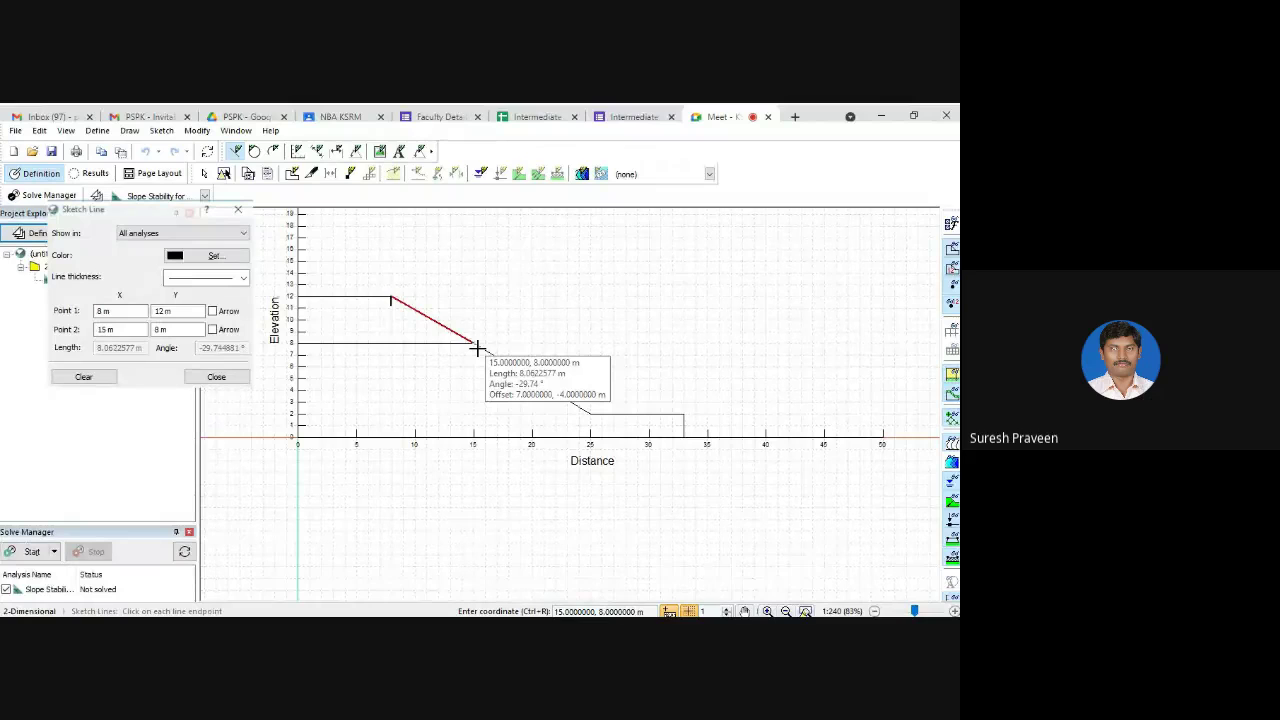
{"action": "left_click", "coordinate": [477, 347]}
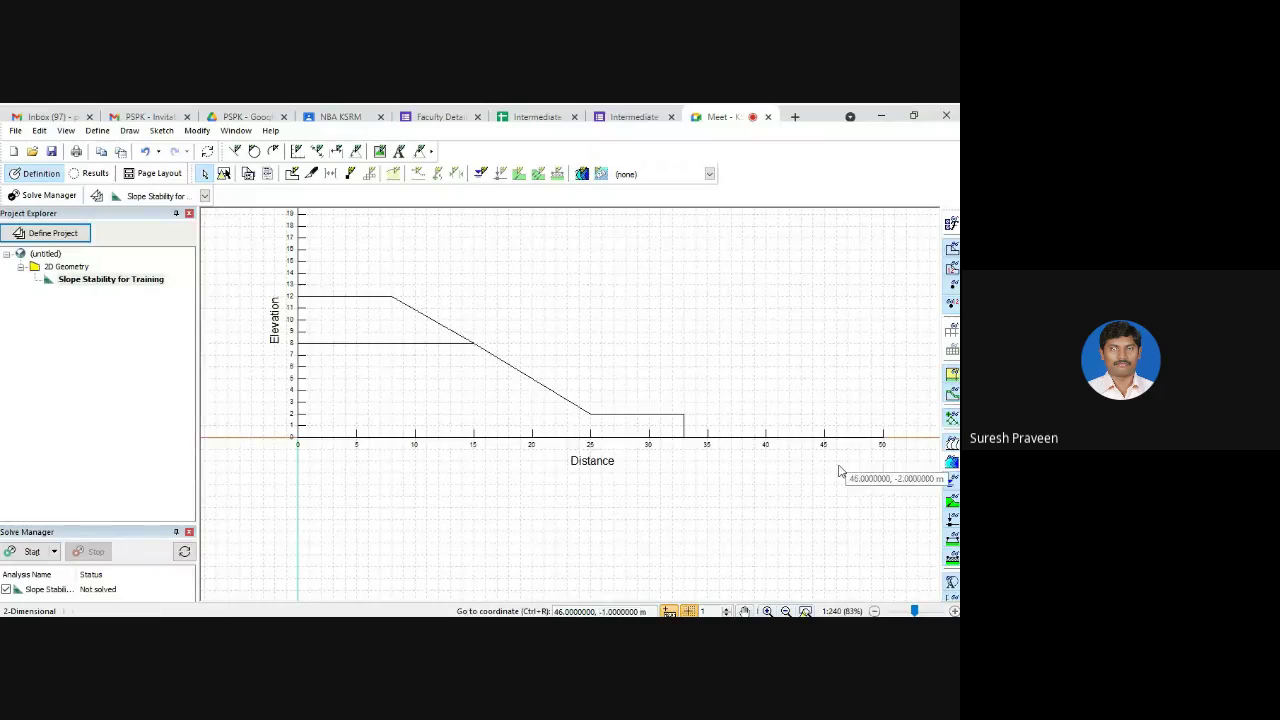
Draw a polygonal domain region over the lower layer through its six sketched corners, from the origin around to (33, 0) m.
{"action": "left_click", "coordinate": [128, 132]}
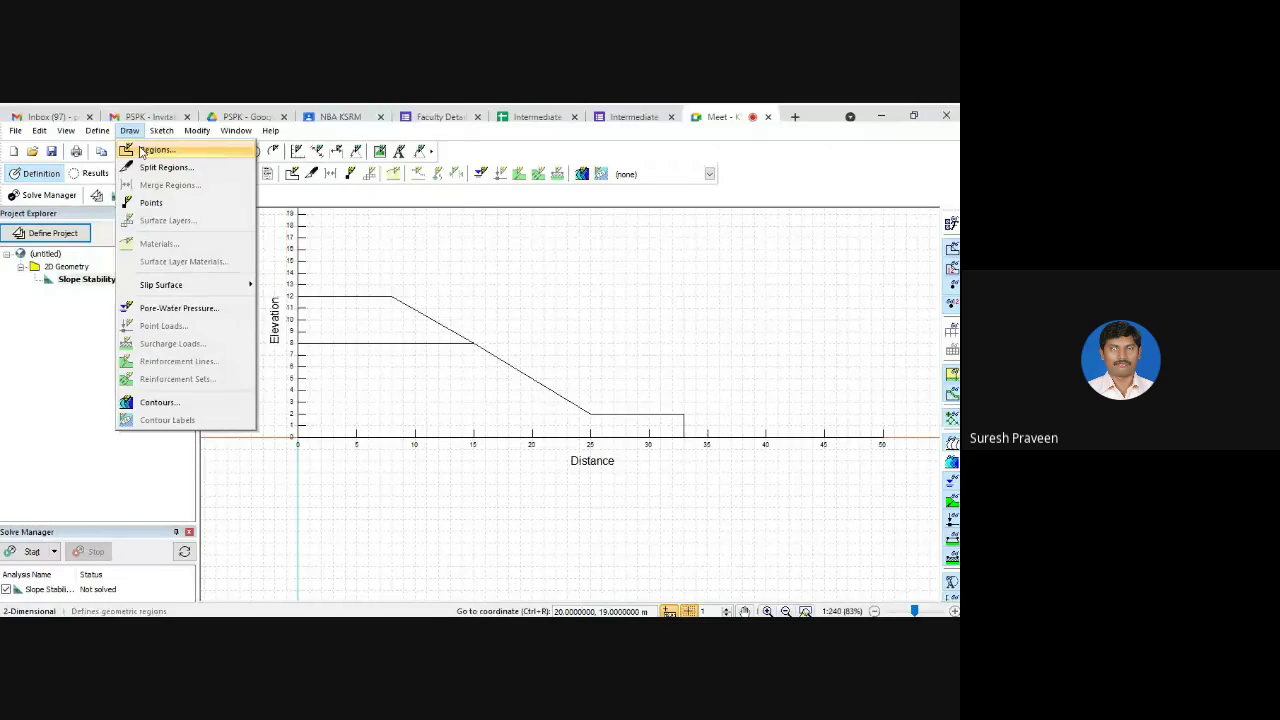
{"action": "left_click", "coordinate": [142, 151]}
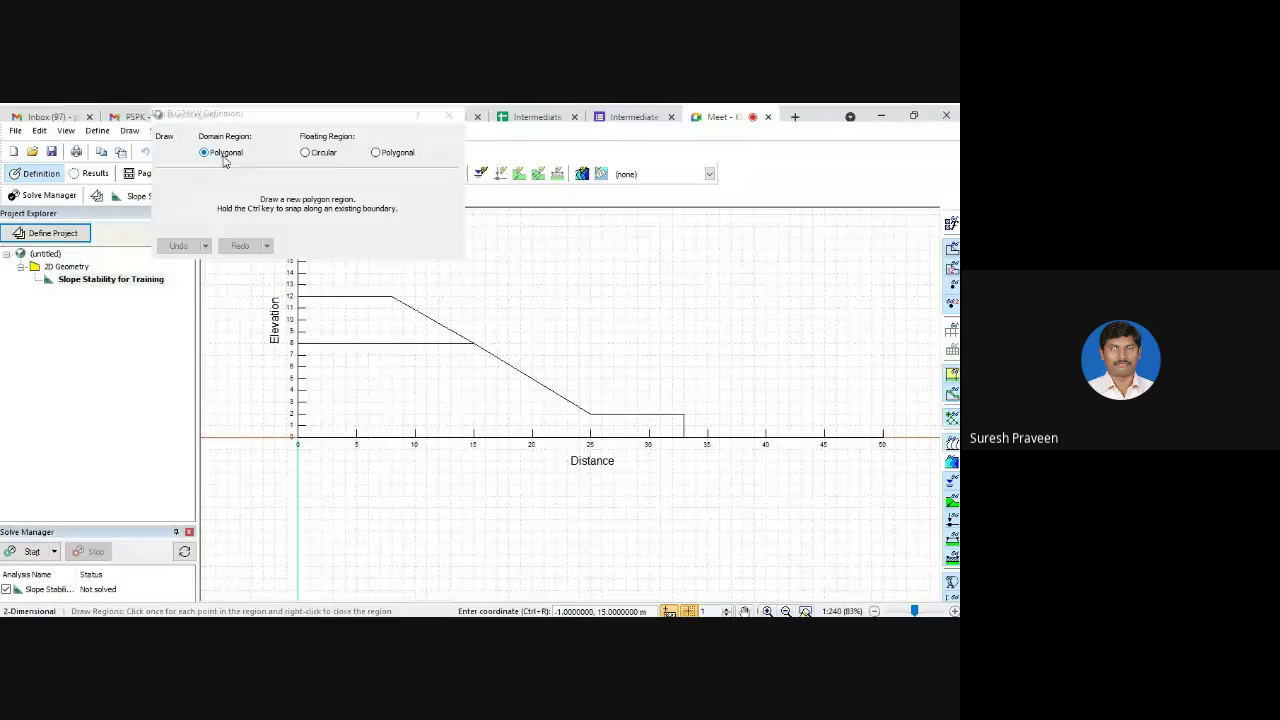
{"action": "left_click", "coordinate": [297, 437]}
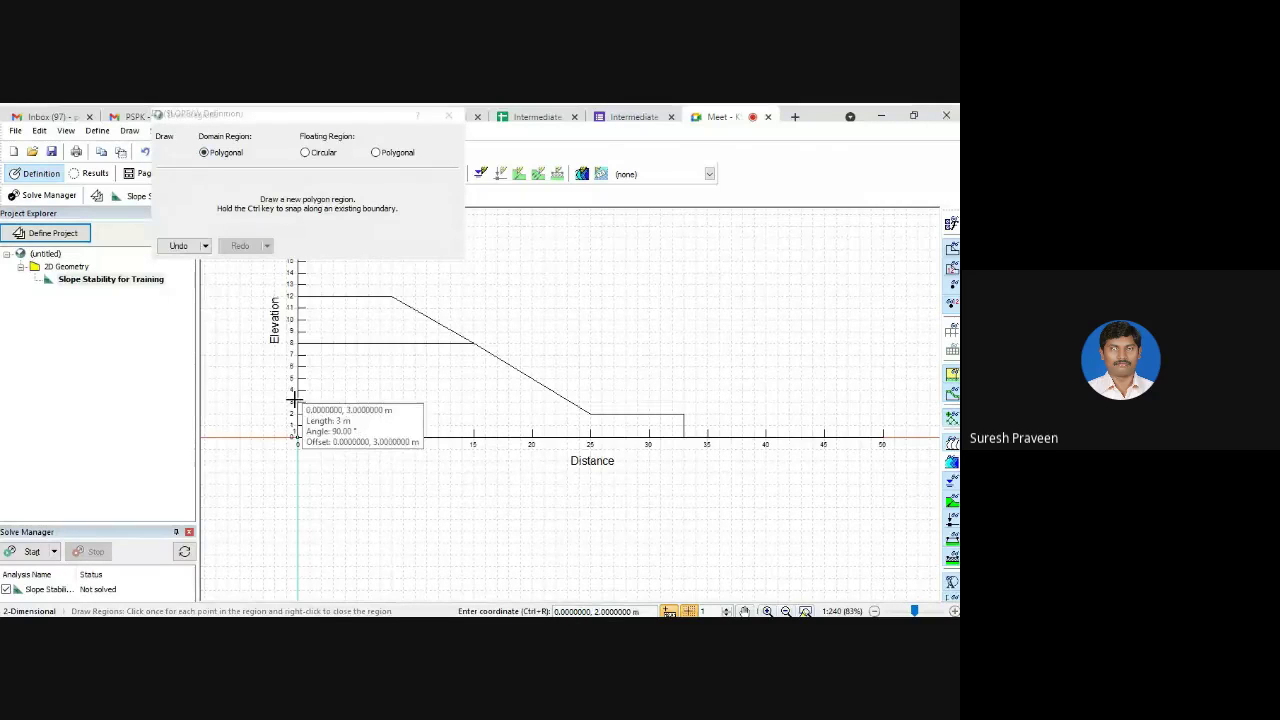
{"action": "left_click", "coordinate": [297, 343]}
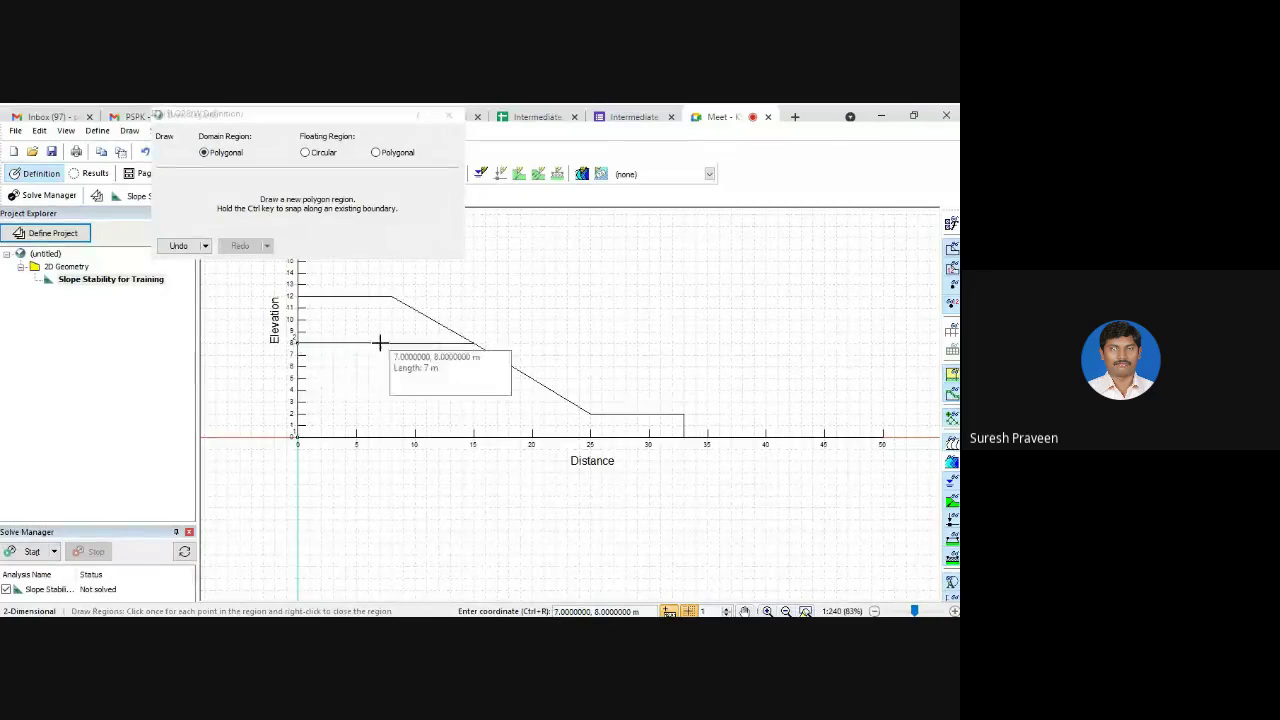
{"action": "left_click", "coordinate": [465, 343]}
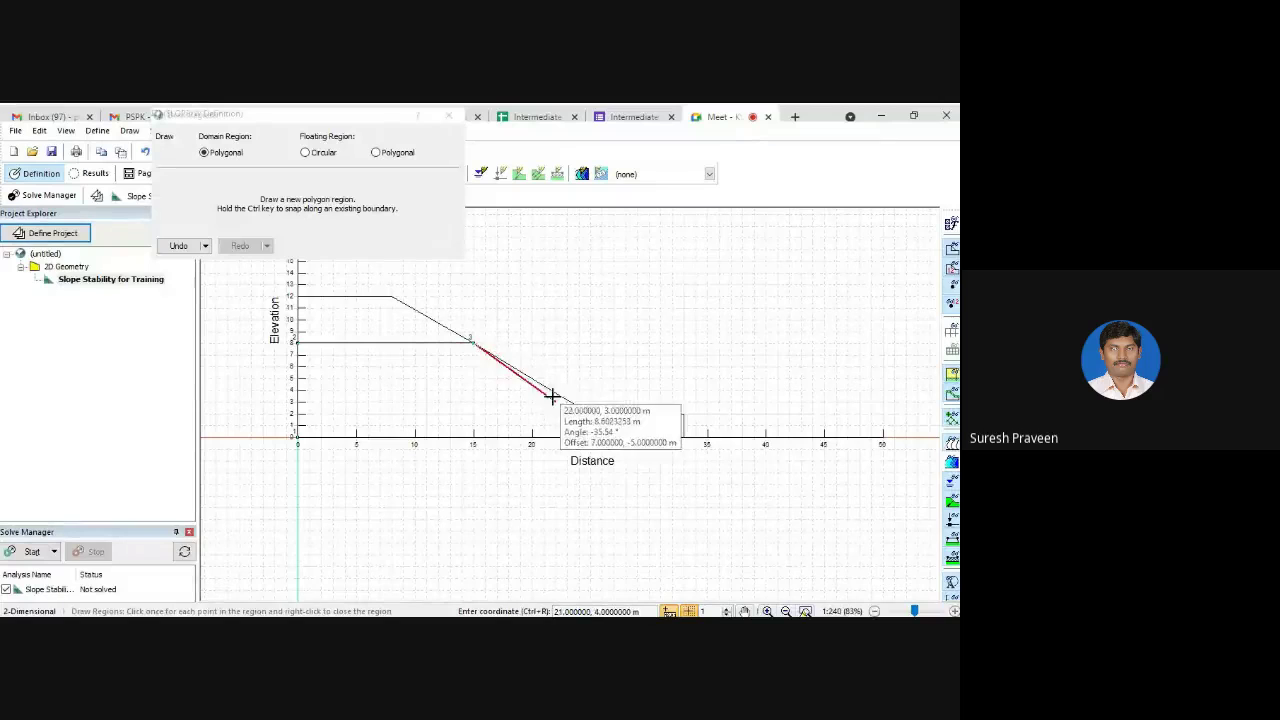
{"action": "left_click", "coordinate": [588, 411]}
{"action": "left_click", "coordinate": [684, 413]}
{"action": "left_click", "coordinate": [683, 436]}
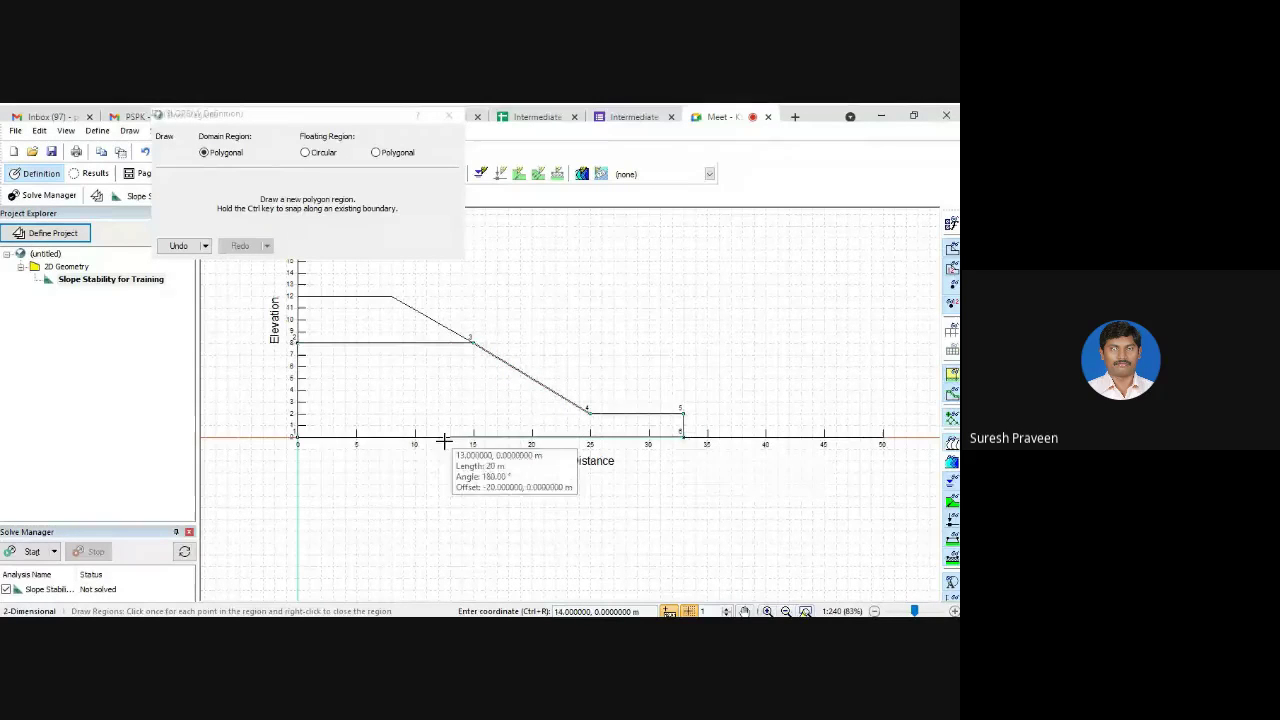
{"action": "left_click", "coordinate": [297, 440]}
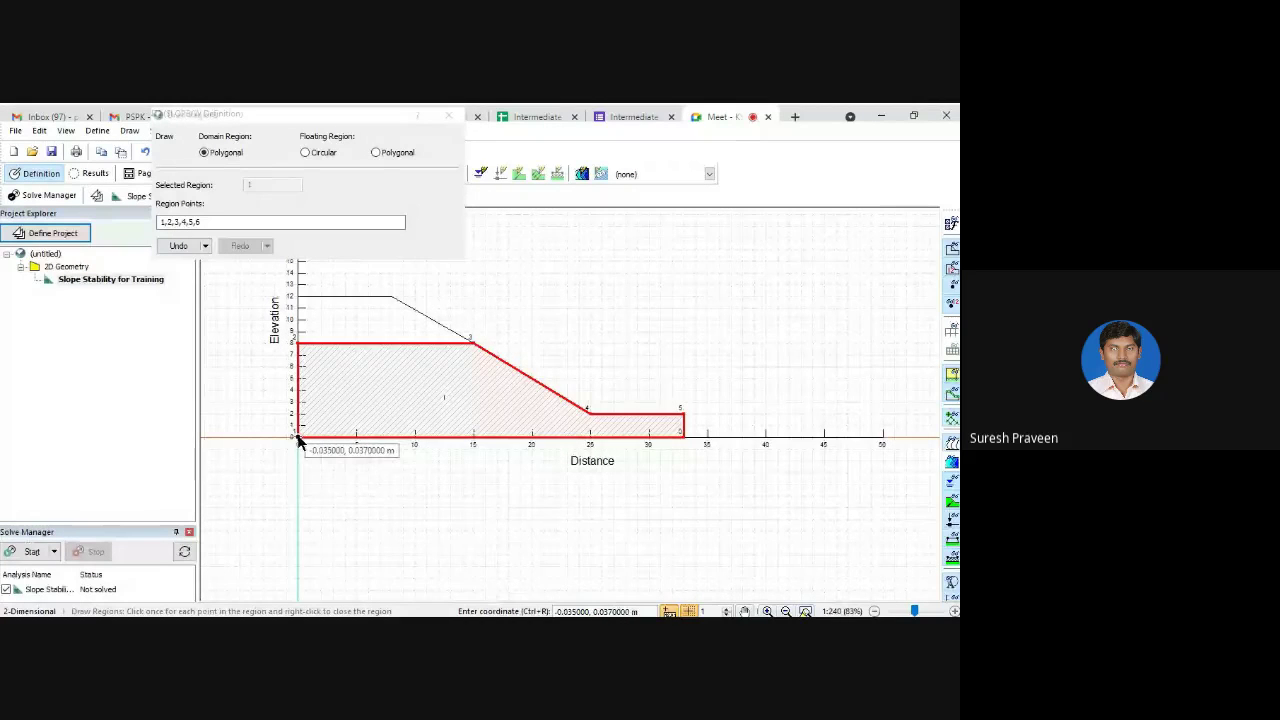
{"action": "right_click", "coordinate": [298, 440]}
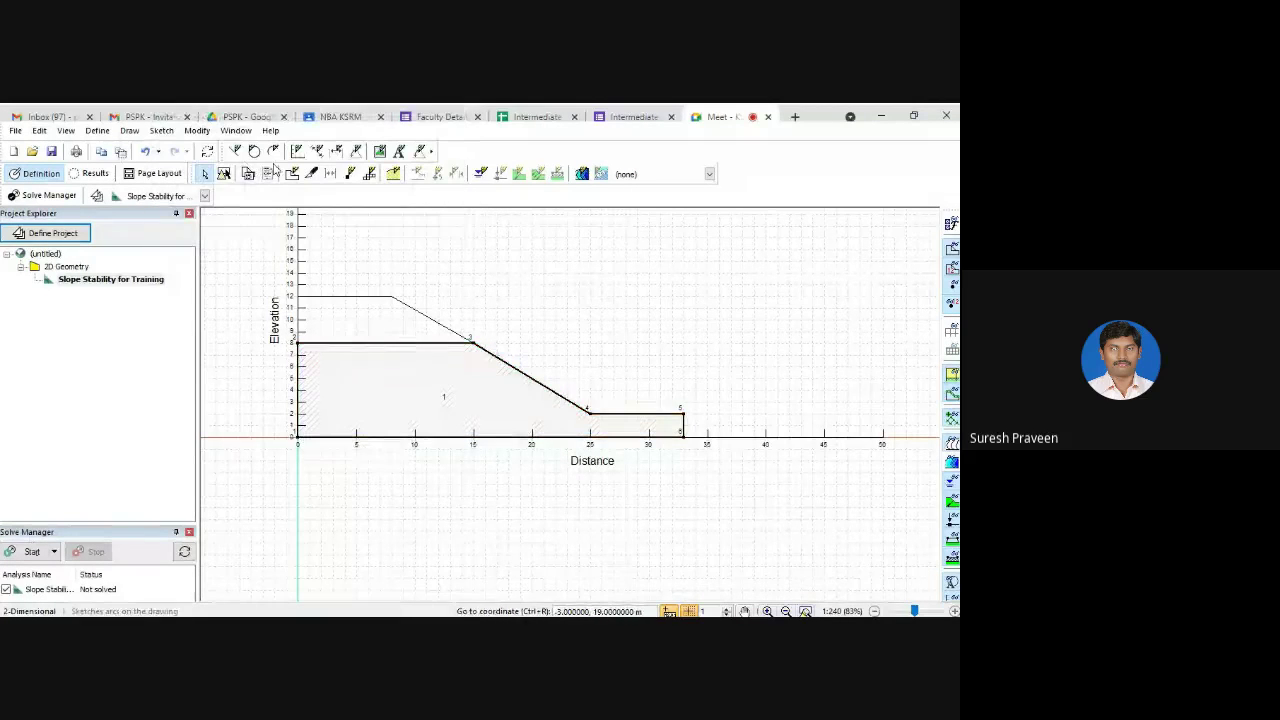
Draw a second polygonal region over the upper layer through (0, 8), (0, 12), (8, 12) and (15, 8) m.
{"action": "left_click", "coordinate": [129, 130]}
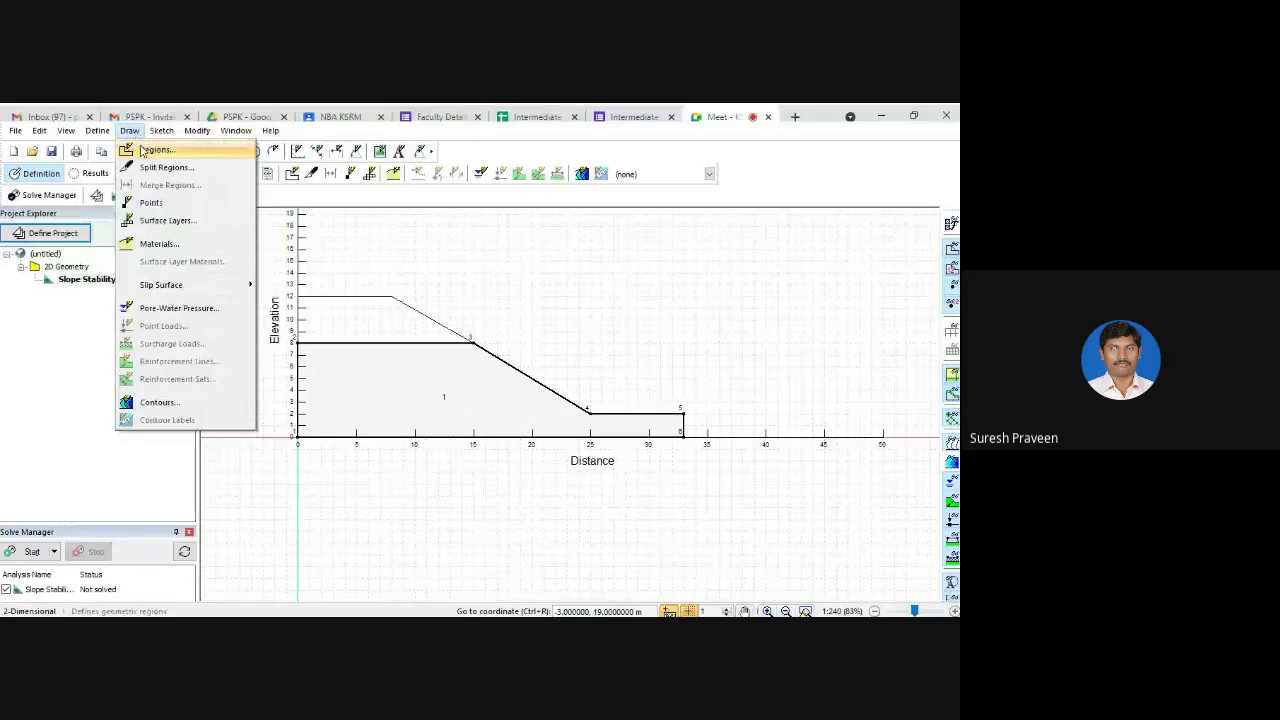
{"action": "left_click", "coordinate": [160, 150]}
{"action": "left_click", "coordinate": [297, 343]}
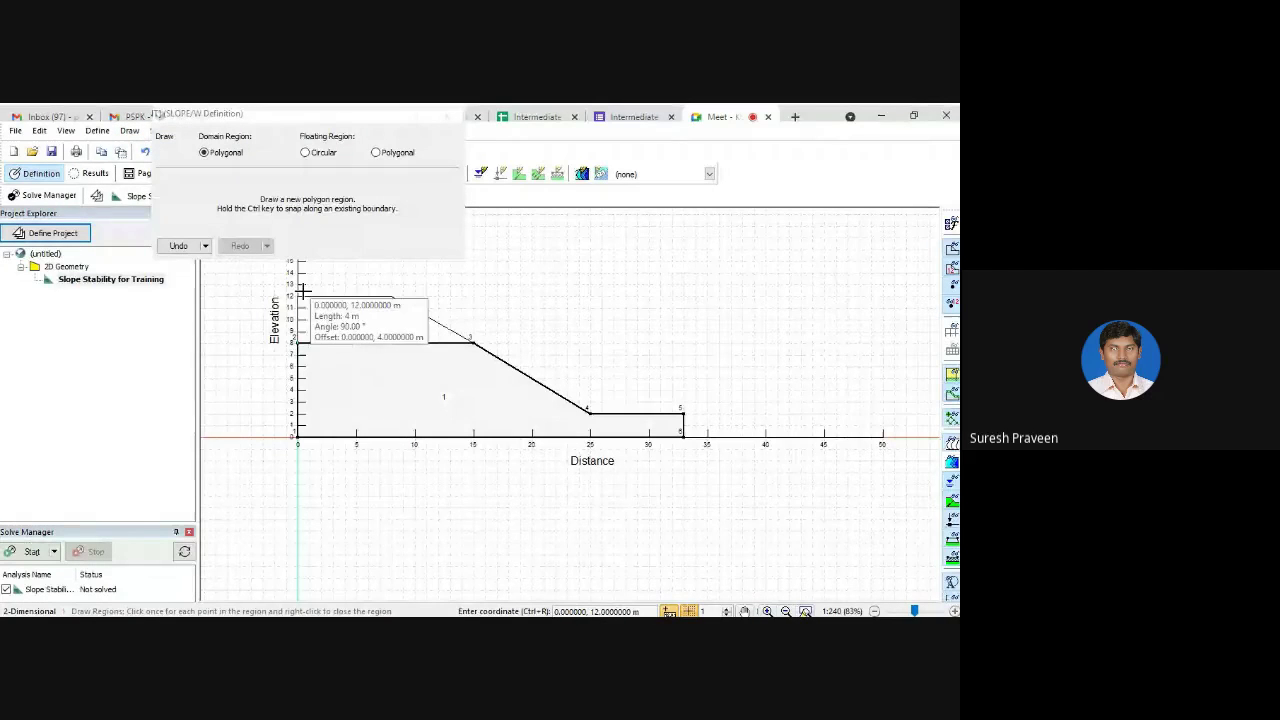
{"action": "left_click", "coordinate": [297, 296]}
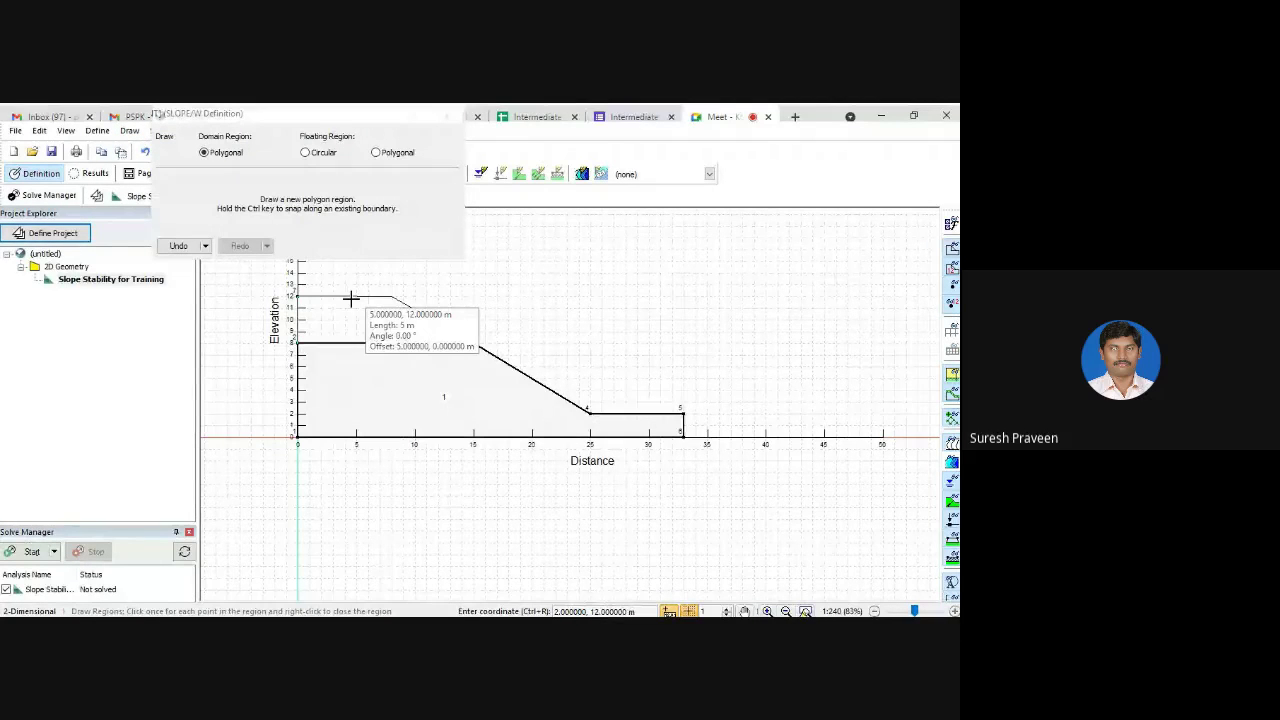
{"action": "left_click", "coordinate": [389, 296]}
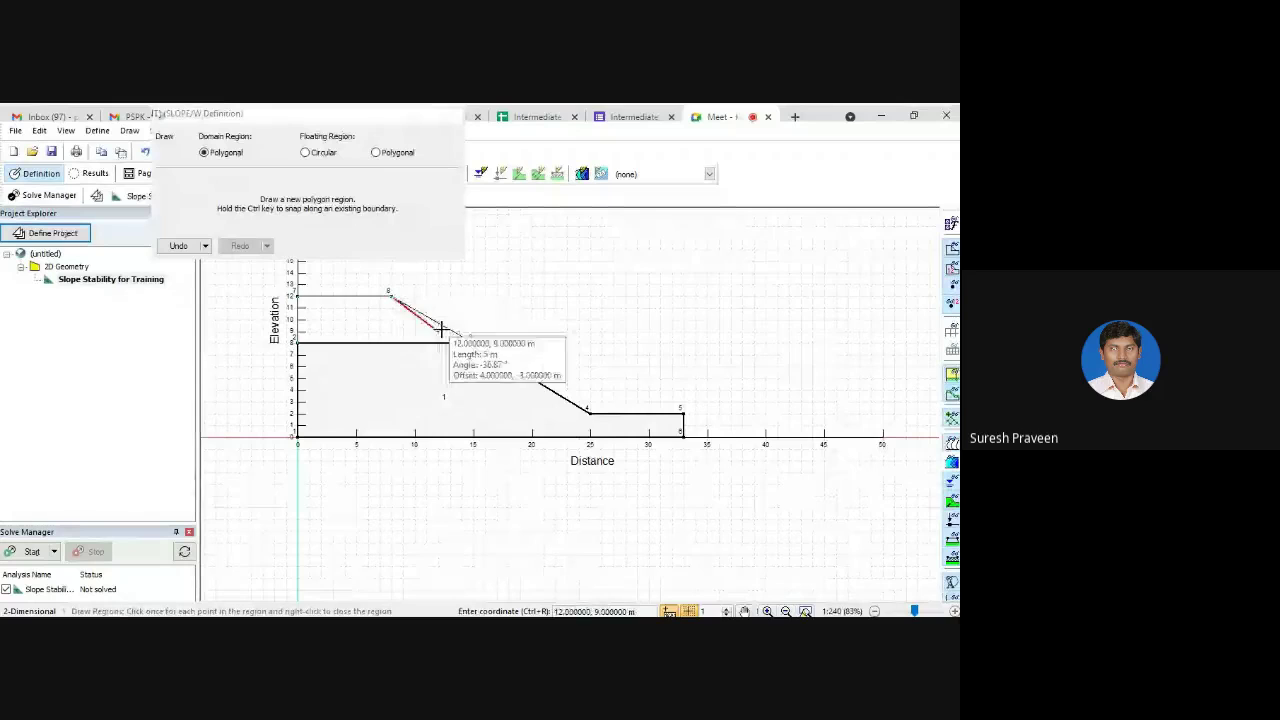
{"action": "left_click", "coordinate": [476, 345]}
{"action": "right_click", "coordinate": [476, 345]}
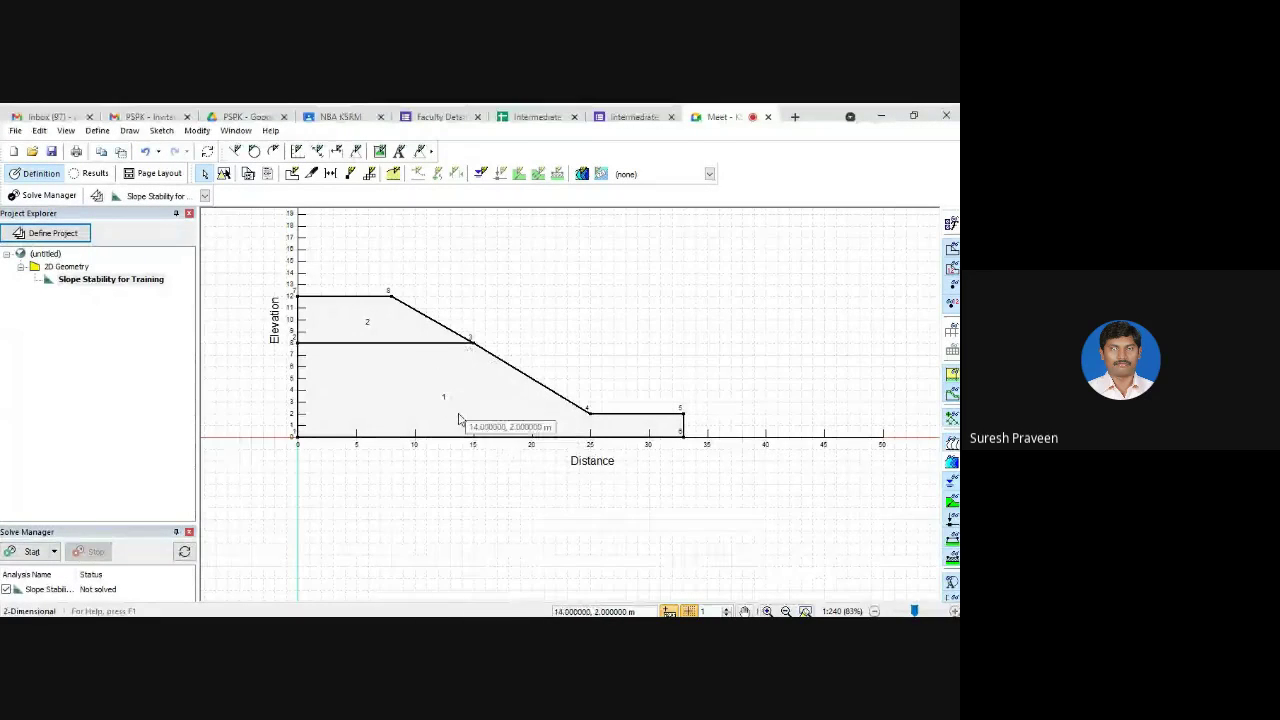
Add a new material to the project's material definitions and name it "Lowe Soil Layer".
{"action": "scroll", "coordinate": [461, 419], "scroll_direction": "up", "scroll_amount": 1}
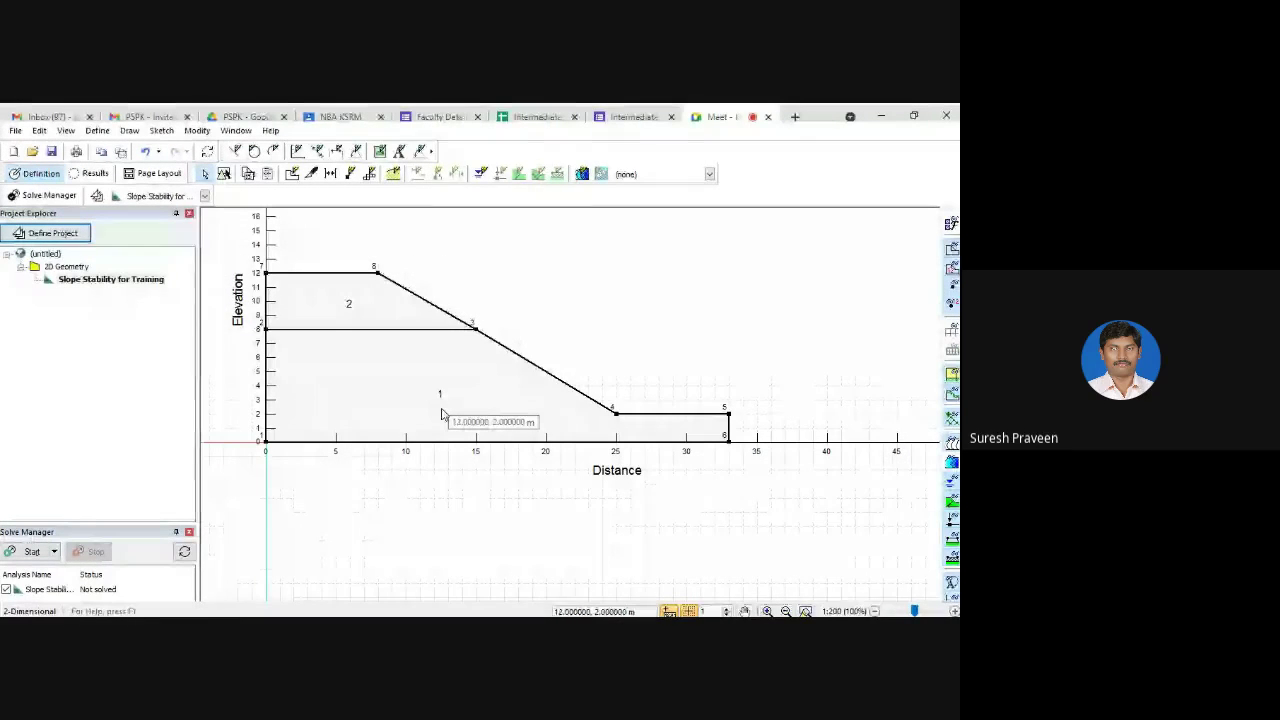
{"action": "left_click", "coordinate": [98, 131]}
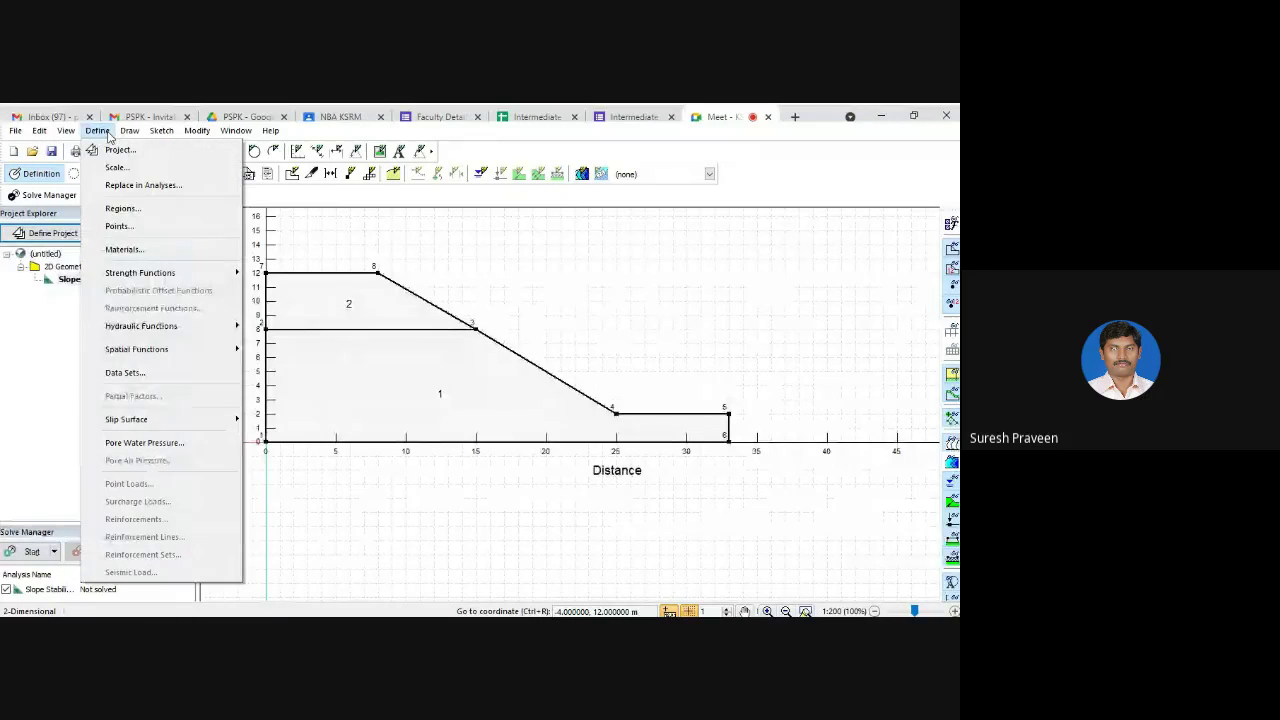
{"action": "left_click", "coordinate": [118, 250]}
{"action": "left_click_drag", "start_coordinate": [525, 287], "coordinate": [306, 235]}
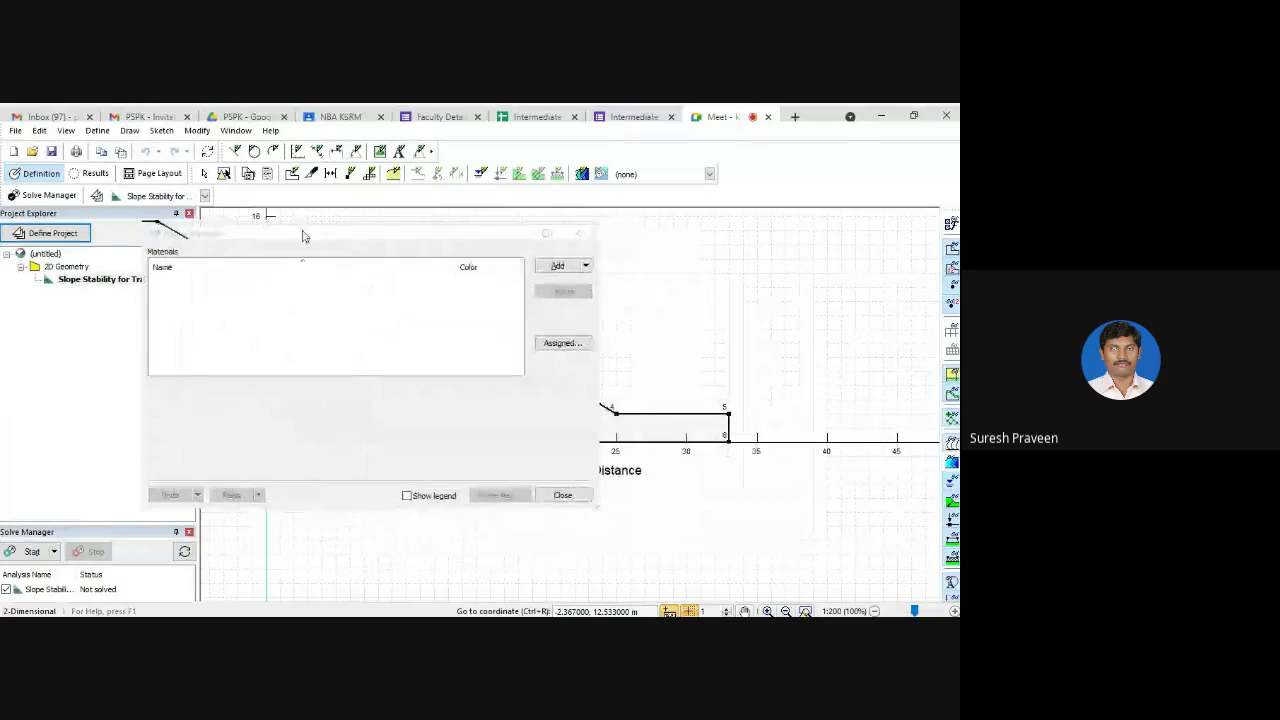
{"action": "left_click", "coordinate": [557, 265]}
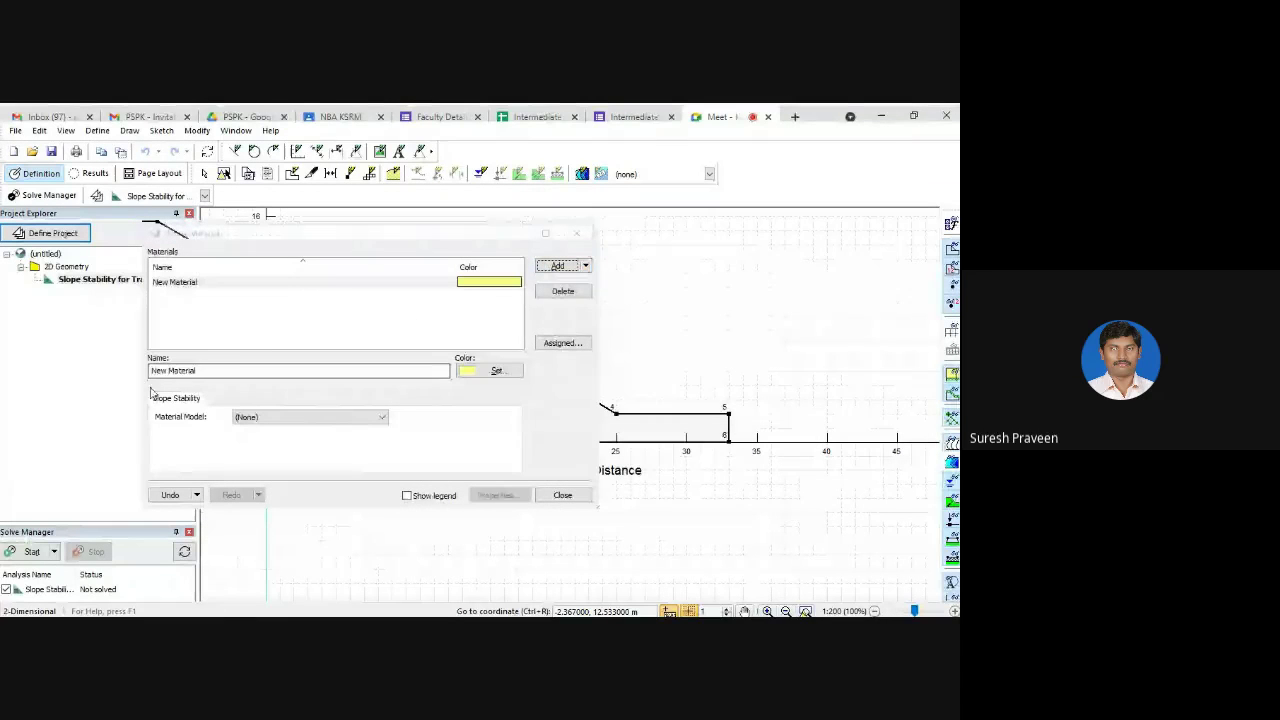
{"action": "left_click_drag", "start_coordinate": [220, 370], "coordinate": [152, 369]}
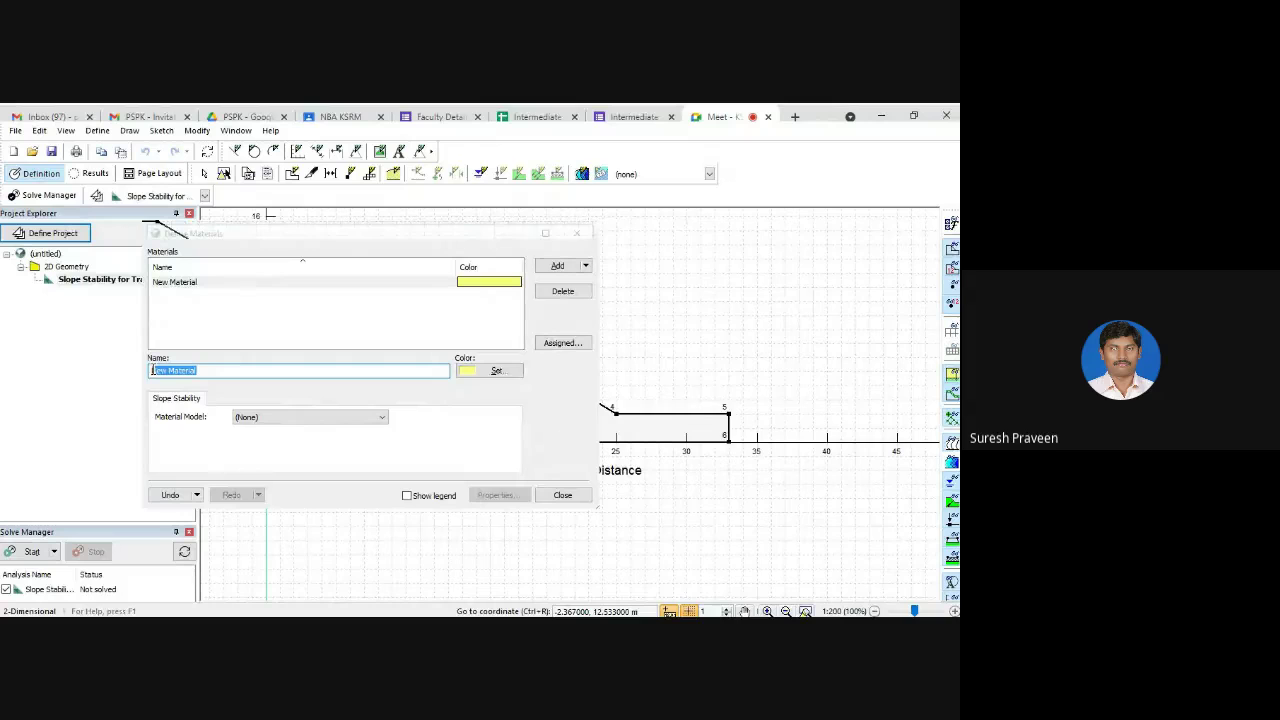
{"action": "type", "text": "Lowe Soil Layer"}
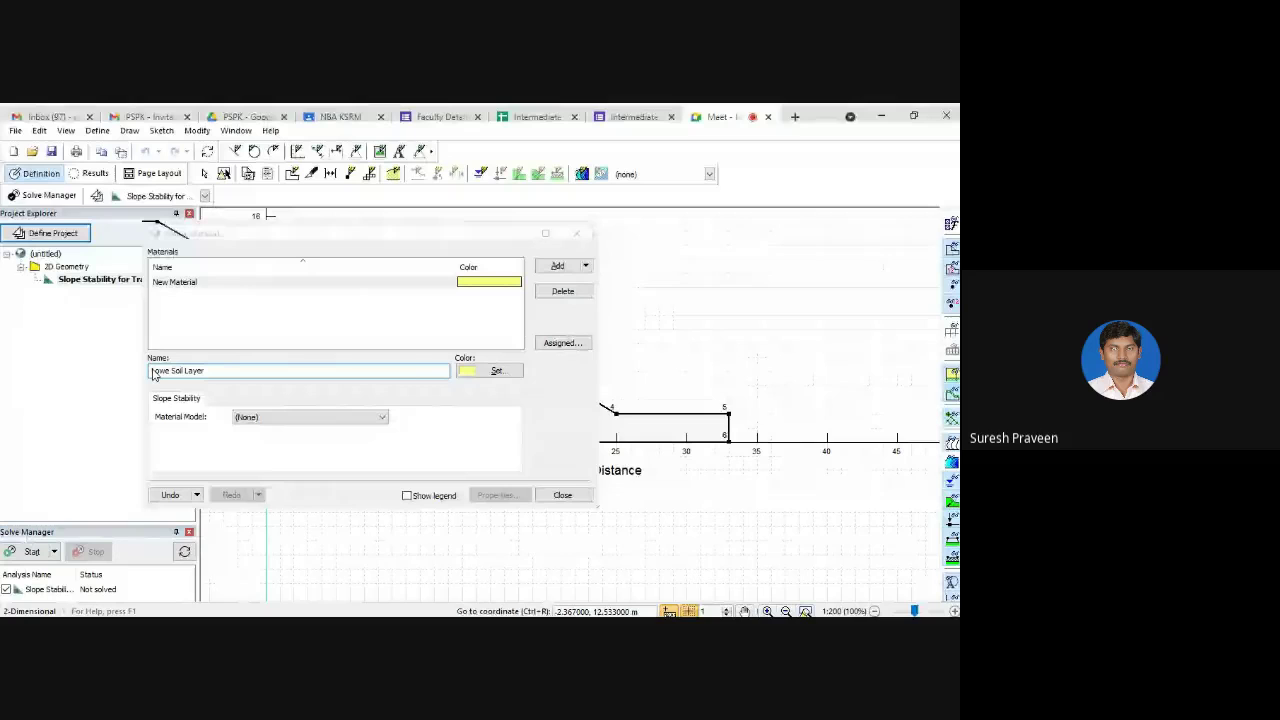
Give the lower soil material a Mohr-Coulomb model with unit weight 18 kN/m³, cohesion 10 kPa and phi 25°.
{"action": "key", "text": "Tab"}
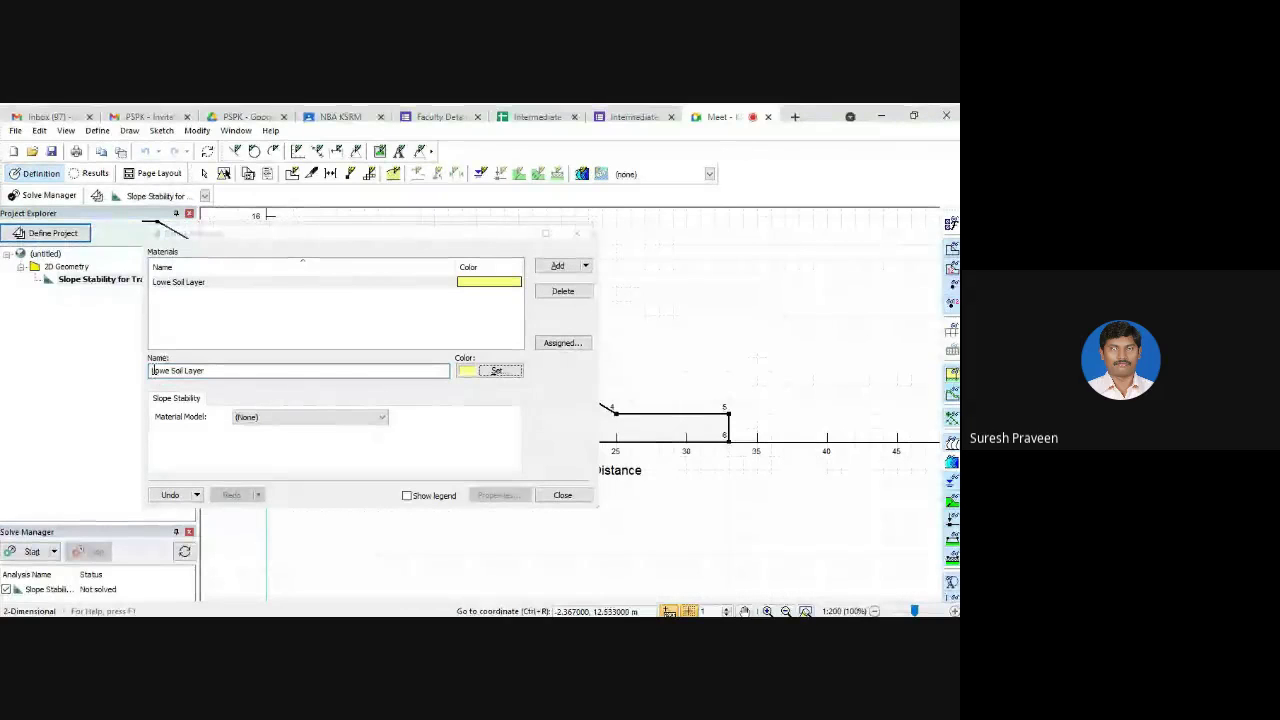
{"action": "key", "text": "Tab"}
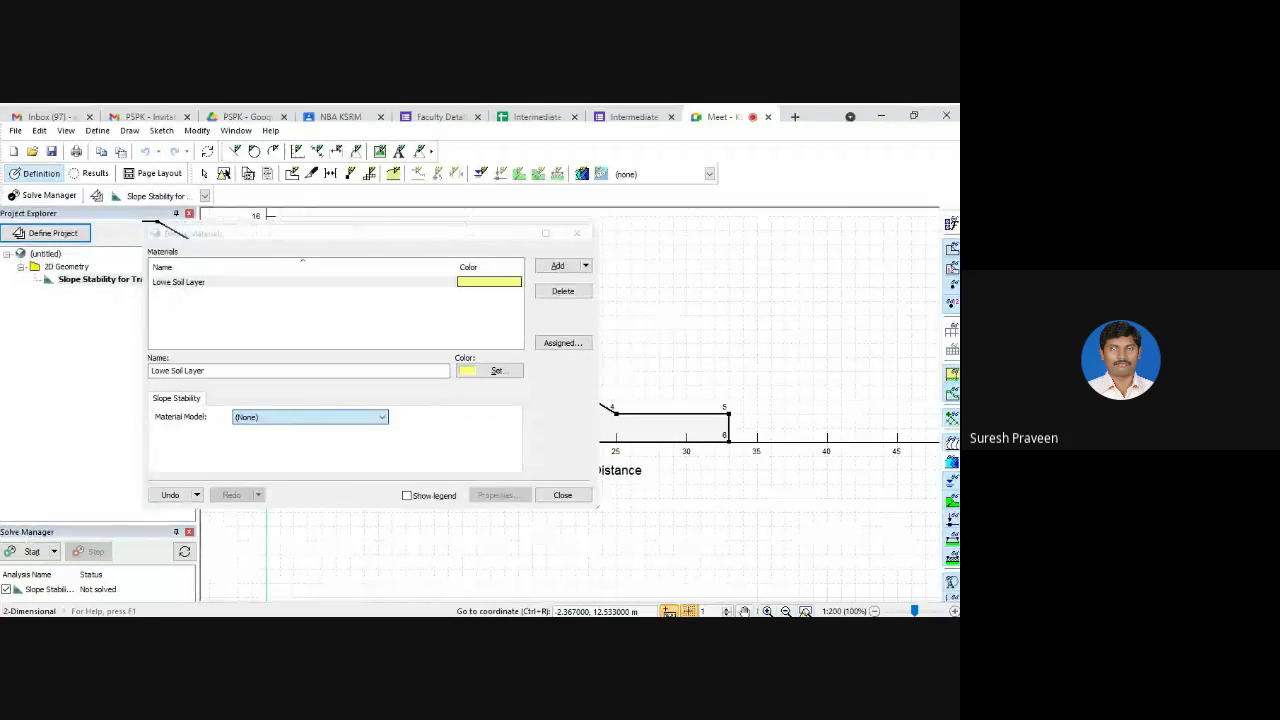
{"action": "left_click", "coordinate": [280, 443]}
{"action": "left_click", "coordinate": [171, 422]}
{"action": "left_click_drag", "start_coordinate": [173, 422], "coordinate": [164, 423]}
{"action": "type", "text": "18"}
{"action": "key", "text": "Tab"}
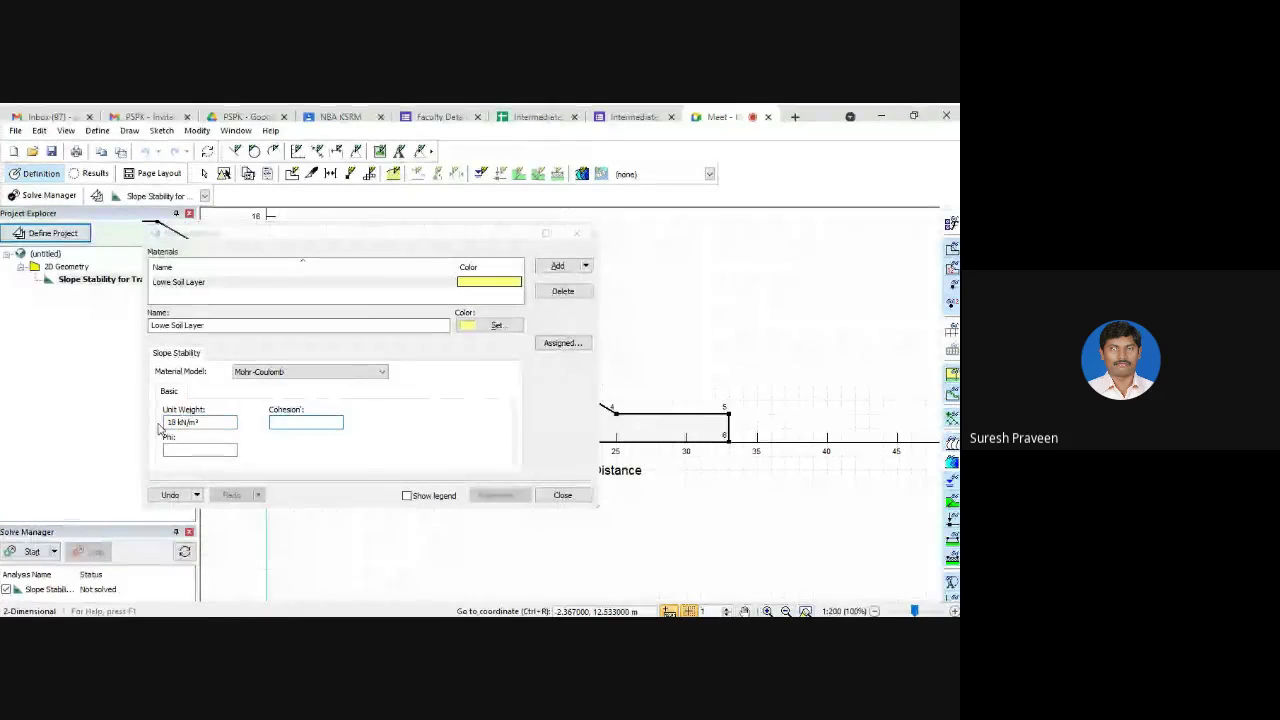
{"action": "type", "text": "10"}
{"action": "key", "text": "Tab"}
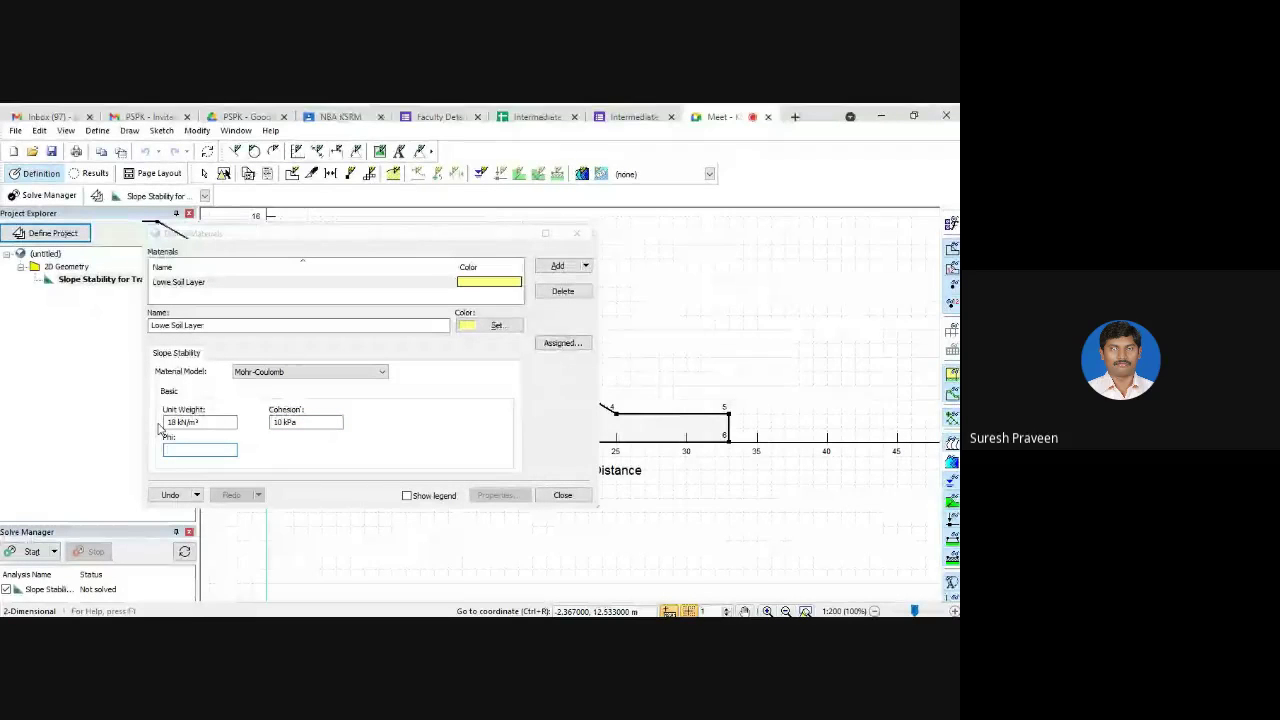
{"action": "type", "text": "25"}
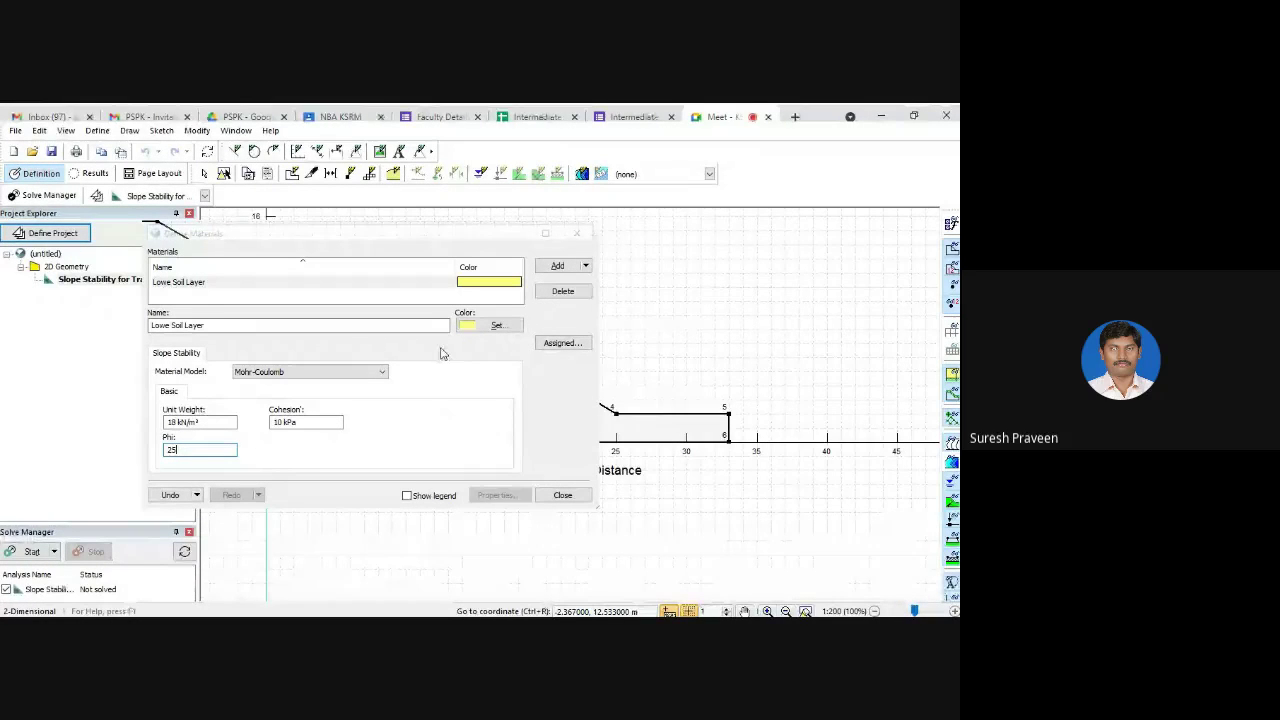
Create a second material as a copy of the lower soil material and rename it "Upper Soil Layer".
{"action": "left_click", "coordinate": [587, 268]}
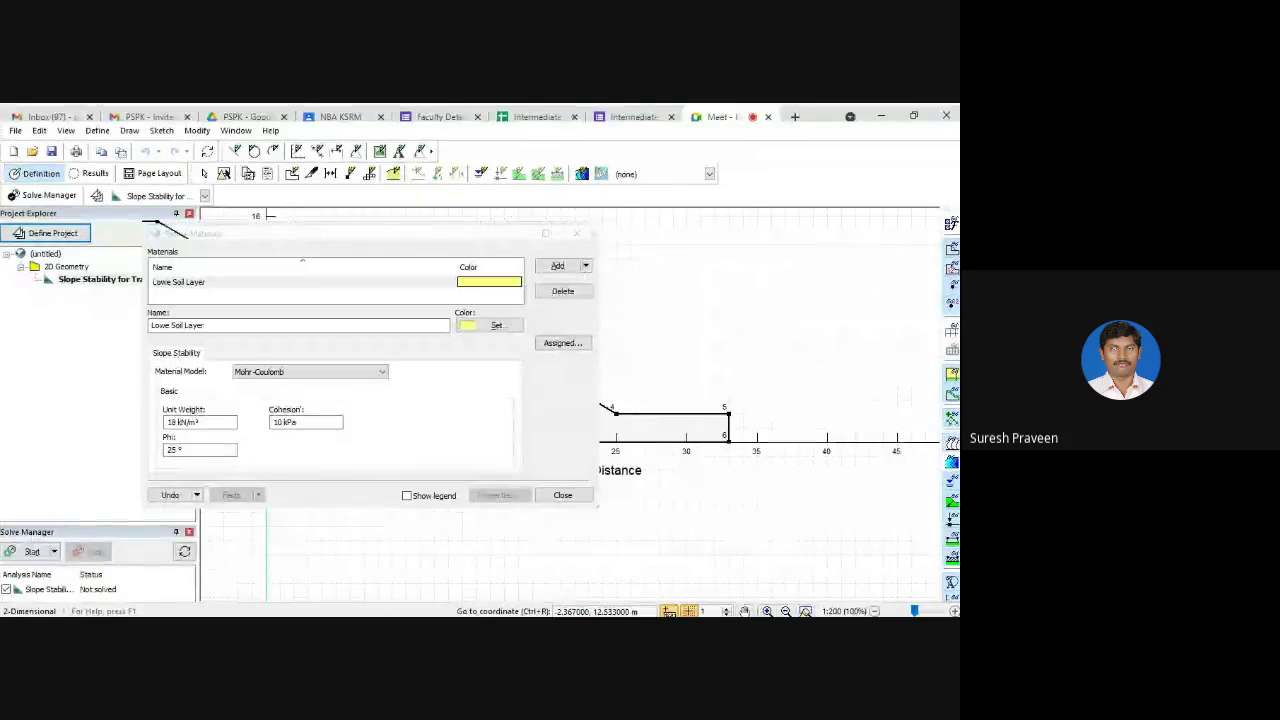
{"action": "left_click", "coordinate": [557, 266]}
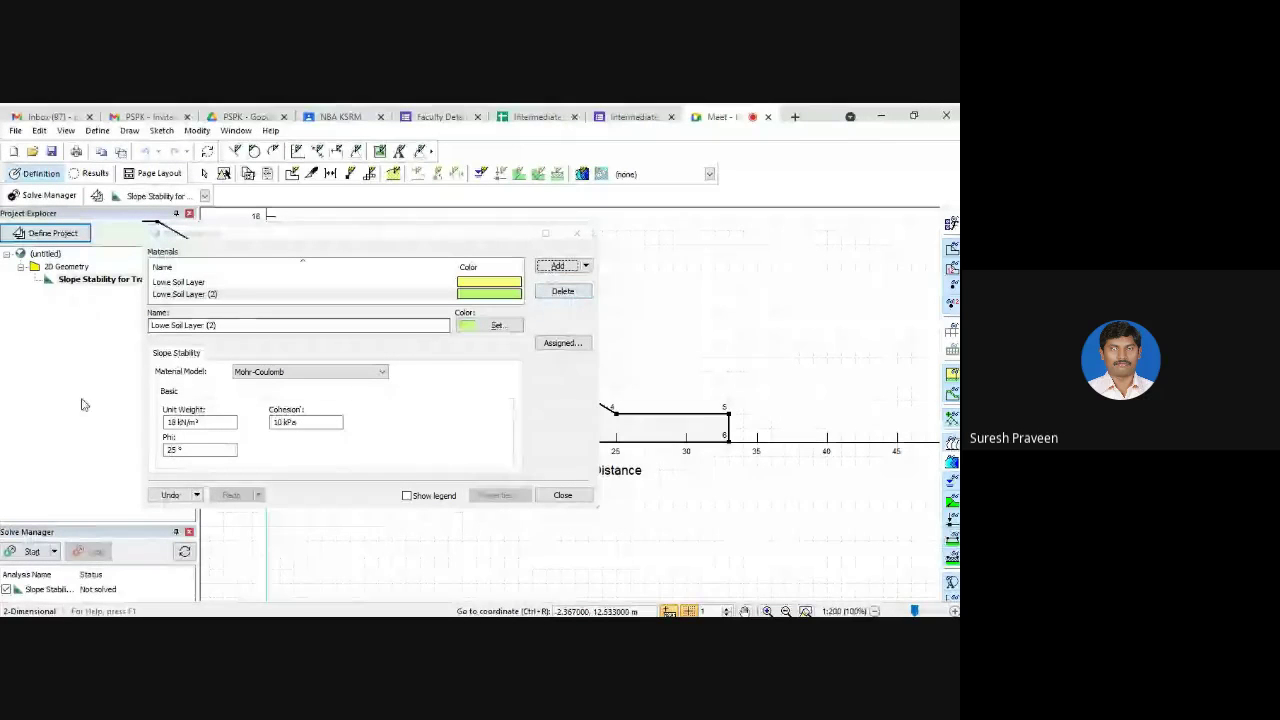
{"action": "left_click_drag", "start_coordinate": [226, 328], "coordinate": [135, 328]}
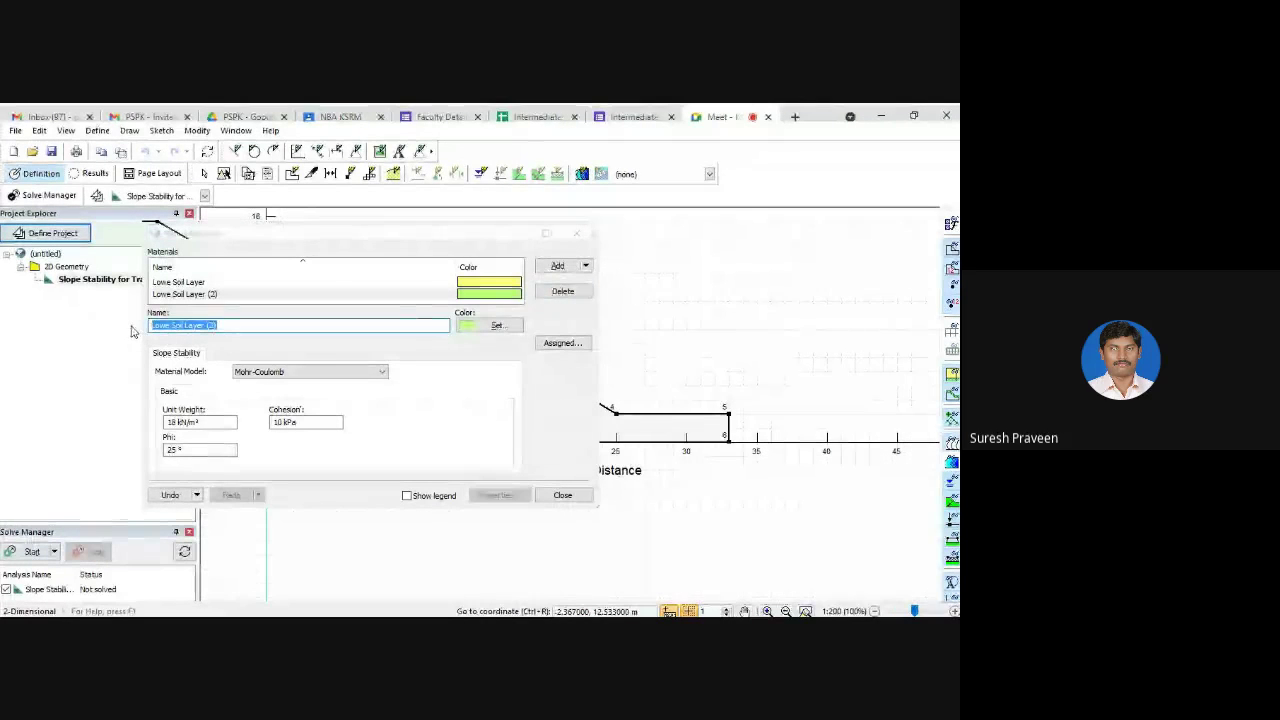
{"action": "type", "text": "L"}
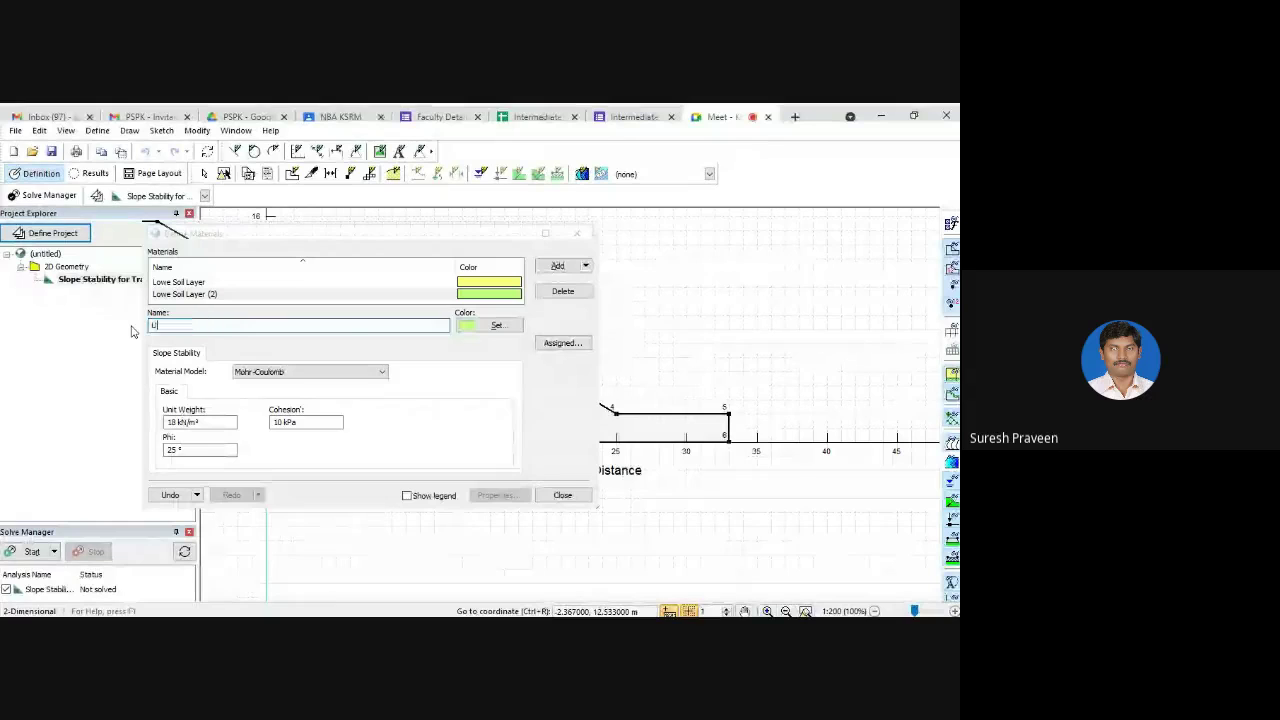
{"action": "type", "text": "p"}
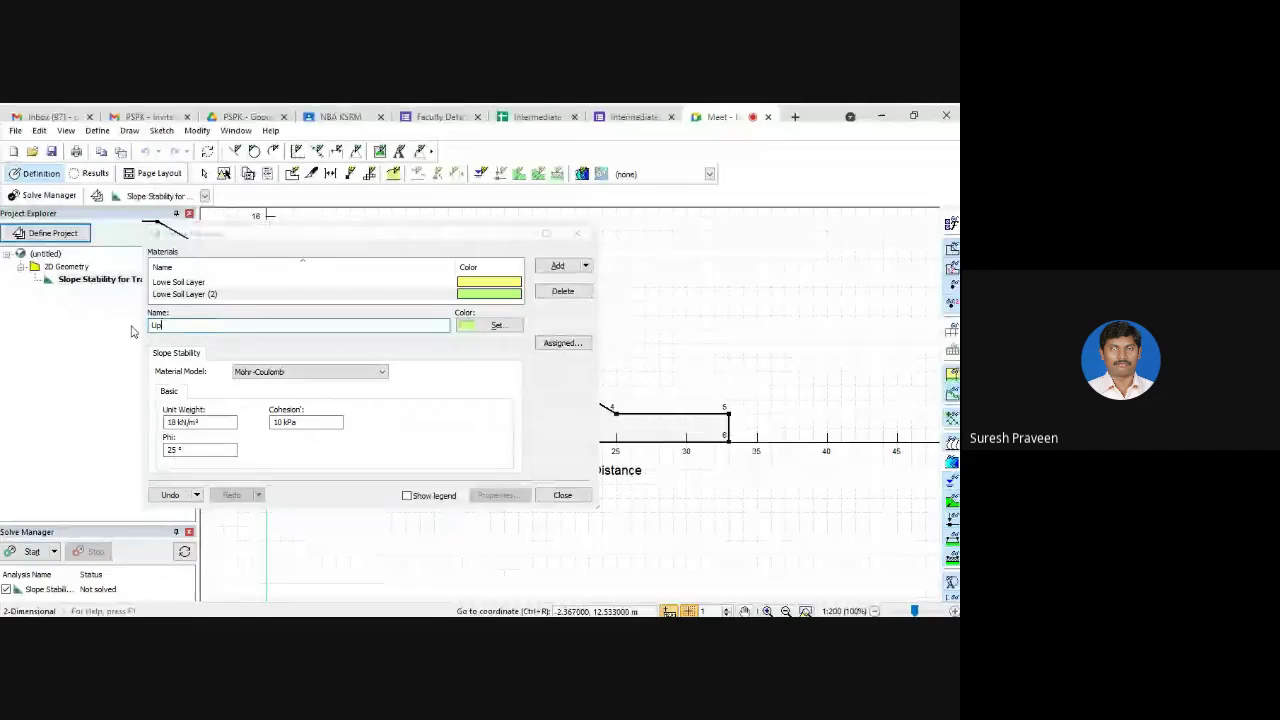
{"action": "type", "text": "per Soil Layer"}
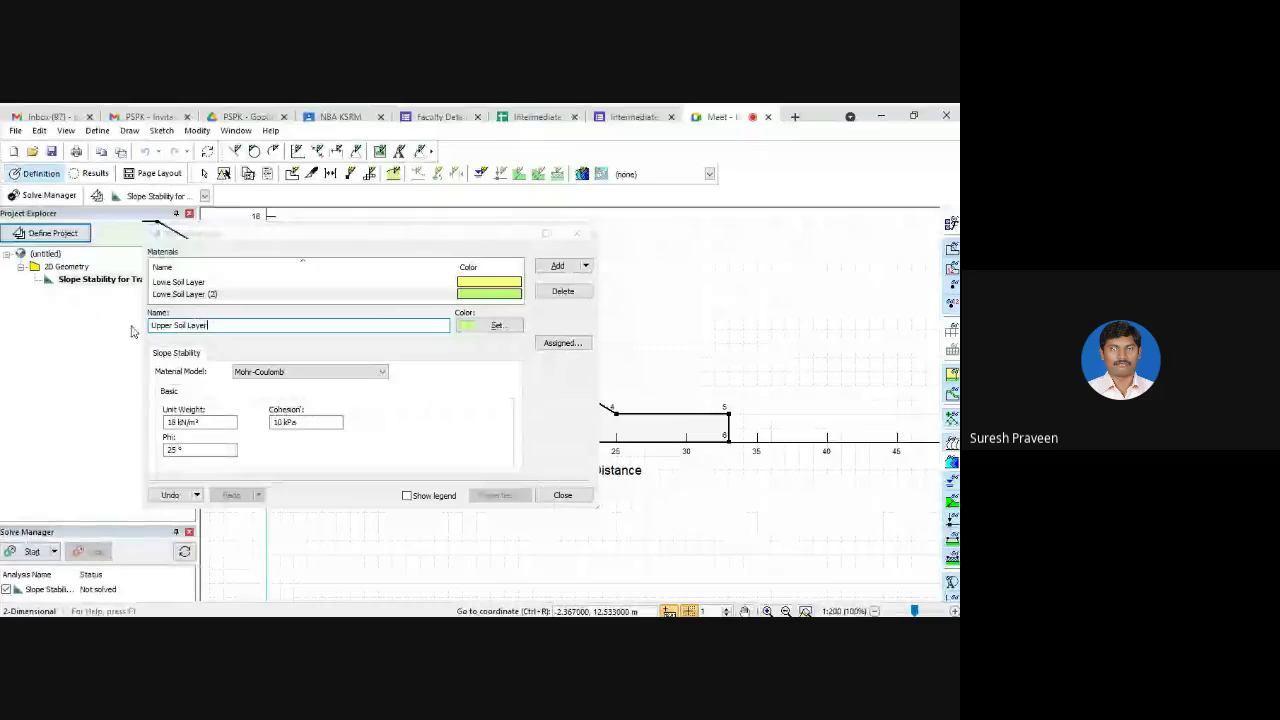
Set the upper soil material's unit weight to 15 kN/m³, cohesion to 6 kPa and phi to 20°, and finish the material definitions.
{"action": "double_click", "coordinate": [170, 422]}
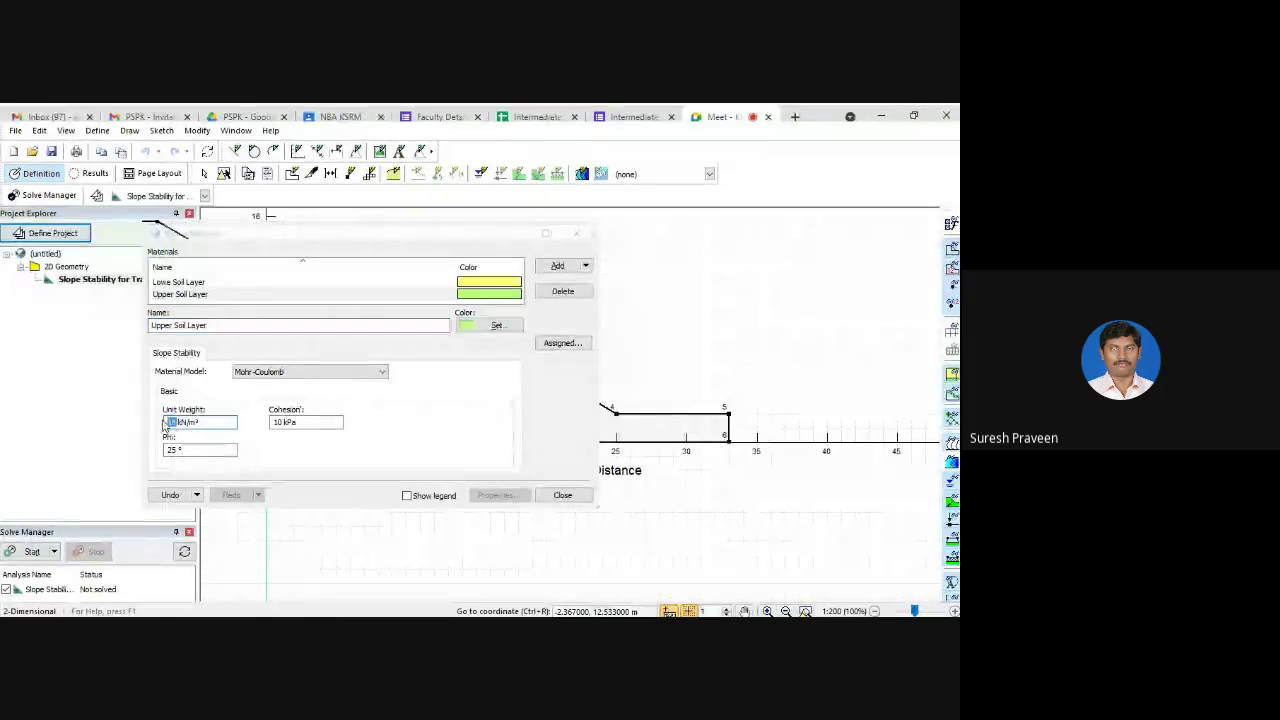
{"action": "type", "text": "1"}
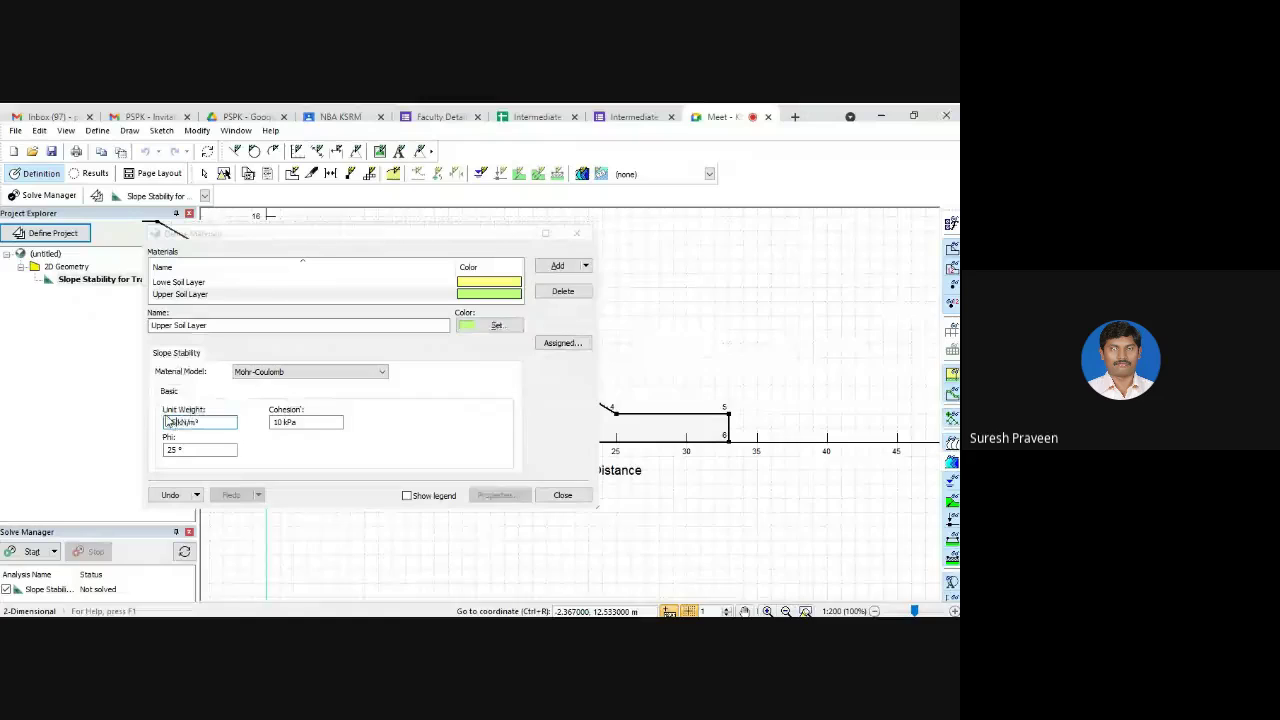
{"action": "type", "text": "9"}
{"action": "key", "text": "Tab"}
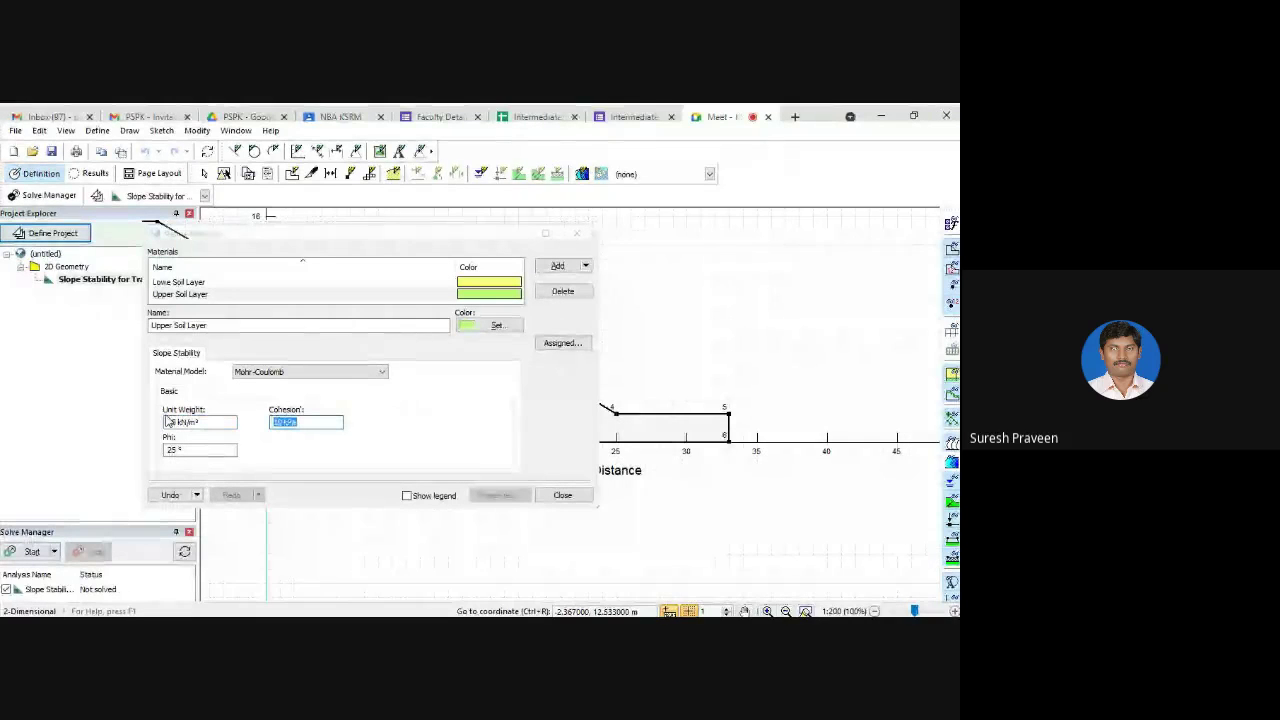
{"action": "type", "text": "6"}
{"action": "key", "text": "Tab"}
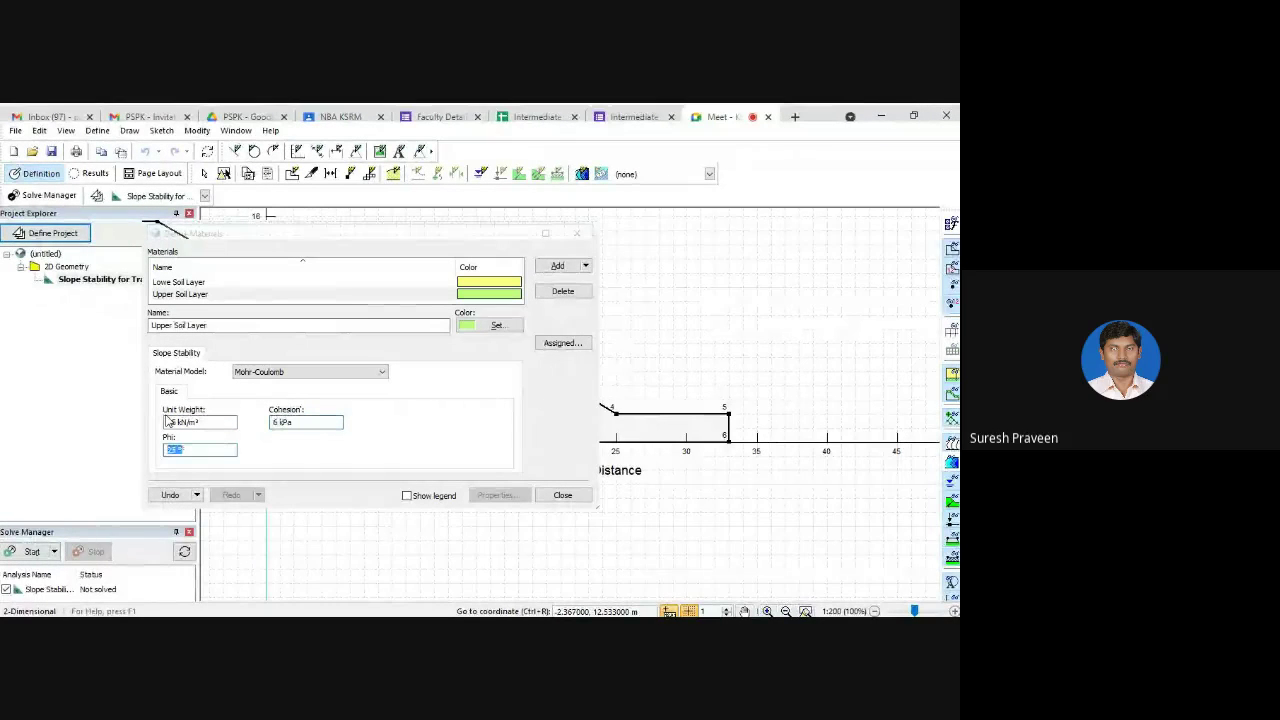
{"action": "type", "text": "20"}
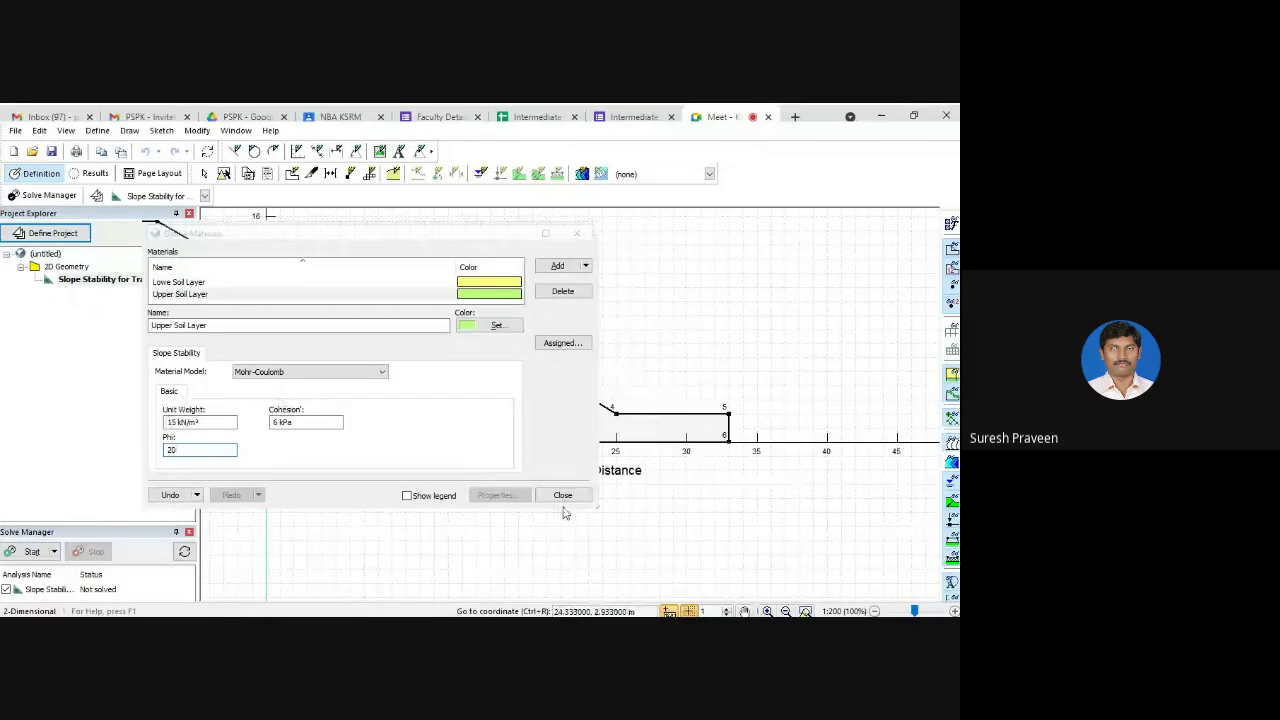
{"action": "key", "text": "Tab"}
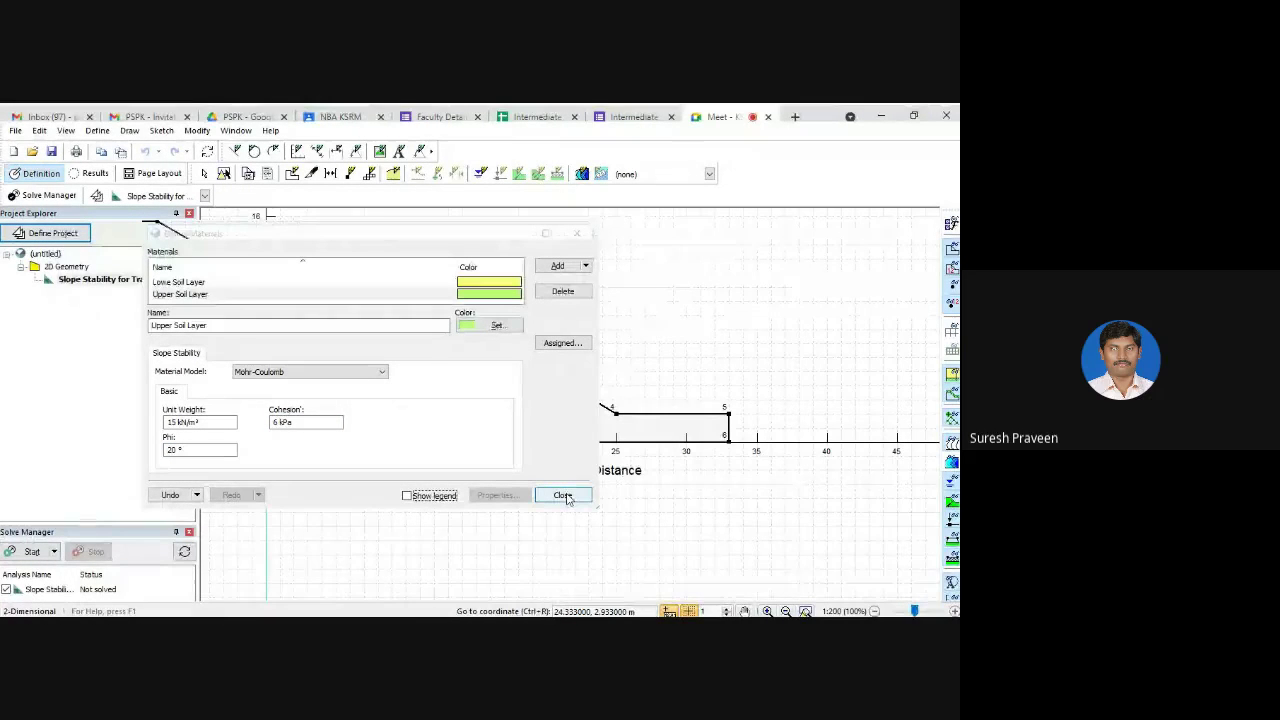
{"action": "left_click", "coordinate": [563, 496]}
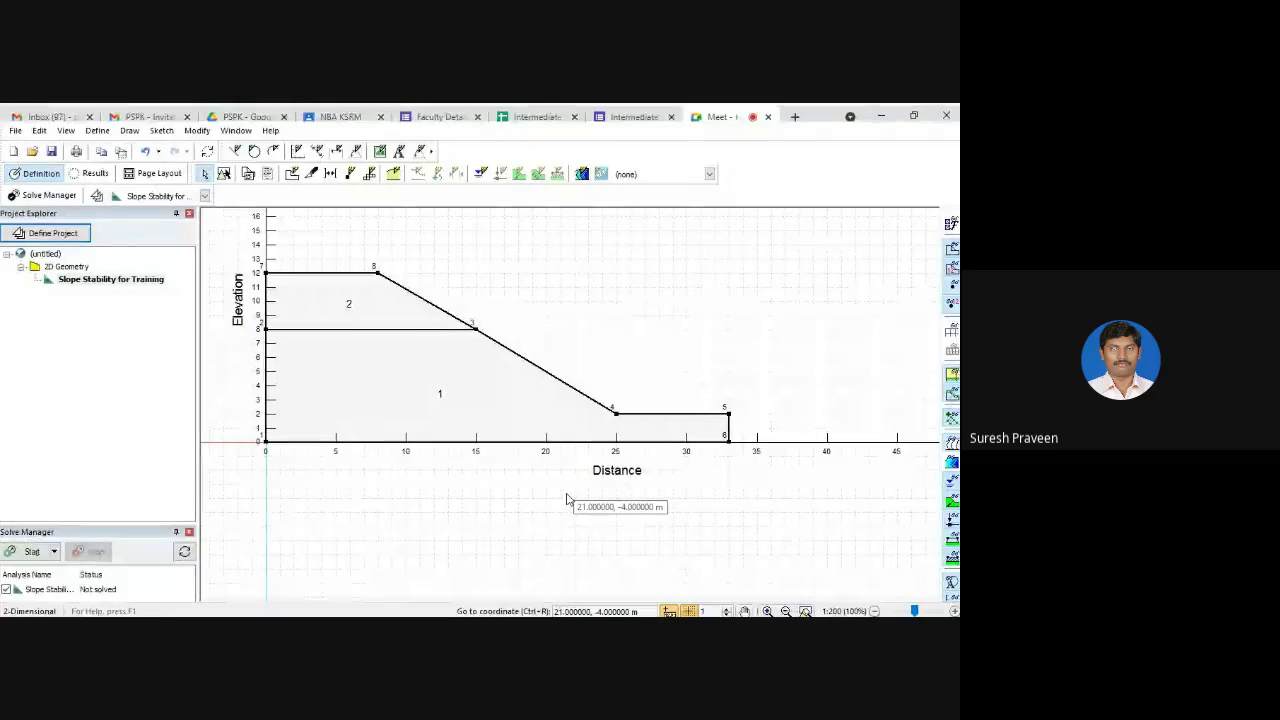
Assign the "Lowe Soil Layer" material to region 1, the lower part of the slope.
{"action": "left_click", "coordinate": [126, 134]}
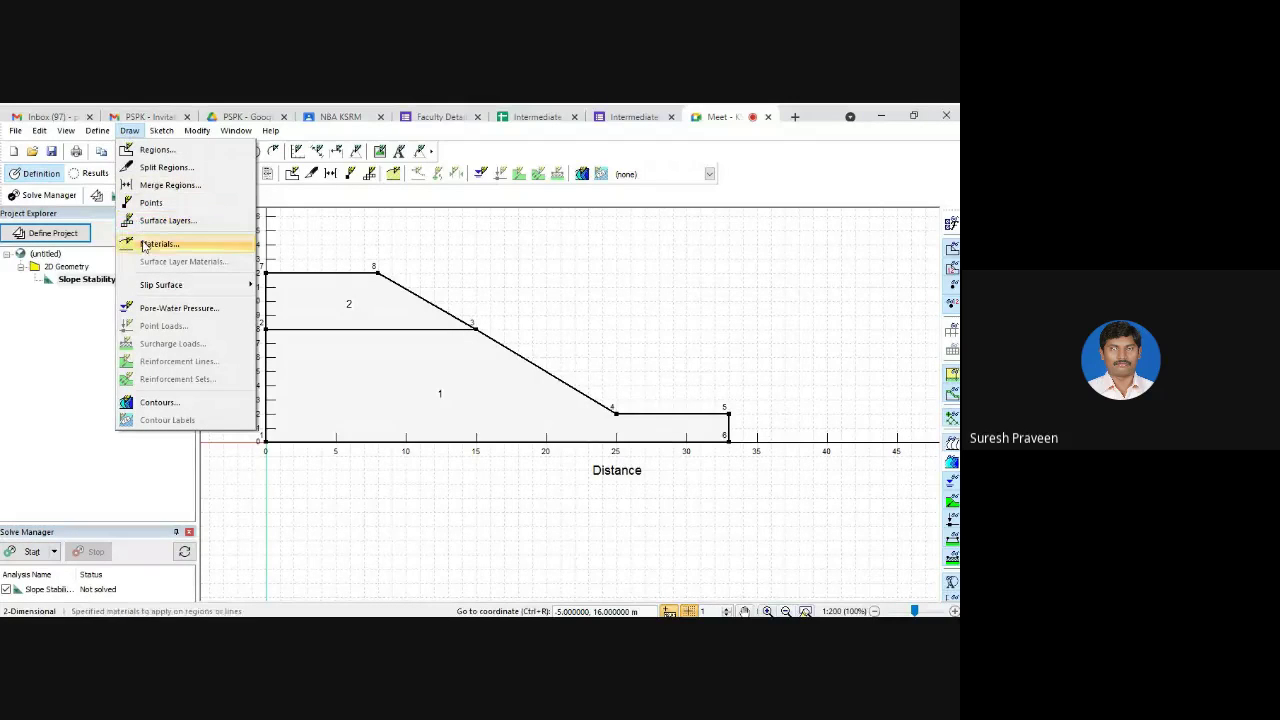
{"action": "left_click", "coordinate": [160, 244]}
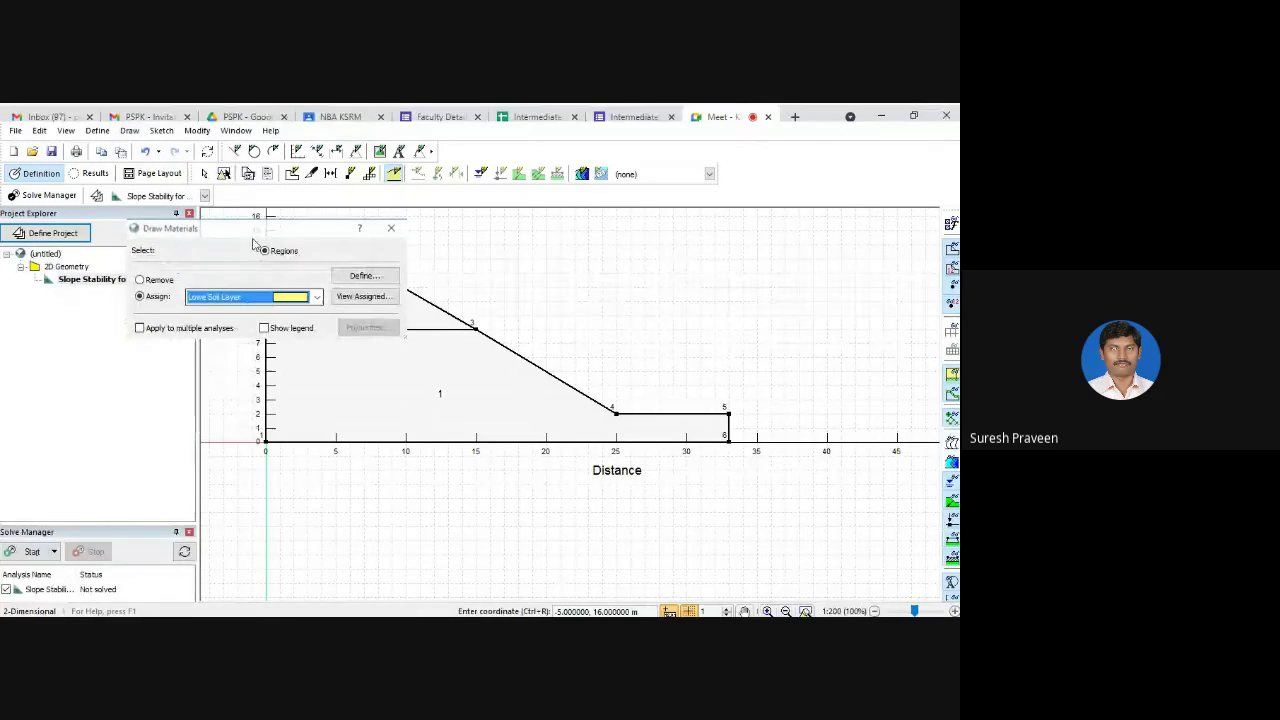
{"action": "left_click_drag", "start_coordinate": [252, 233], "coordinate": [313, 188]}
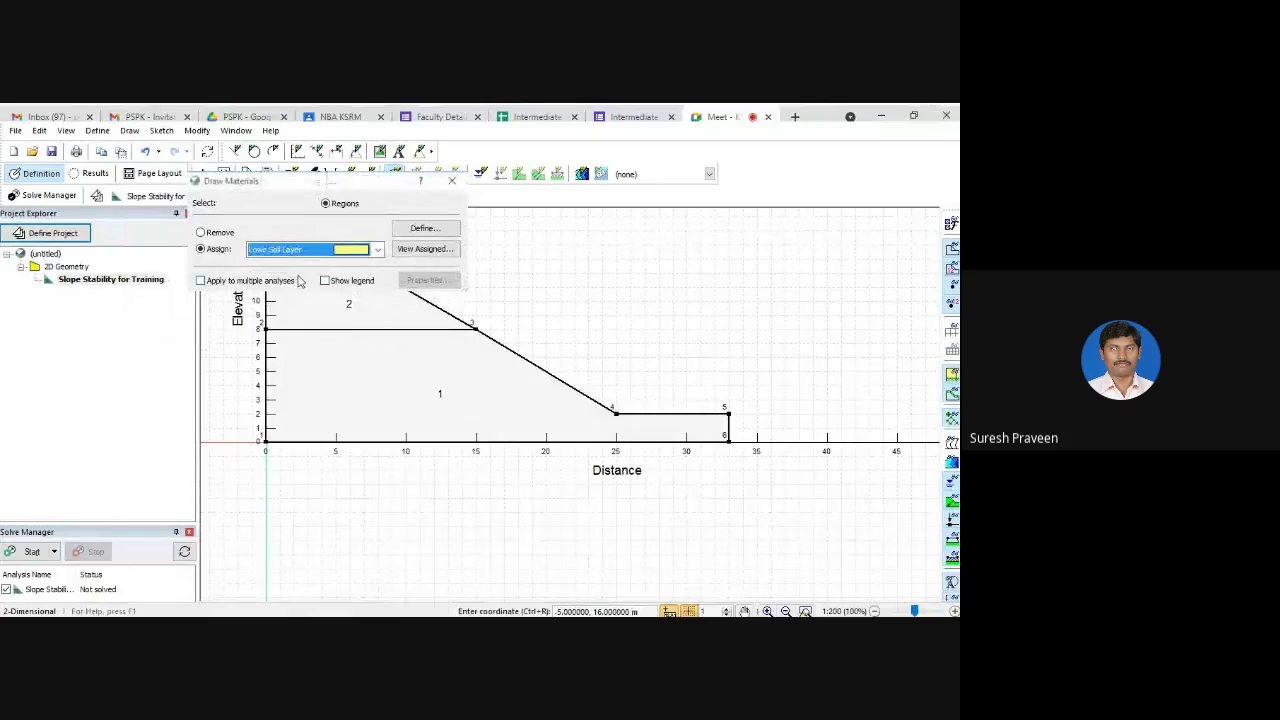
{"action": "left_click", "coordinate": [380, 254]}
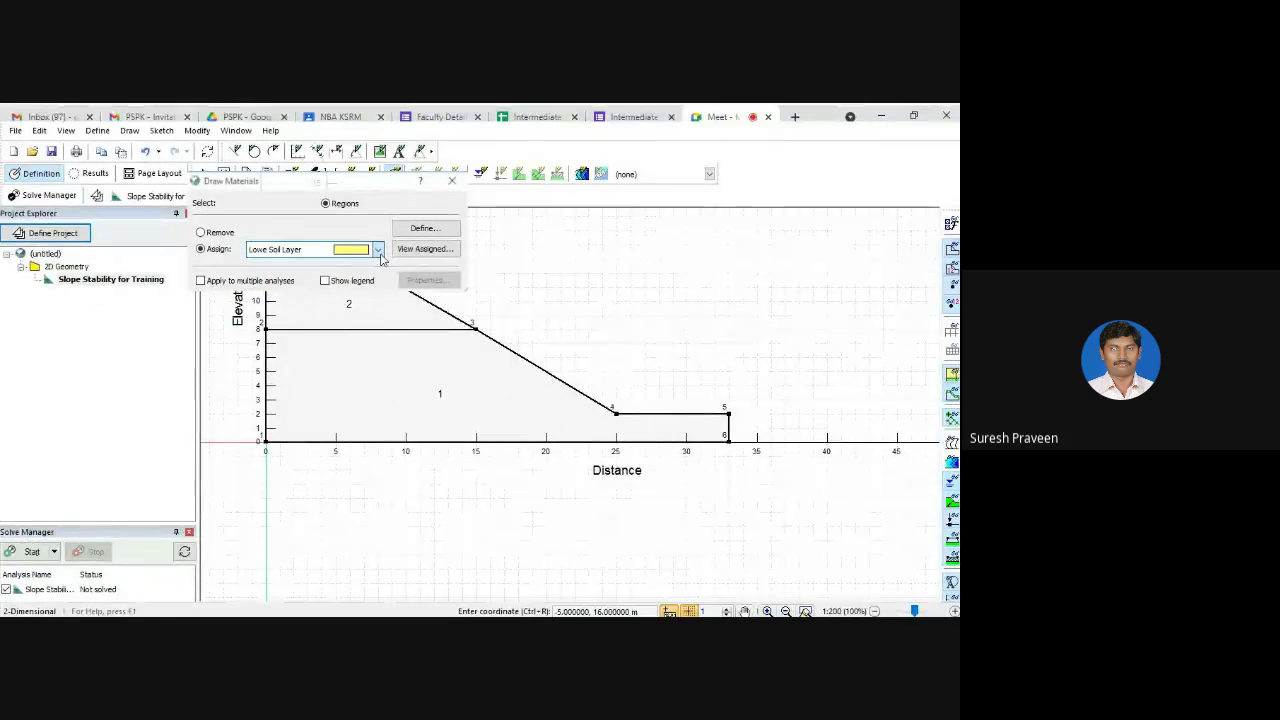
{"action": "left_click", "coordinate": [380, 254]}
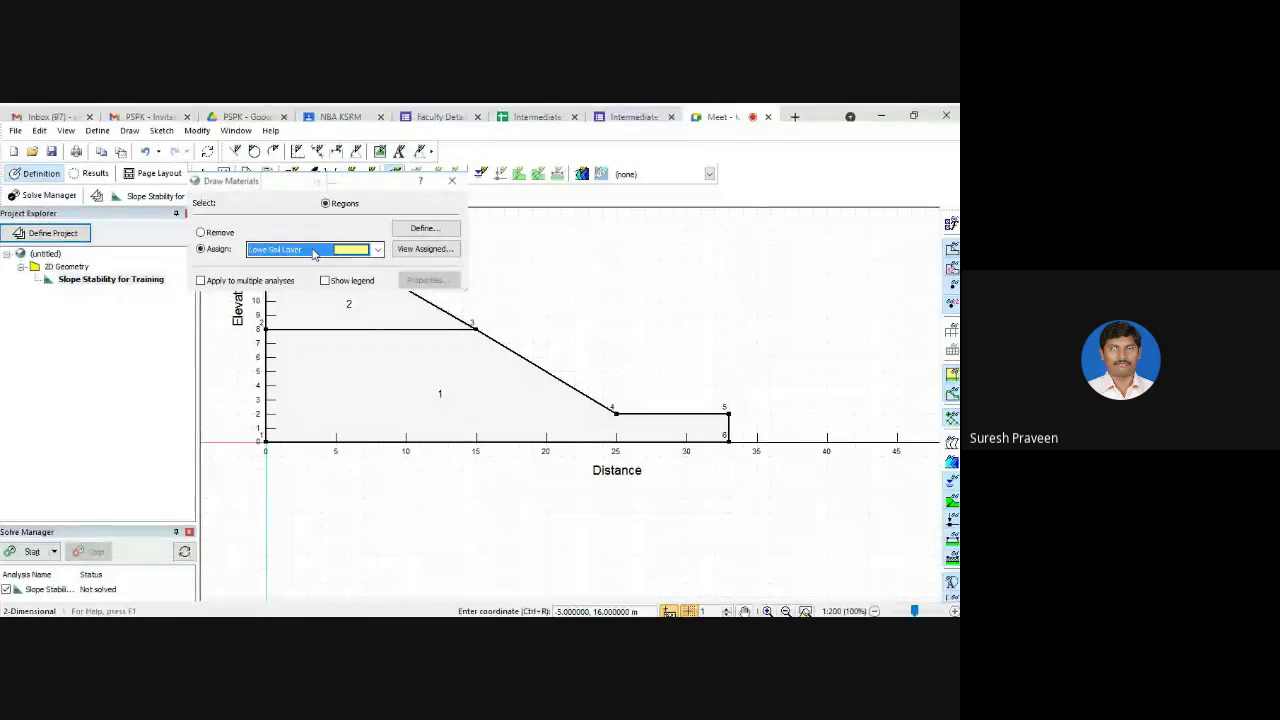
{"action": "left_click", "coordinate": [382, 392]}
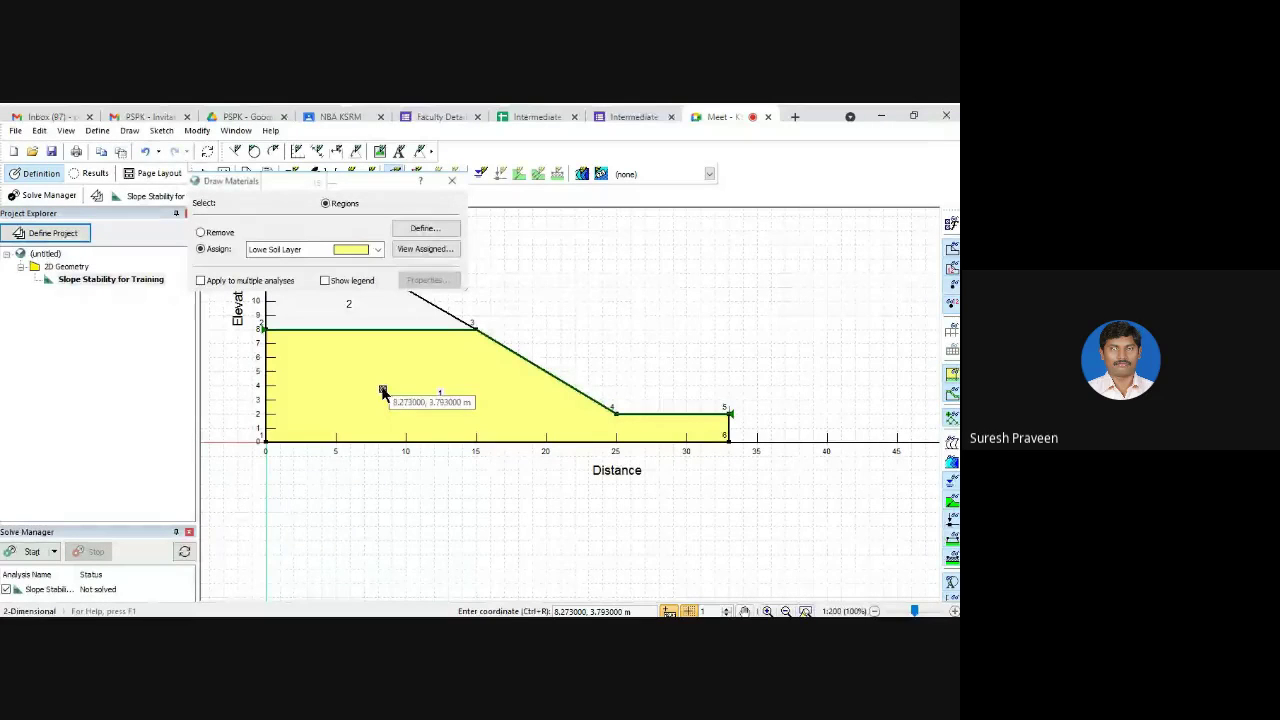
Assign the "Upper Soil Layer" material to region 2 at the crest of the slope and finish assigning materials.
{"action": "left_click", "coordinate": [320, 256]}
{"action": "left_click", "coordinate": [303, 275]}
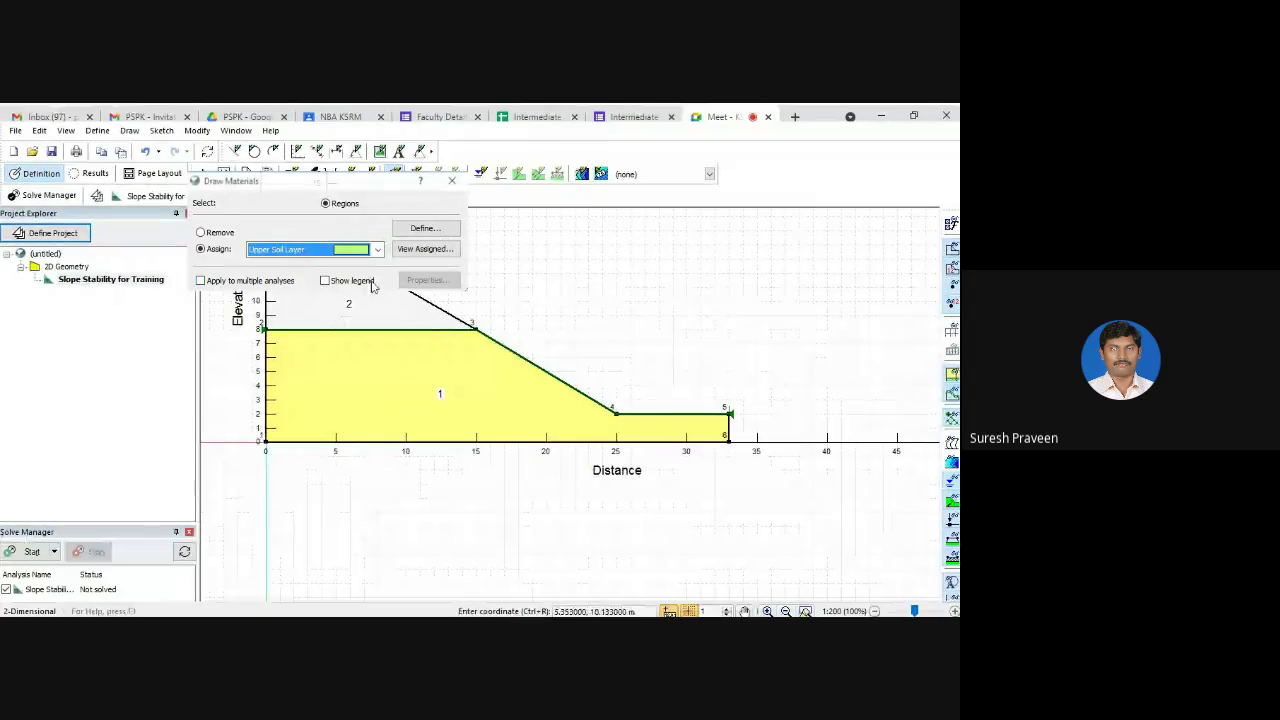
{"action": "left_click_drag", "start_coordinate": [353, 191], "coordinate": [366, 141]}
{"action": "left_click", "coordinate": [325, 290]}
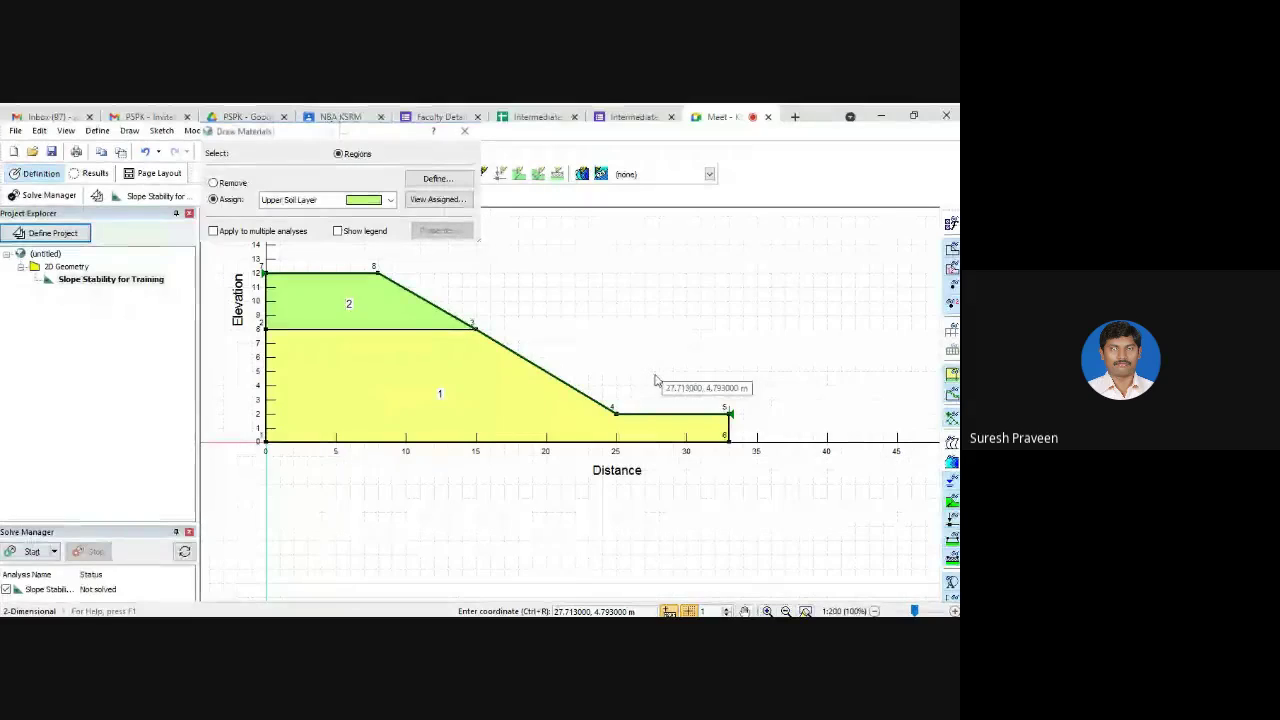
{"action": "left_click", "coordinate": [464, 131]}
Add a piezometric line for the pore water pressure and enter its first point at X 0 m, Y 10 m.
{"action": "left_click", "coordinate": [98, 131]}
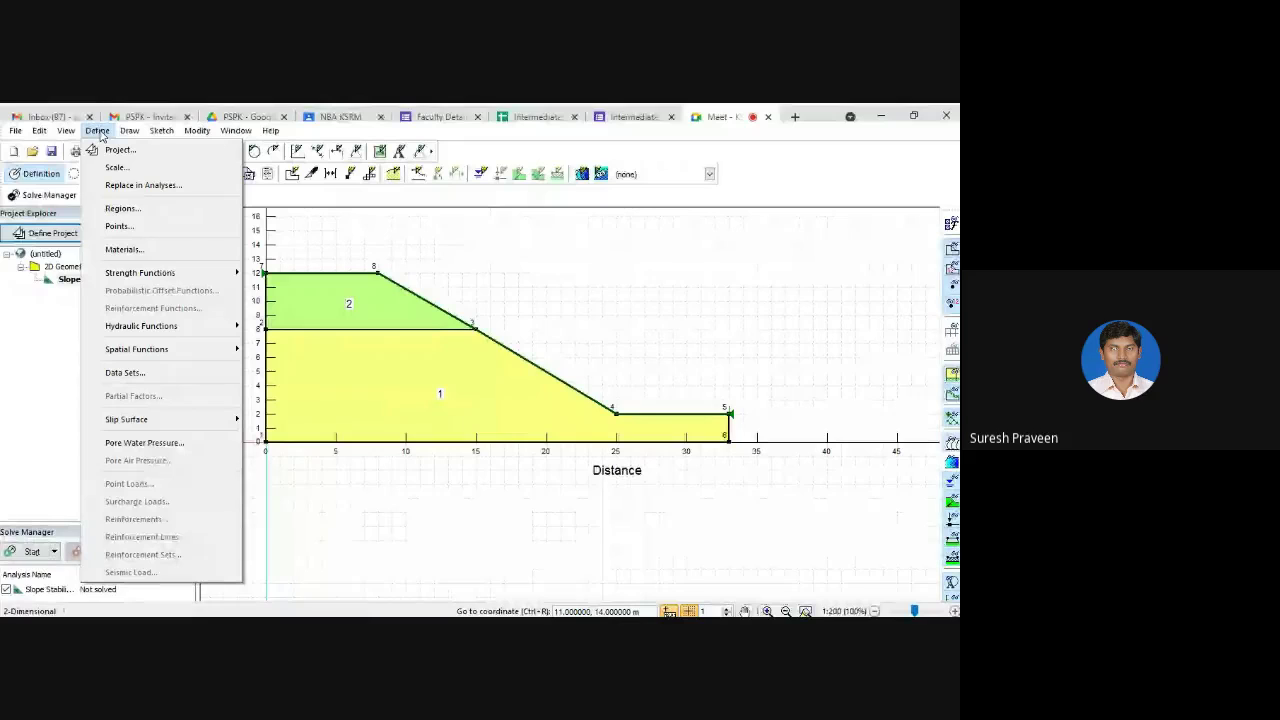
{"action": "left_click", "coordinate": [145, 443]}
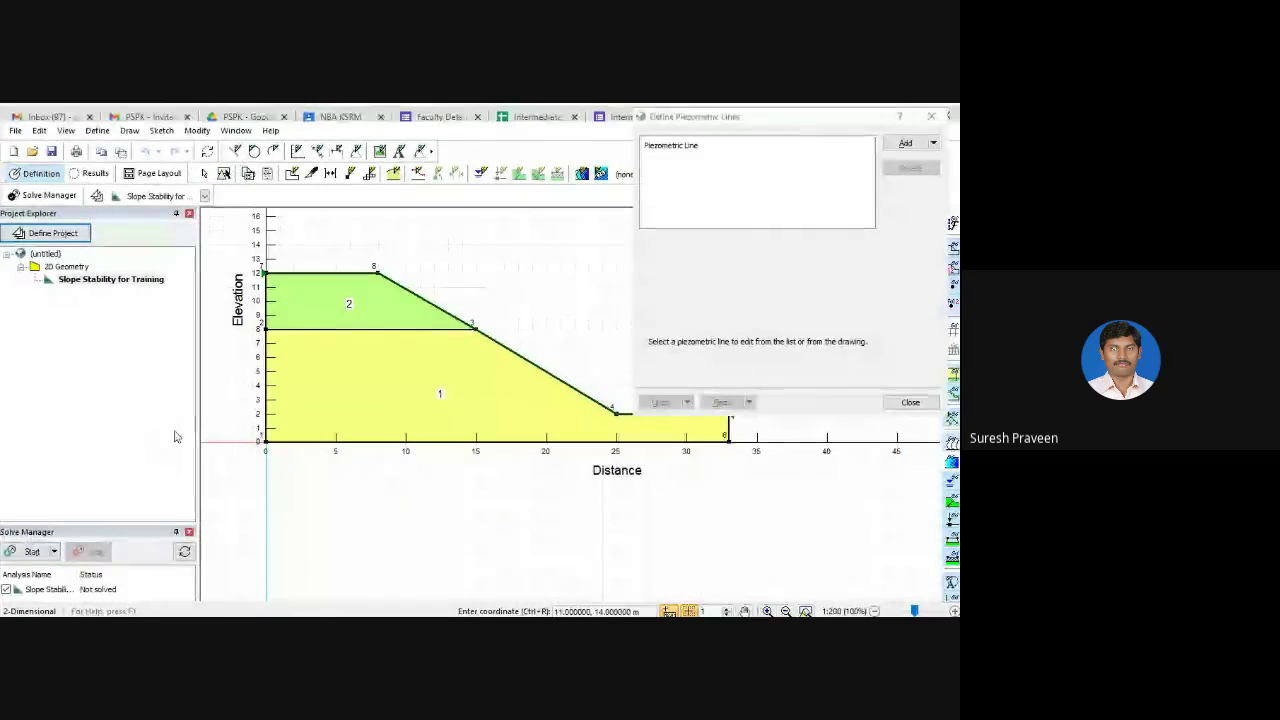
{"action": "left_click_drag", "start_coordinate": [805, 125], "coordinate": [786, 130]}
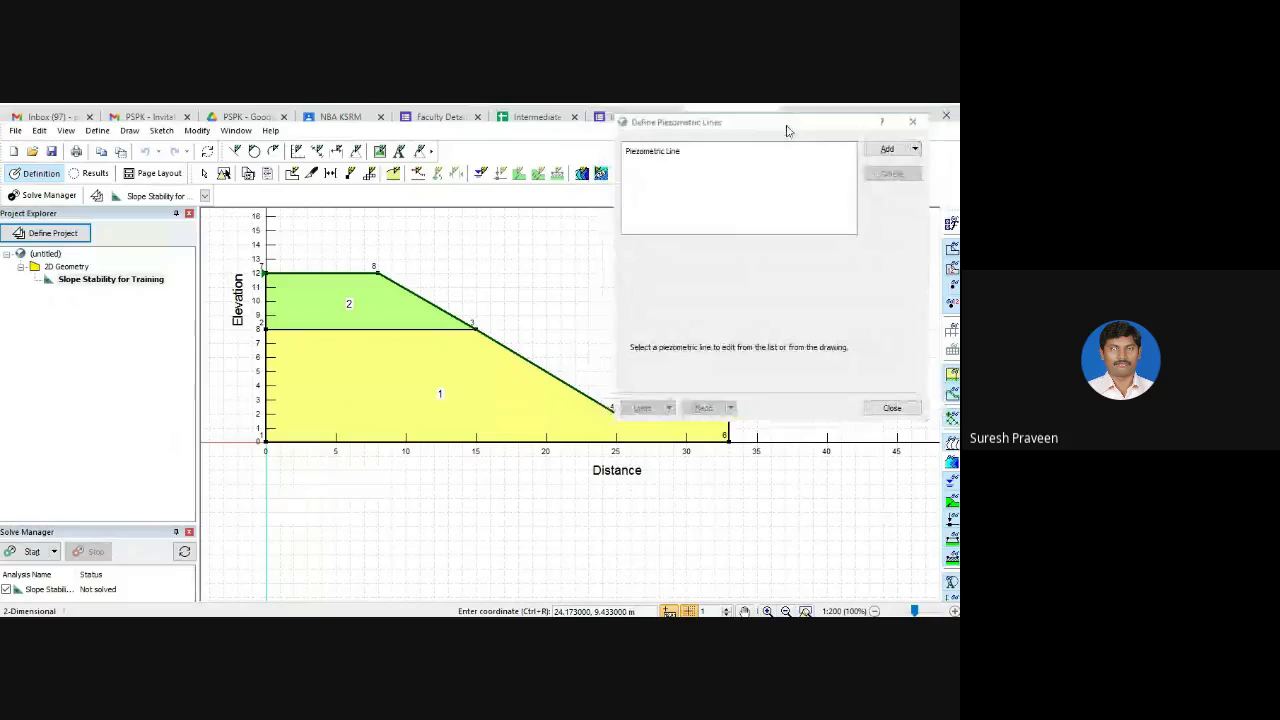
{"action": "left_click", "coordinate": [886, 150]}
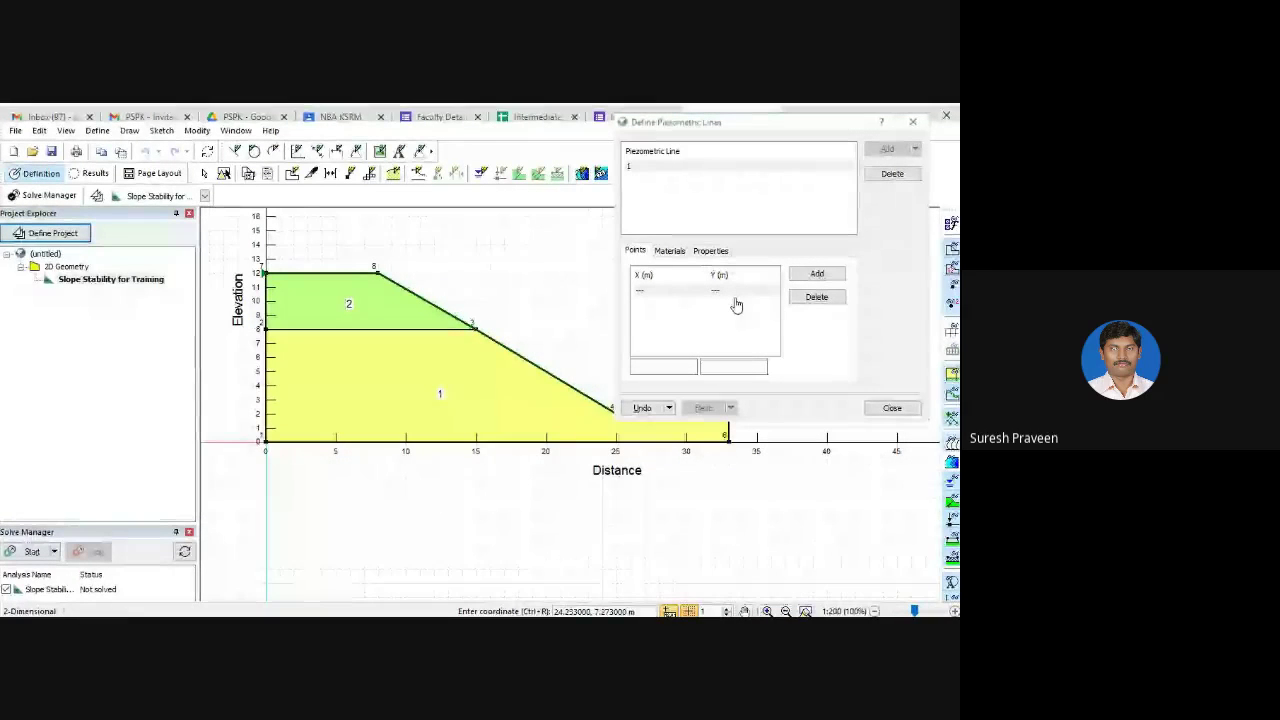
{"action": "left_click", "coordinate": [670, 364]}
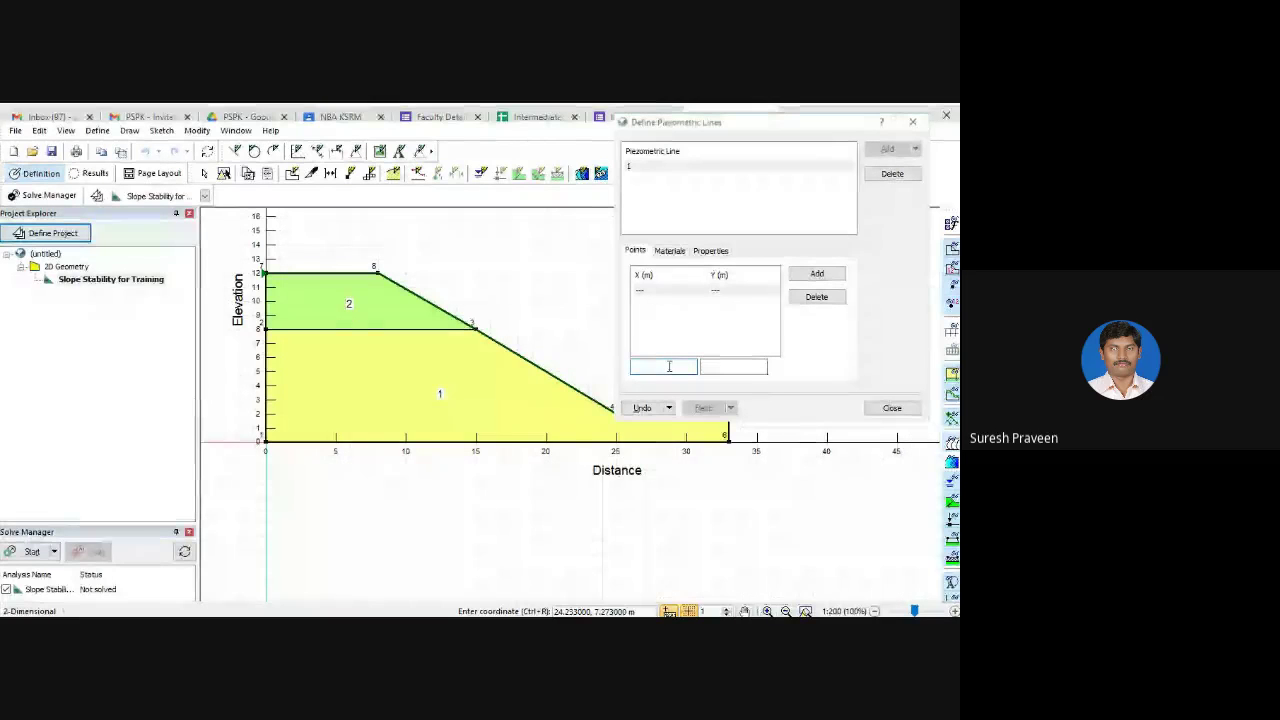
{"action": "type", "text": "0"}
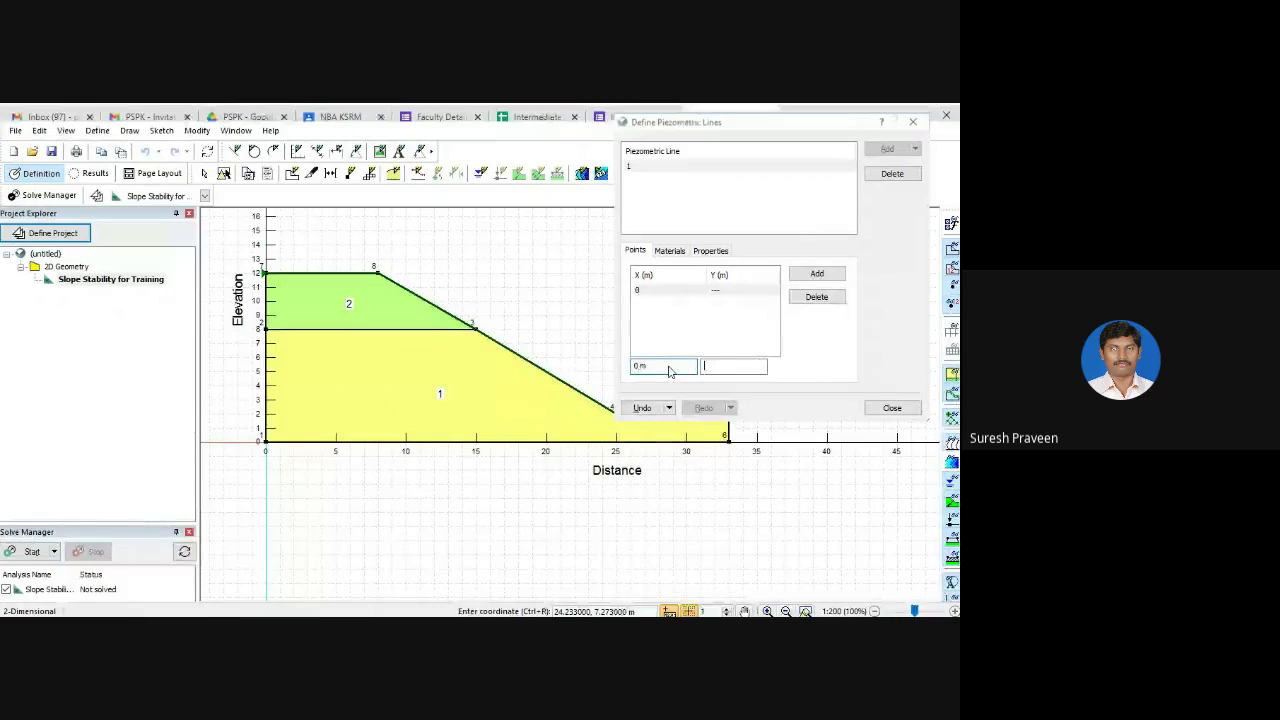
{"action": "type", "text": "10"}
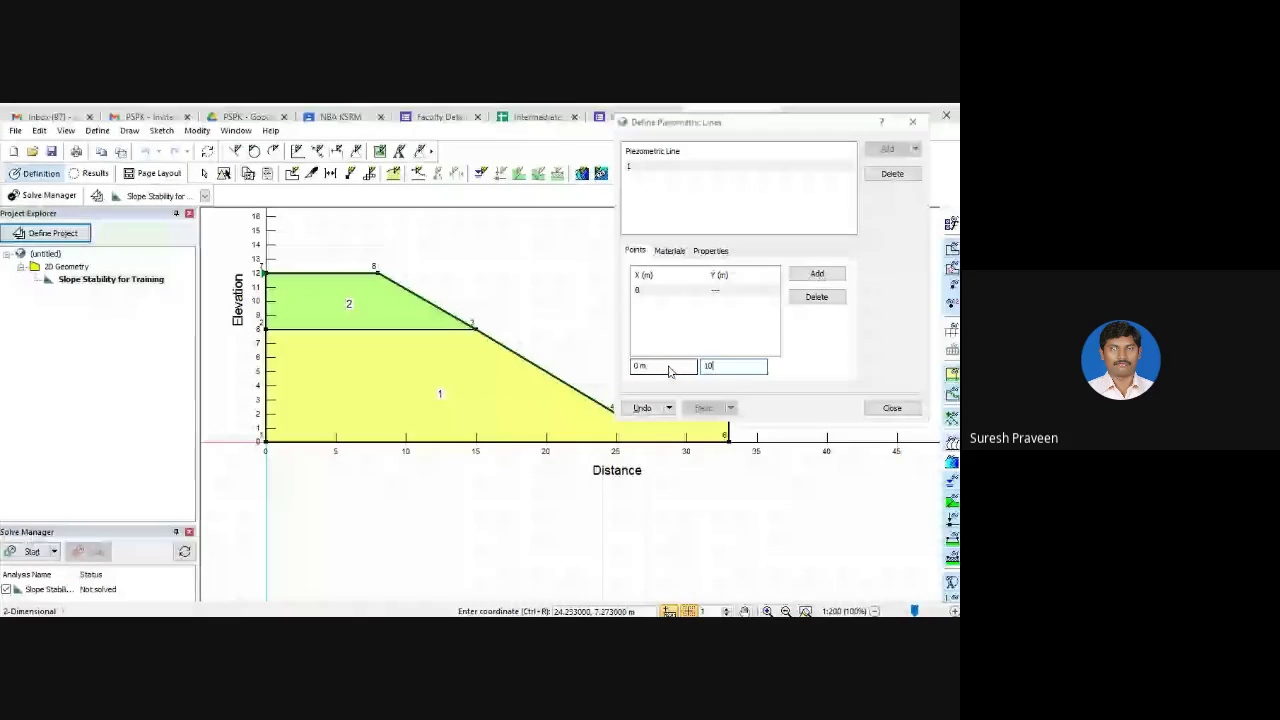
{"action": "key", "text": "Return"}
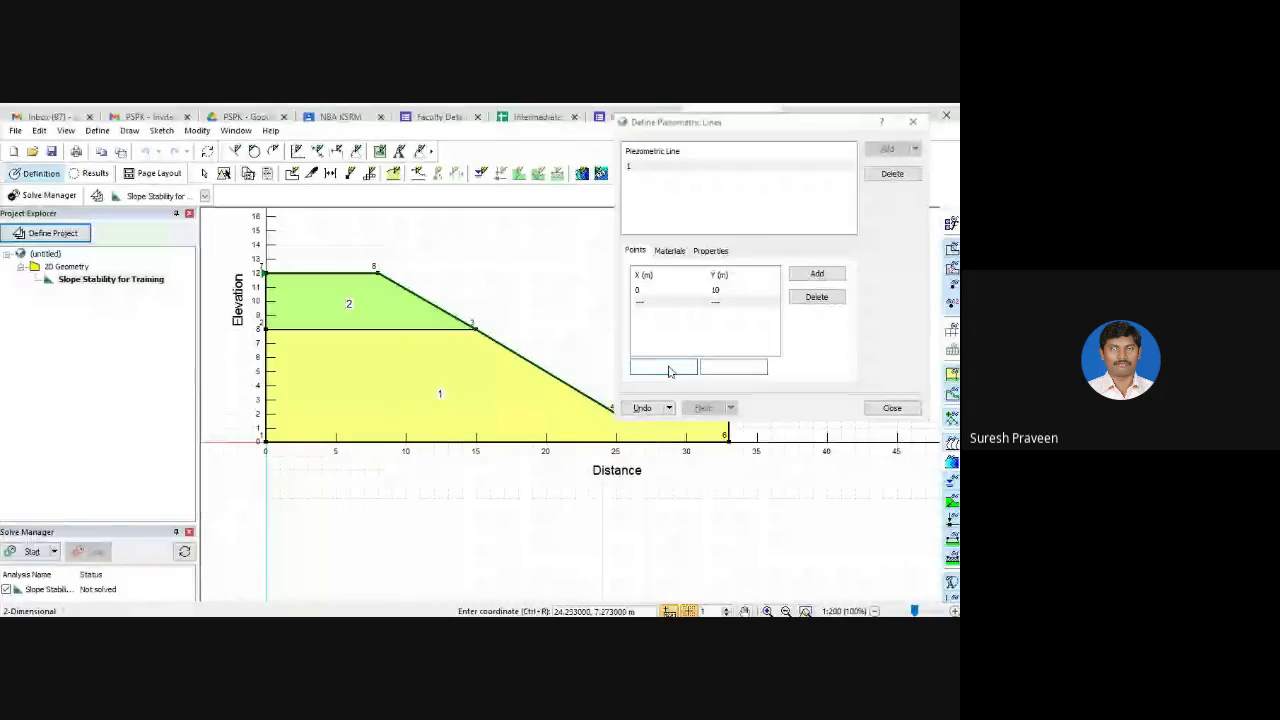
Extend the piezometric line with points at (16, 6), (24, 4) and (40, 4) m.
{"action": "type", "text": "15"}
{"action": "key", "text": "Tab"}
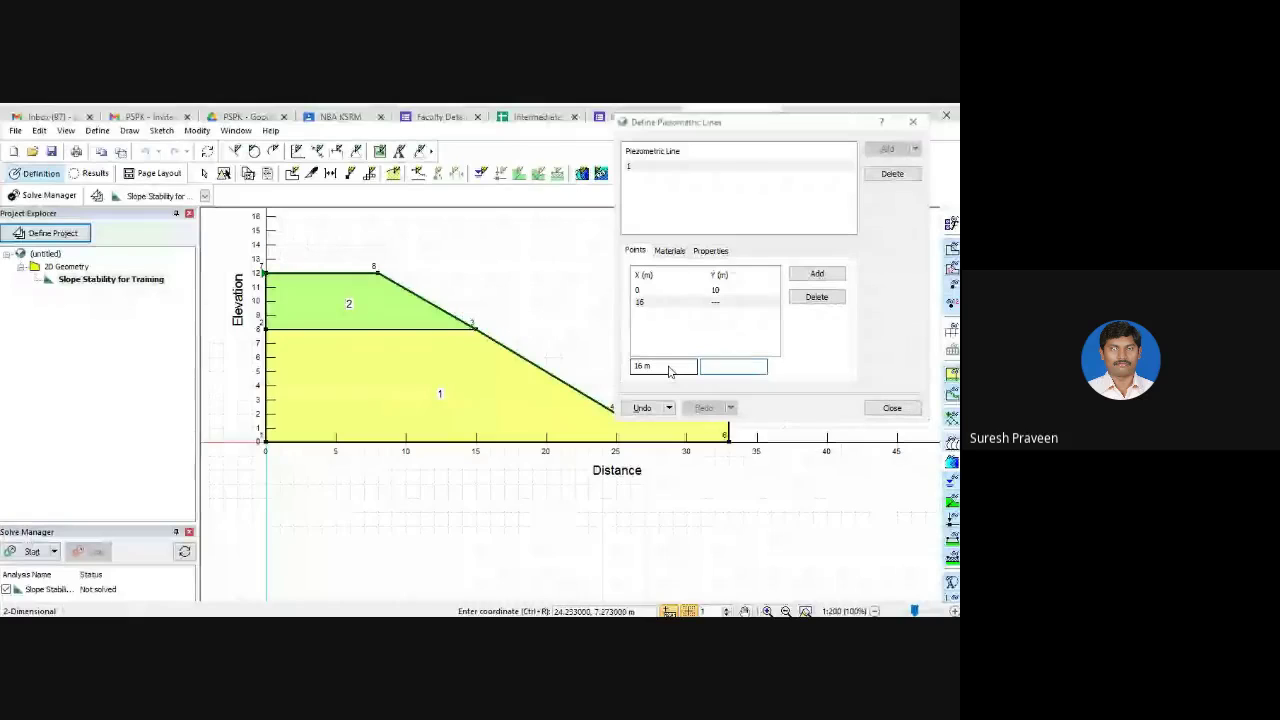
{"action": "type", "text": "6"}
{"action": "key", "text": "Return"}
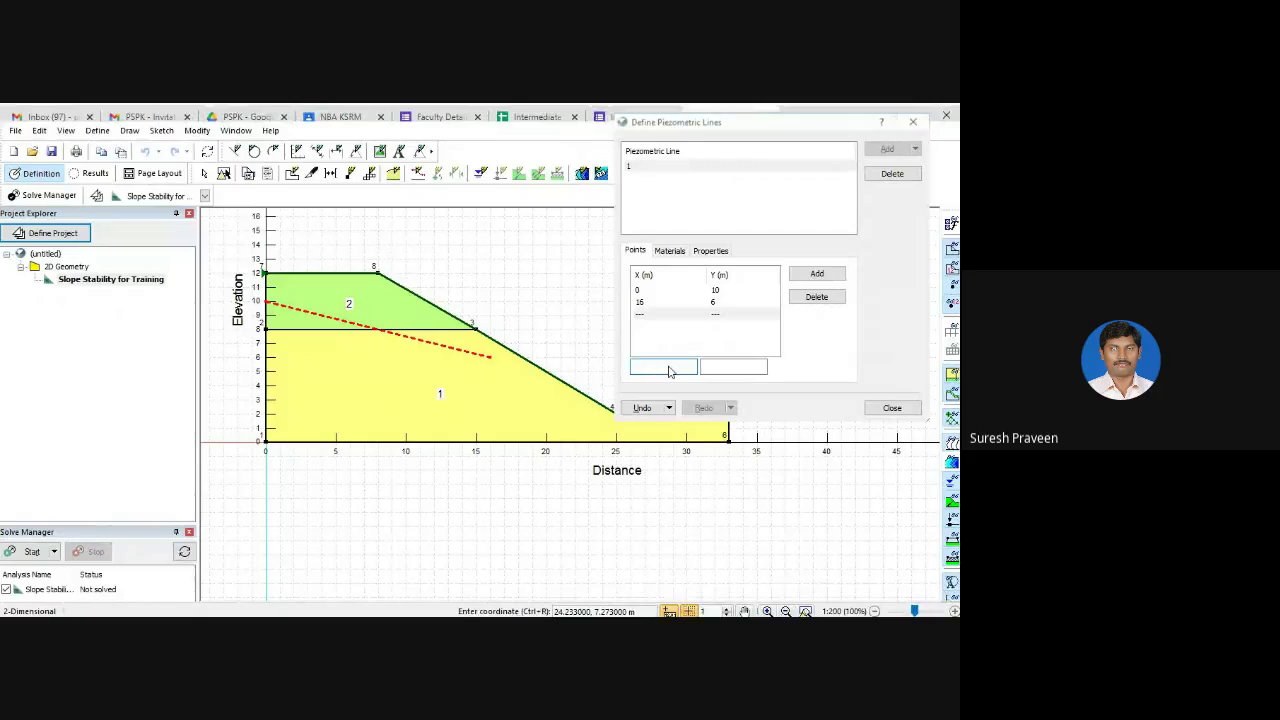
{"action": "key", "text": "Tab"}
{"action": "type", "text": "4"}
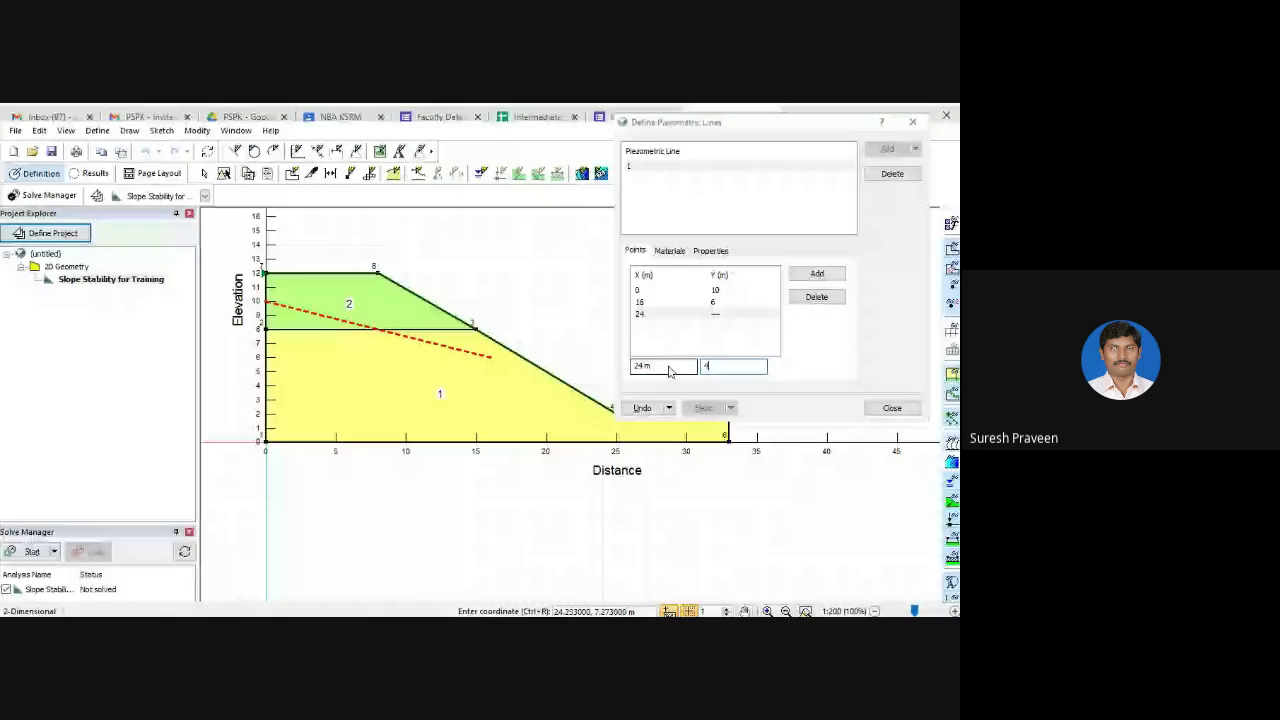
{"action": "key", "text": "Return"}
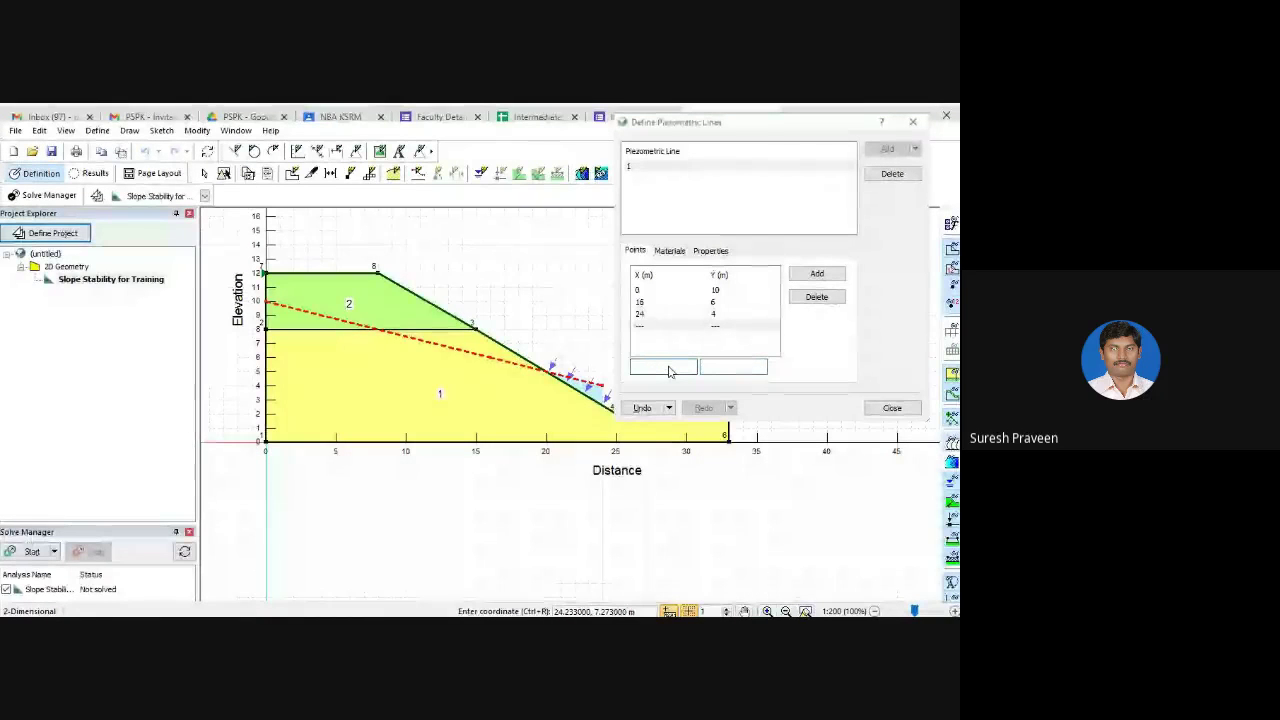
{"action": "type", "text": "40"}
{"action": "key", "text": "Tab"}
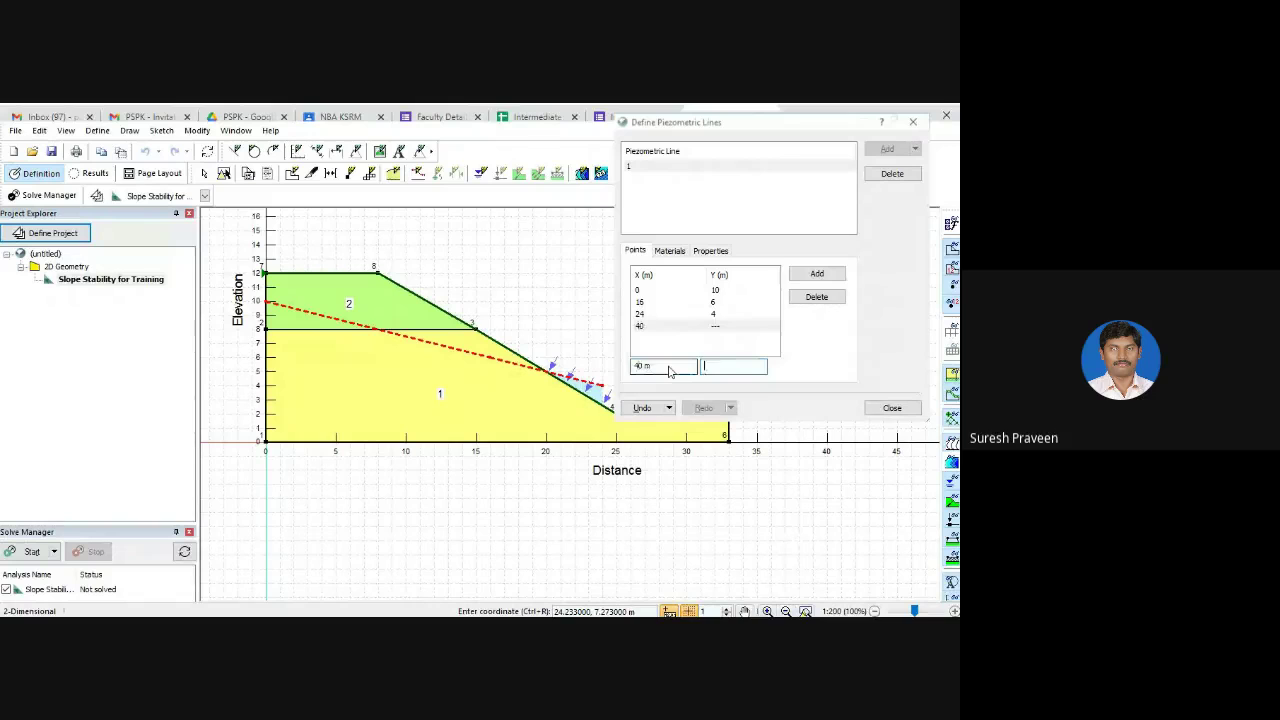
{"action": "key", "text": "Return"}
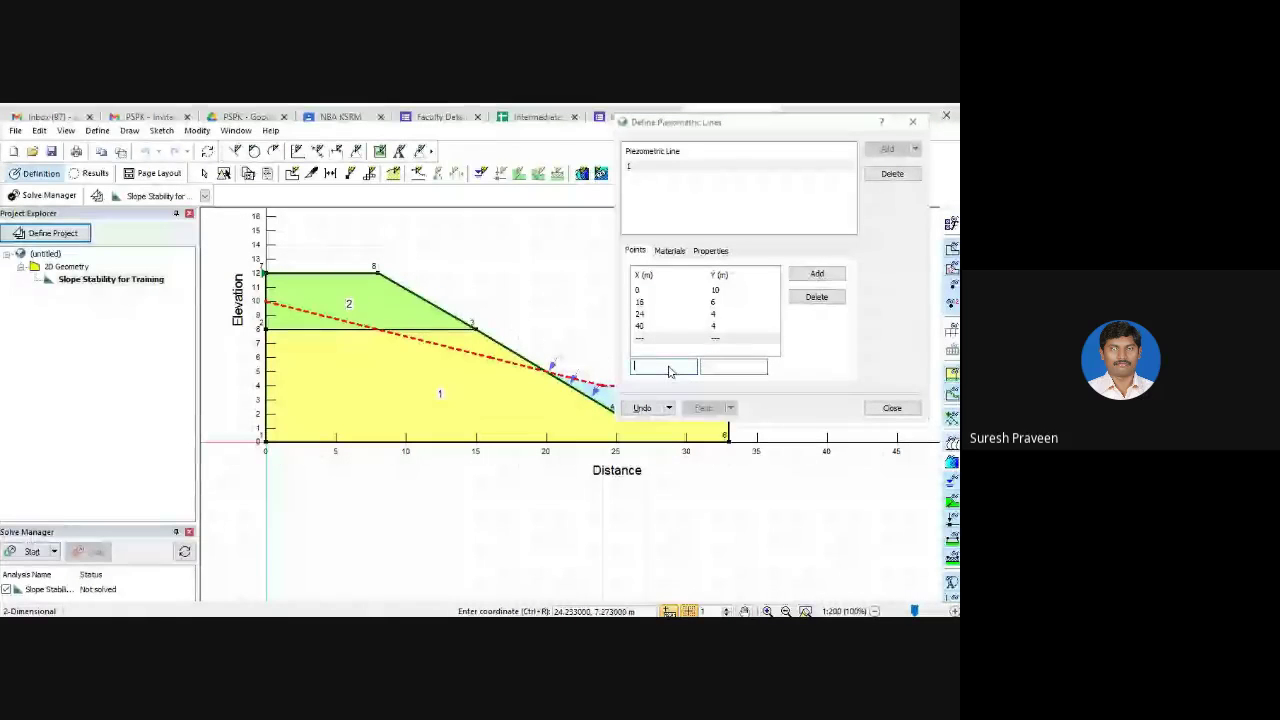
{"action": "left_click_drag", "start_coordinate": [762, 123], "coordinate": [424, 493]}
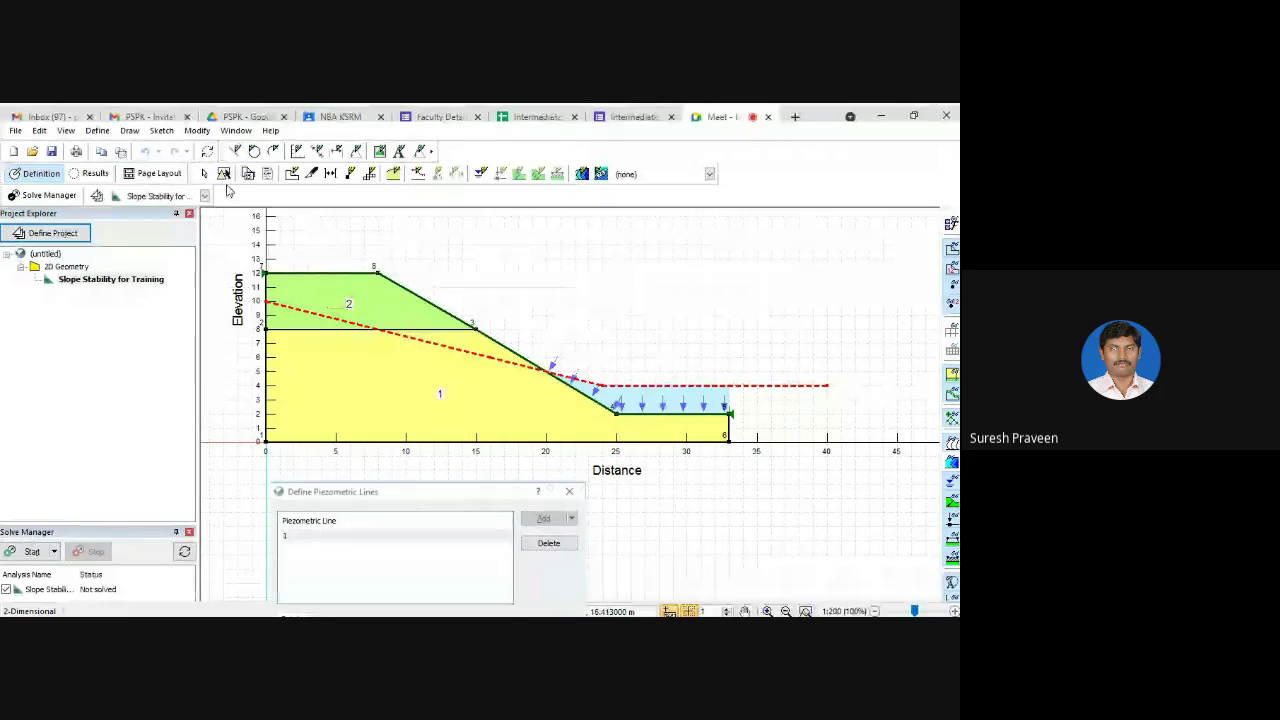
Draw the slip surface entry range on the crest from X about 1.1 to 7 m and the exit range beyond the toe from about 25.1 to 32 m.
{"action": "left_click", "coordinate": [129, 132]}
{"action": "mouse_move", "coordinate": [183, 289]}
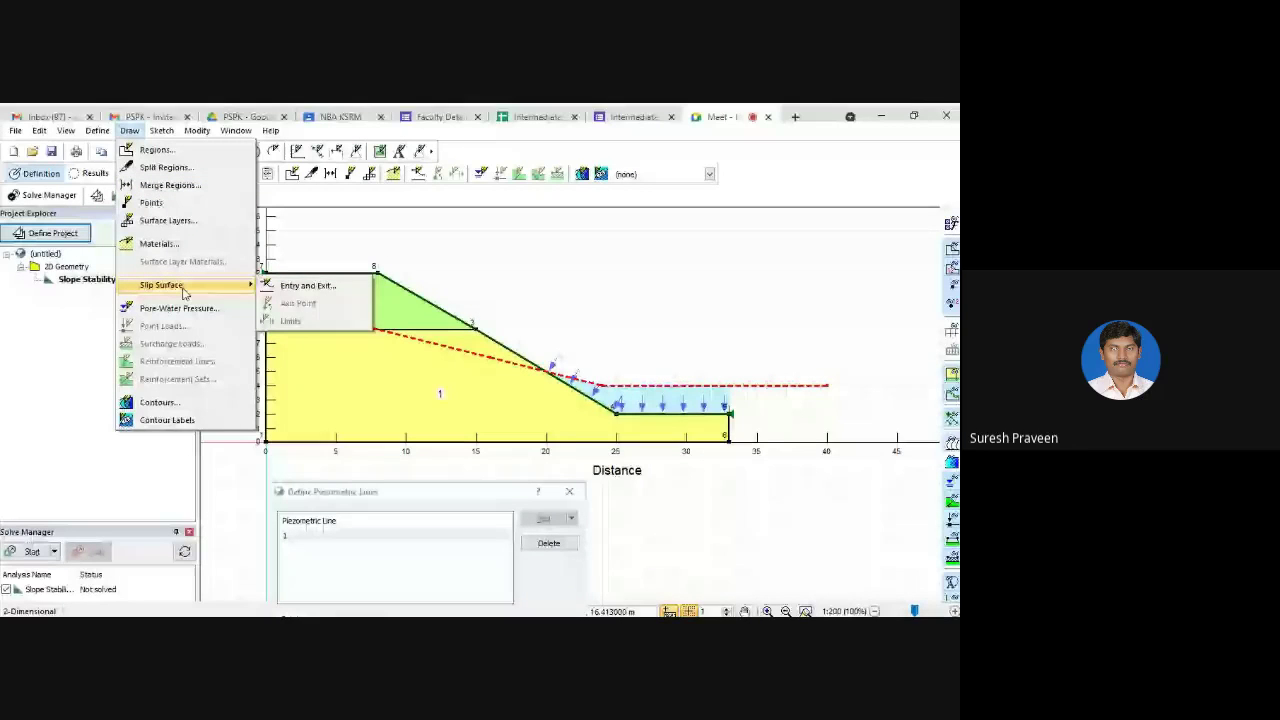
{"action": "left_click", "coordinate": [308, 288]}
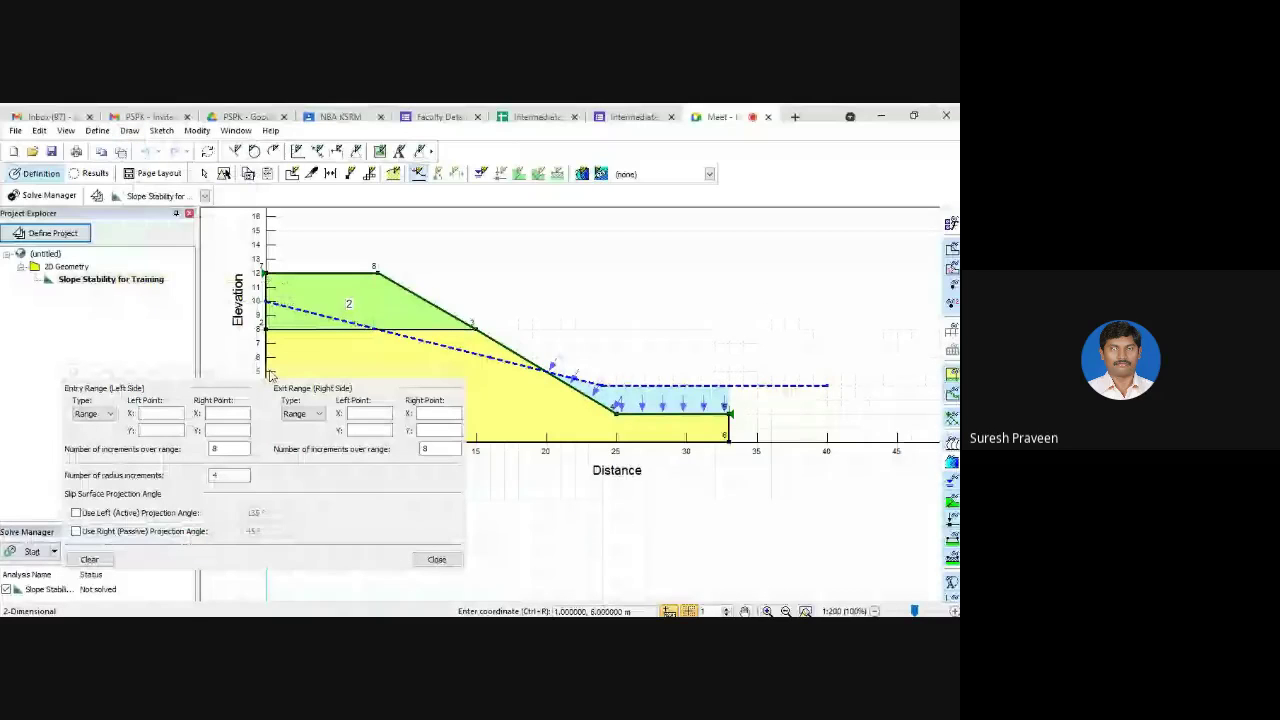
{"action": "left_click_drag", "start_coordinate": [269, 375], "coordinate": [331, 236]}
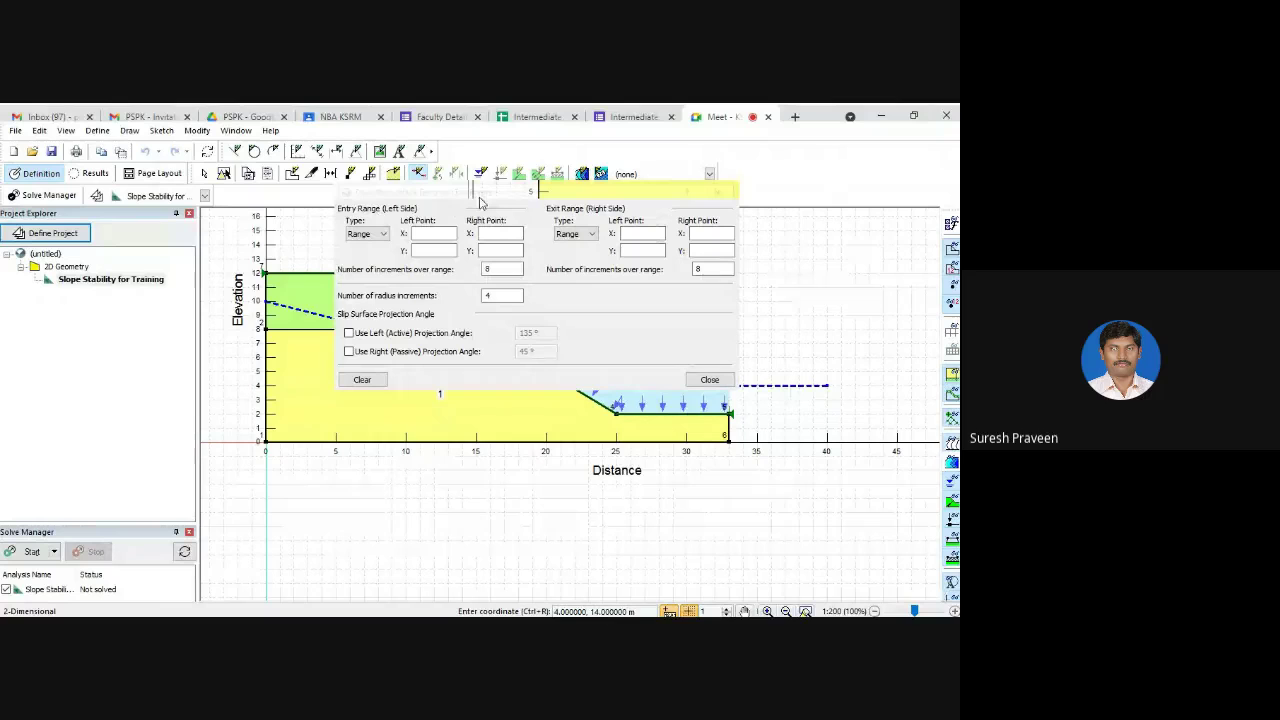
{"action": "left_click_drag", "start_coordinate": [480, 203], "coordinate": [690, 129]}
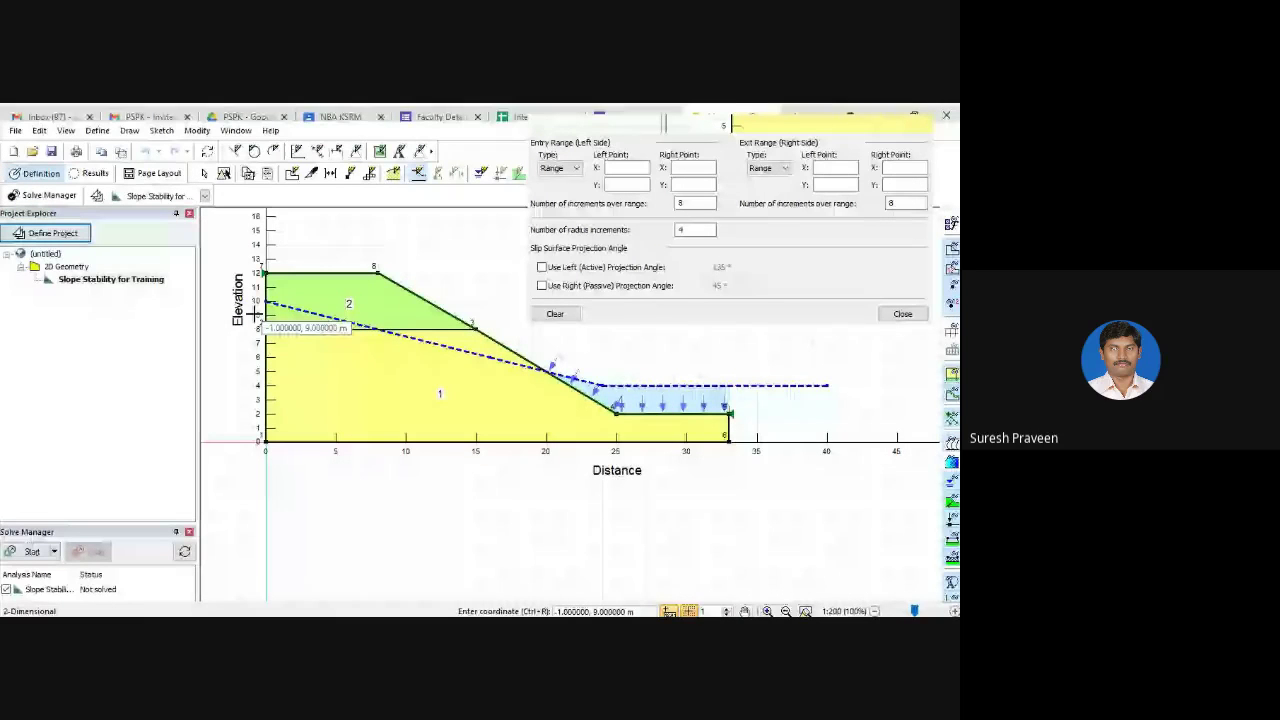
{"action": "left_click_drag", "start_coordinate": [281, 273], "coordinate": [363, 273]}
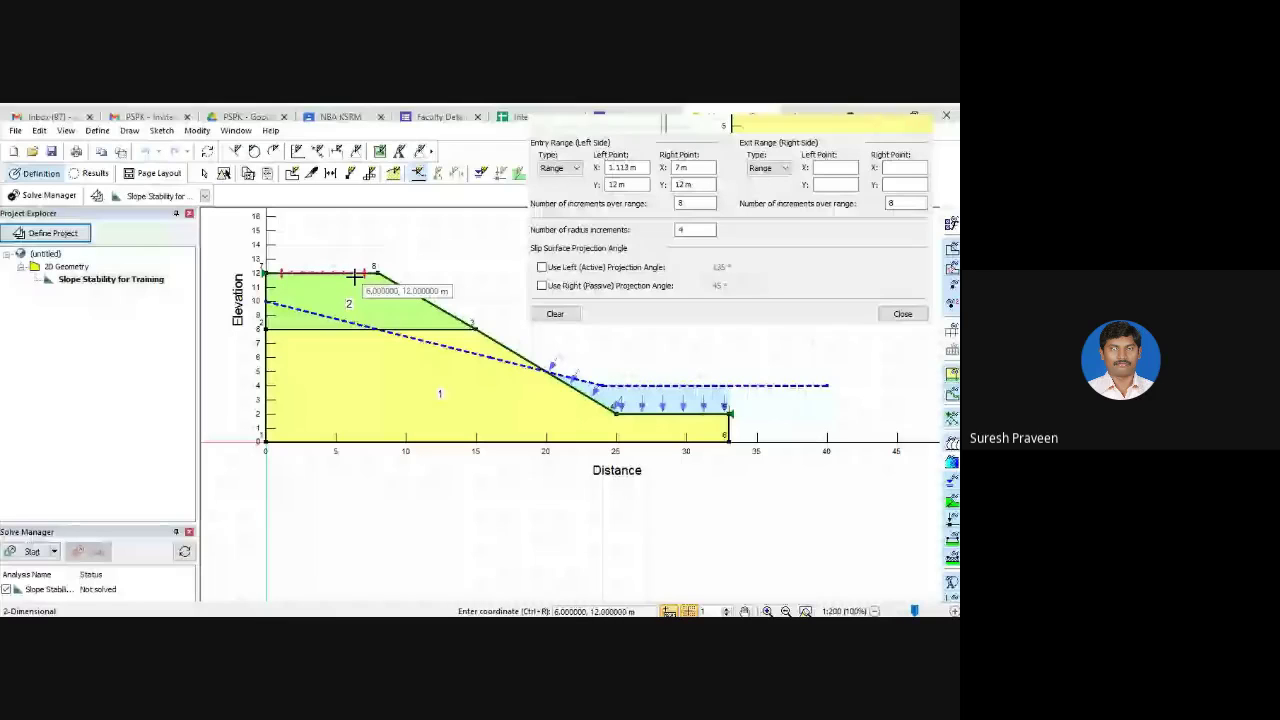
{"action": "left_click", "coordinate": [617, 410]}
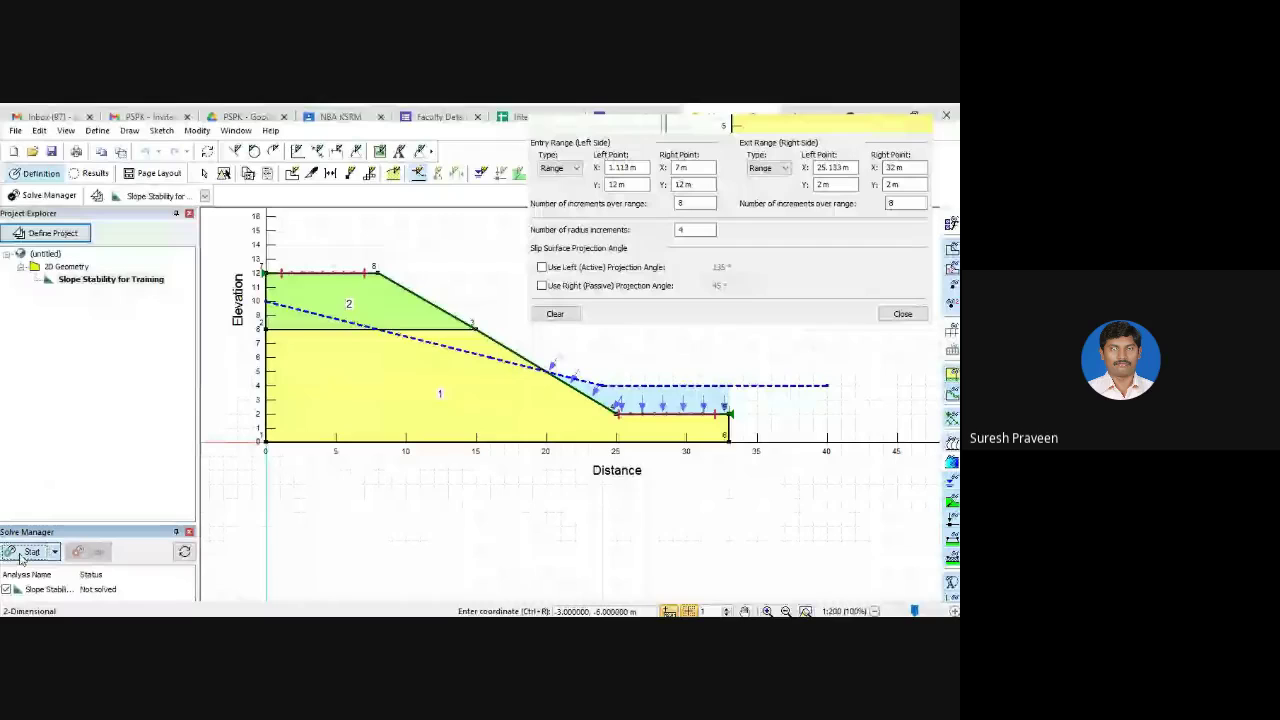
Solve the slope stability analysis, saving the project as "Training on GeoStudio" in the Documents folder.
{"action": "left_click", "coordinate": [22, 553]}
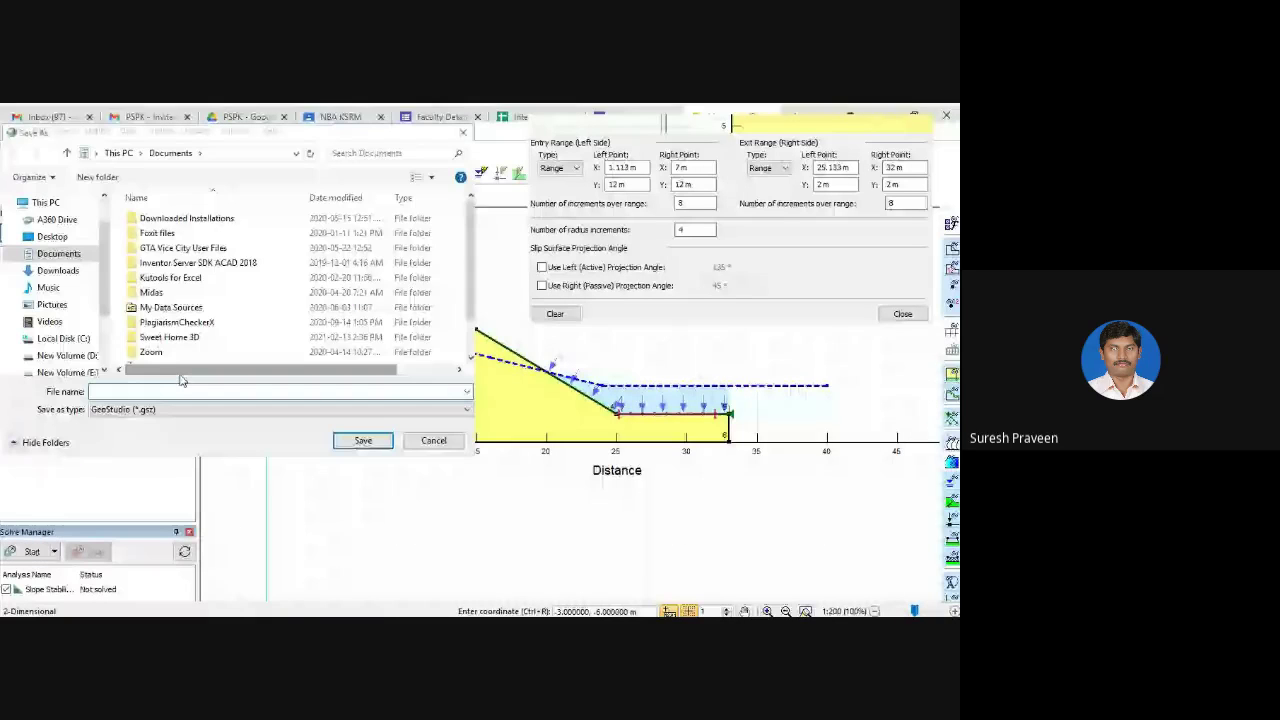
{"action": "left_click_drag", "start_coordinate": [265, 138], "coordinate": [452, 212]}
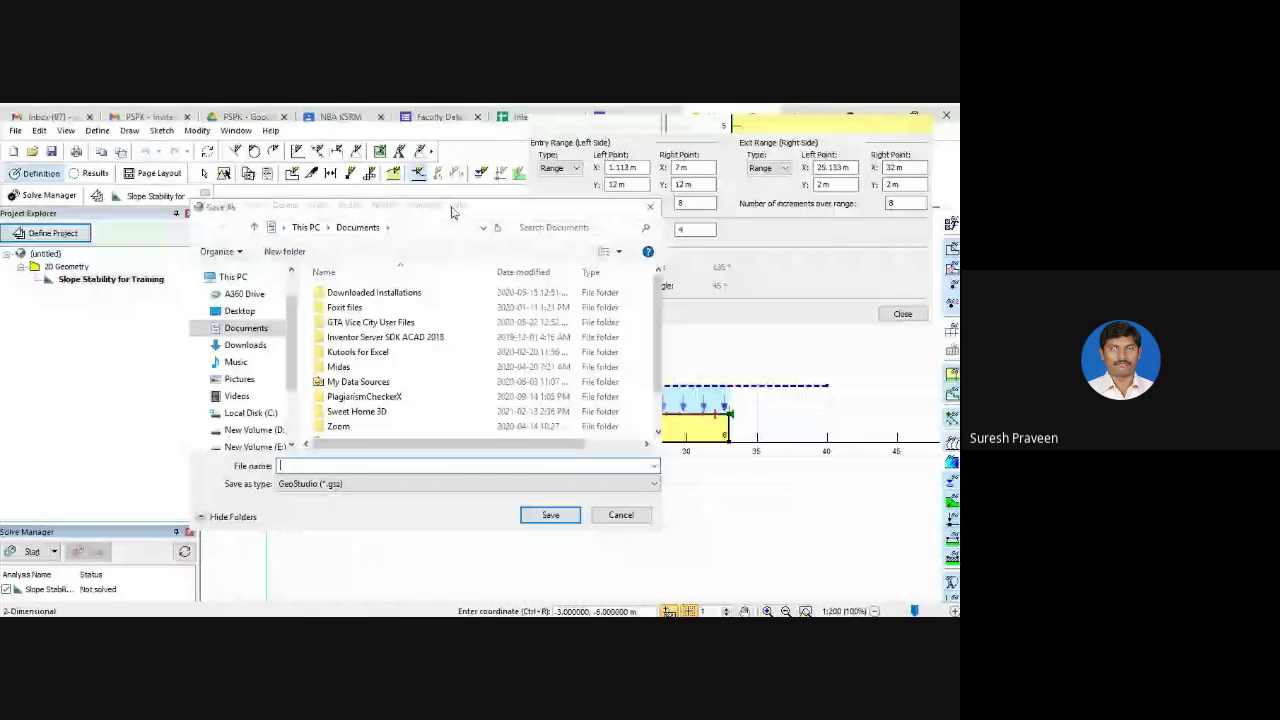
{"action": "type", "text": "Tra"}
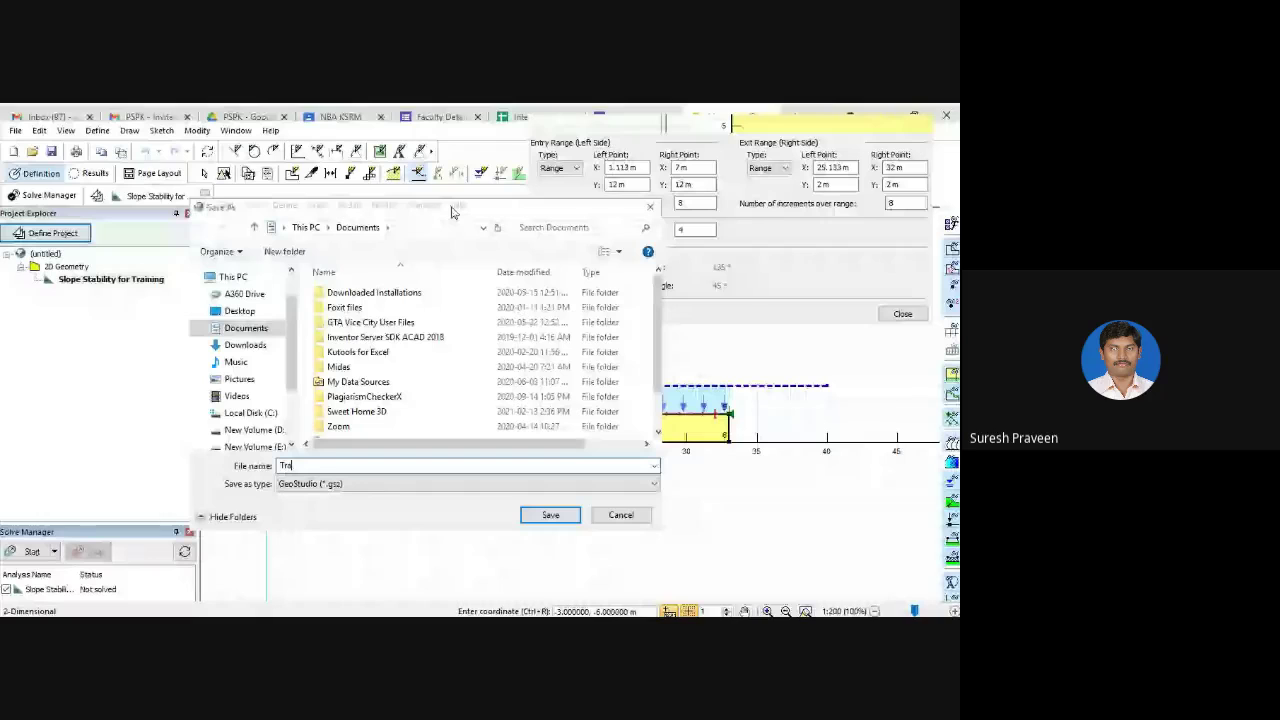
{"action": "type", "text": "ining on "}
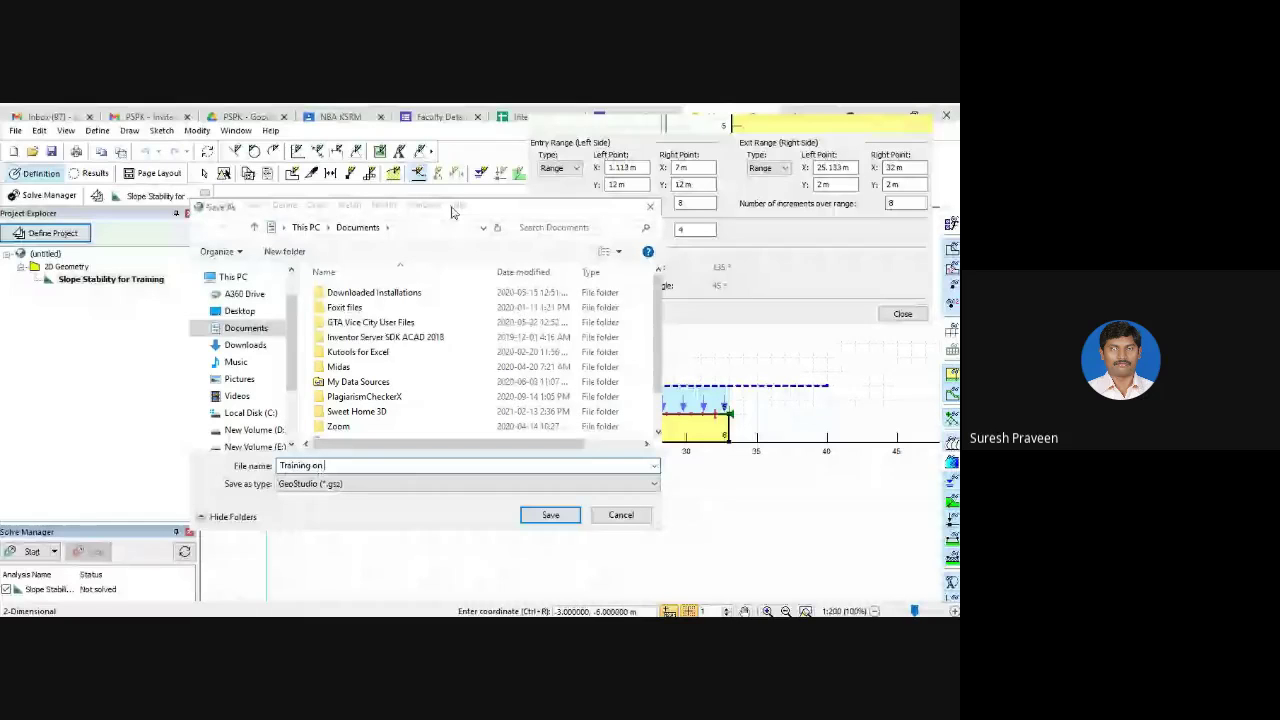
{"action": "type", "text": "Geo"}
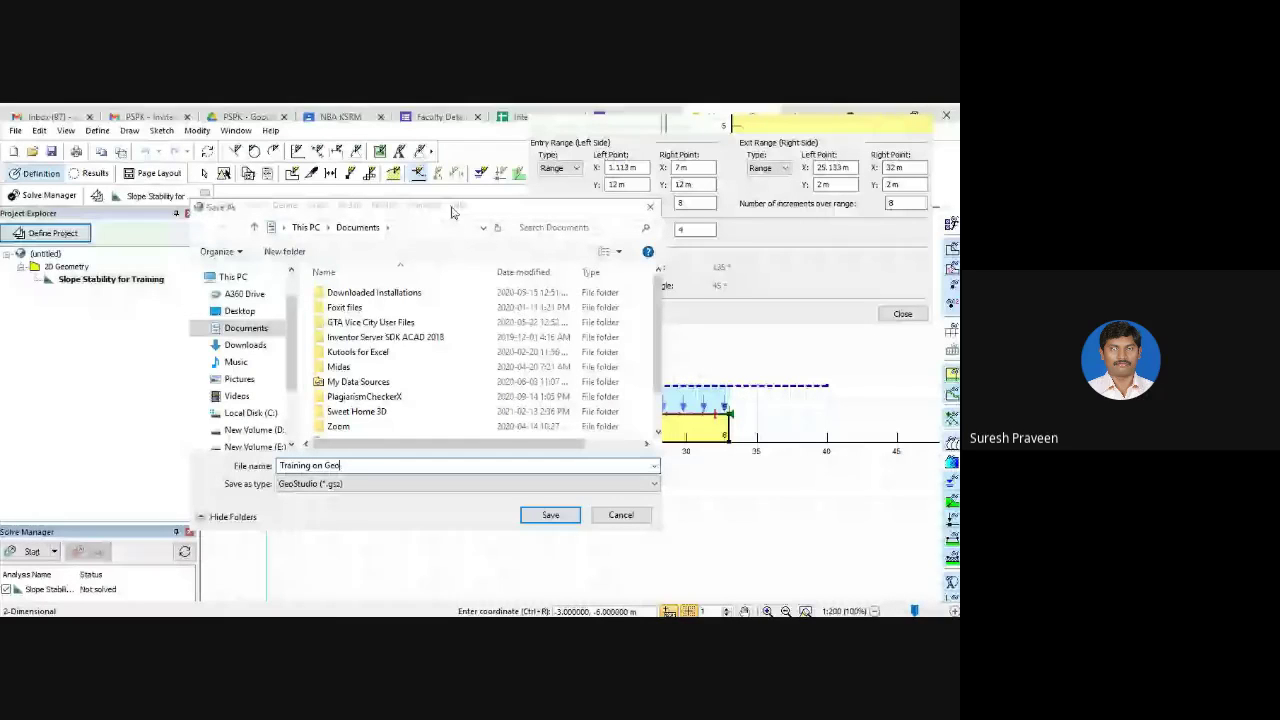
{"action": "type", "text": "Studio"}
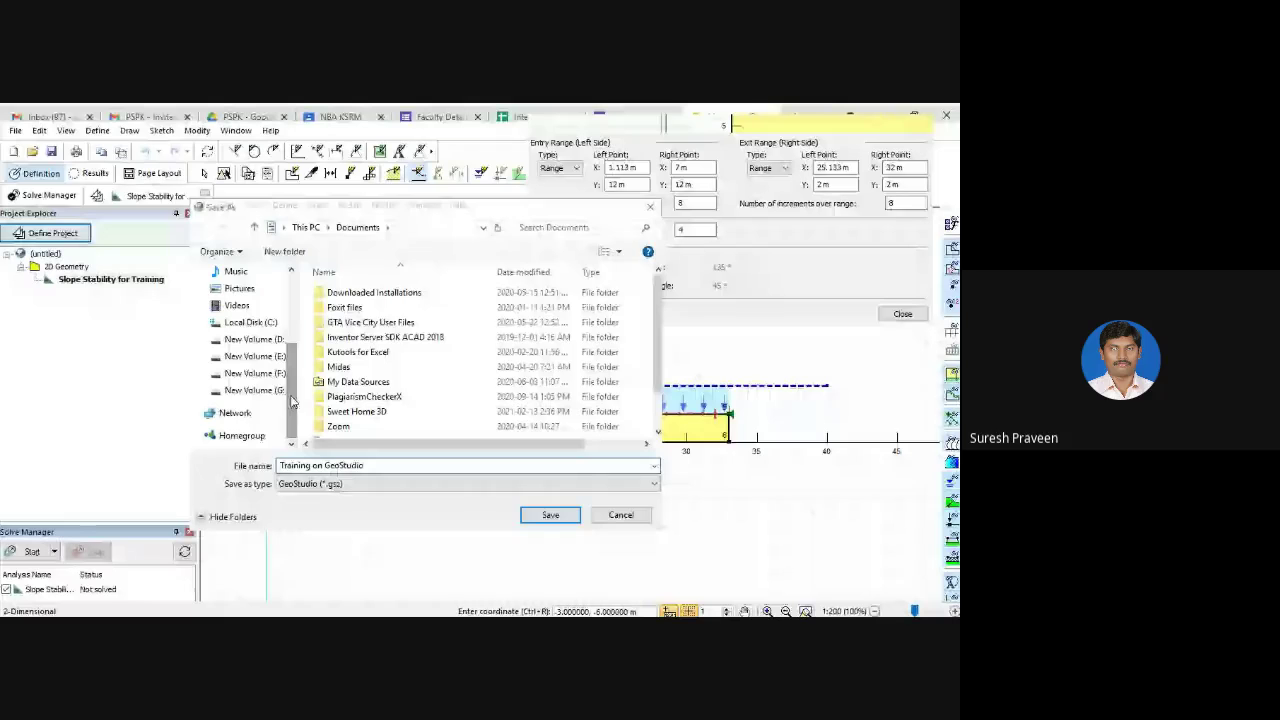
{"action": "left_click", "coordinate": [553, 515]}
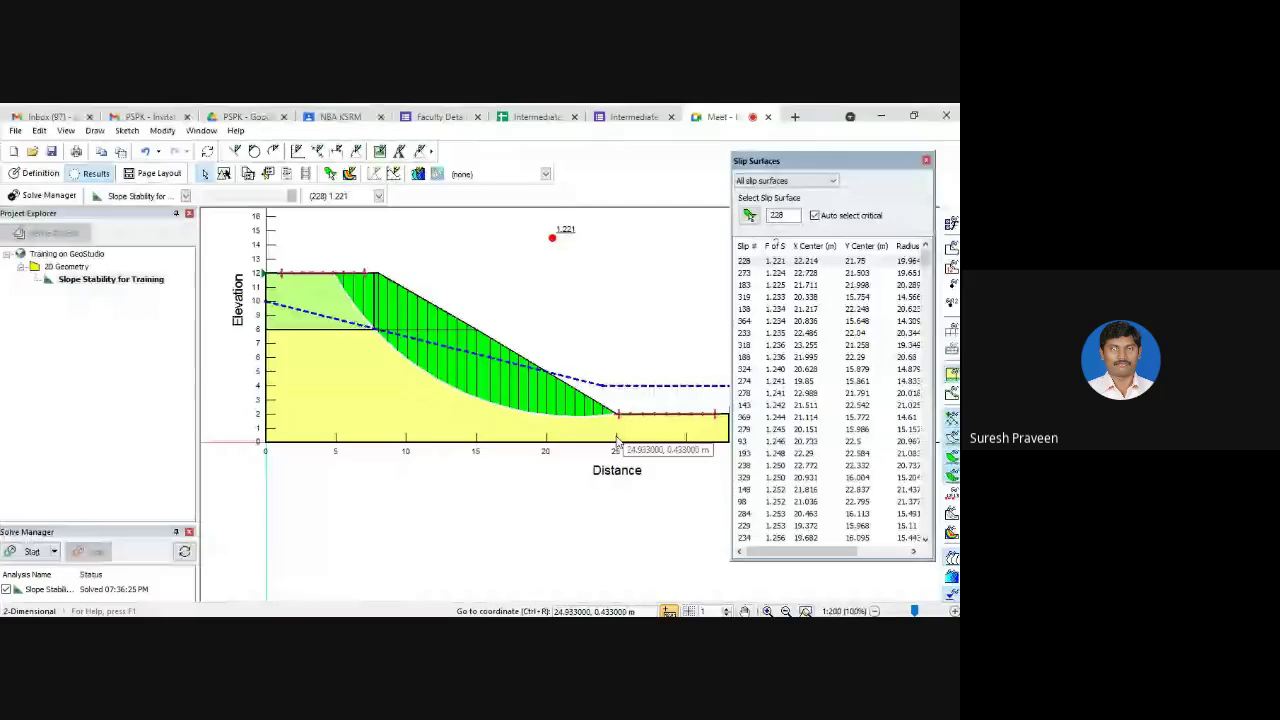
View slip surfaces 318, 278 and 369 on the slope and restore automatic selection of the critical slip surface.
{"action": "left_click_drag", "start_coordinate": [853, 162], "coordinate": [718, 187]}
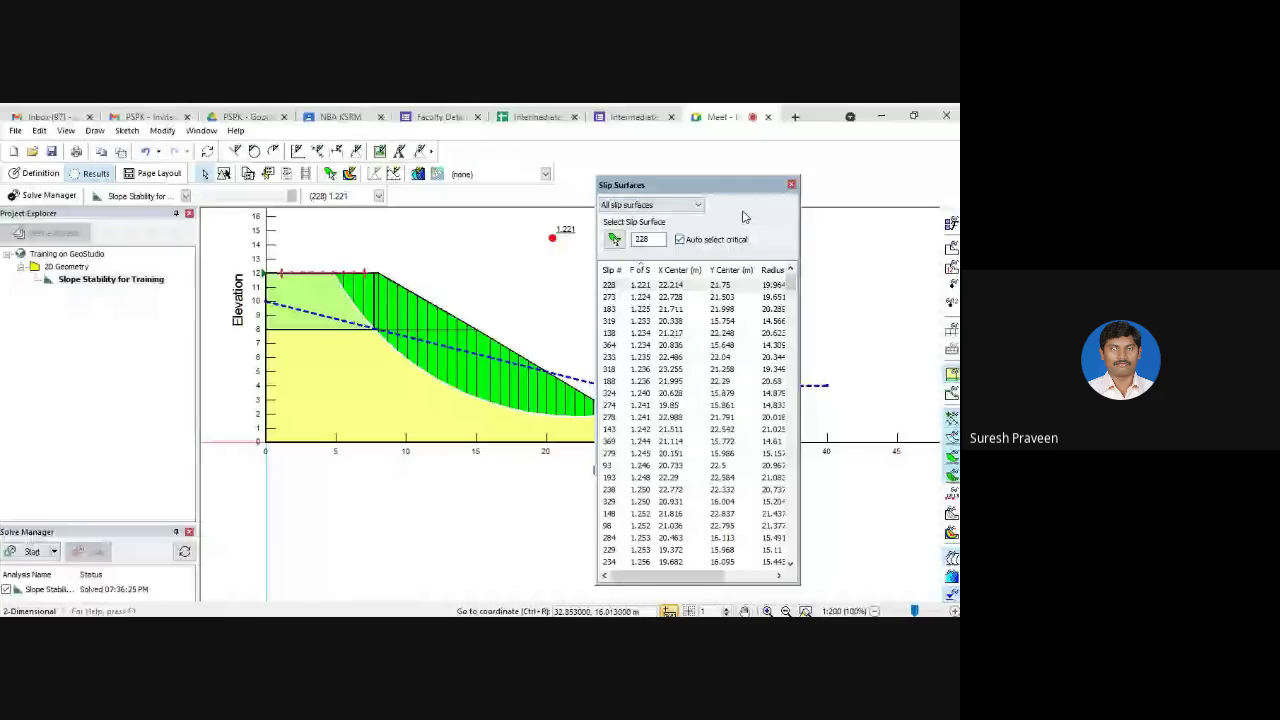
{"action": "left_click_drag", "start_coordinate": [740, 185], "coordinate": [822, 179]}
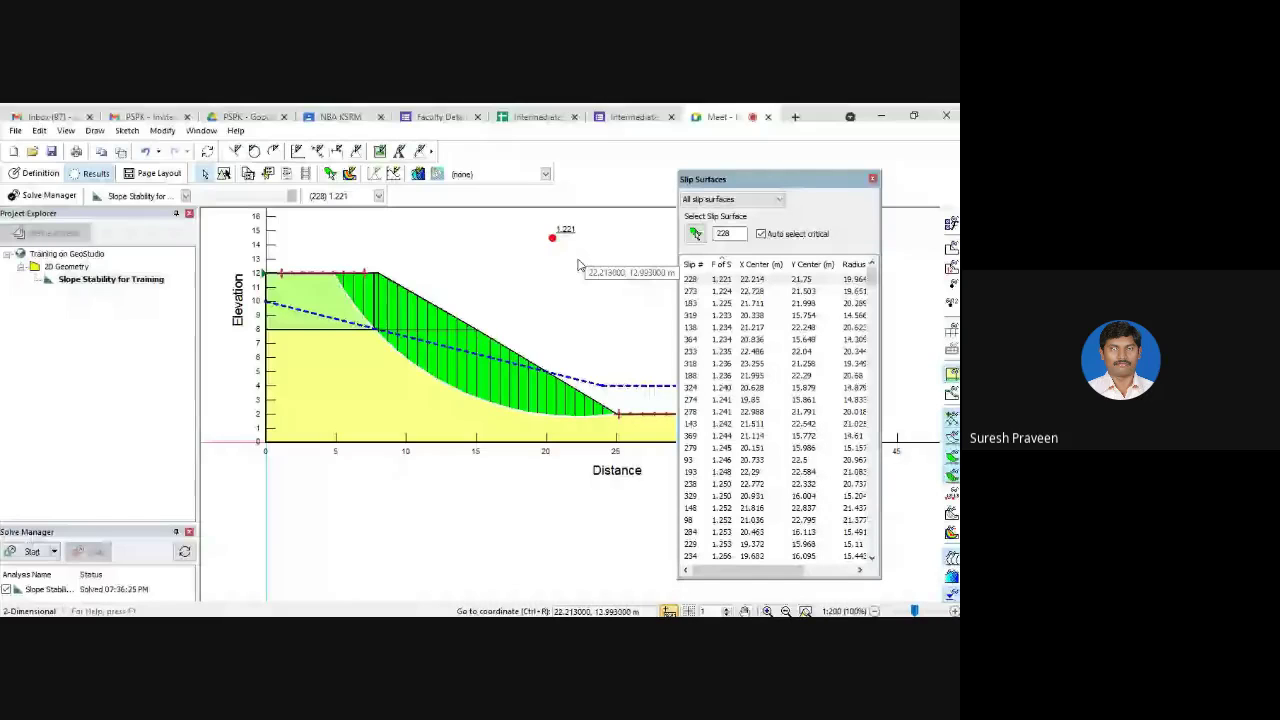
{"action": "left_click", "coordinate": [700, 363]}
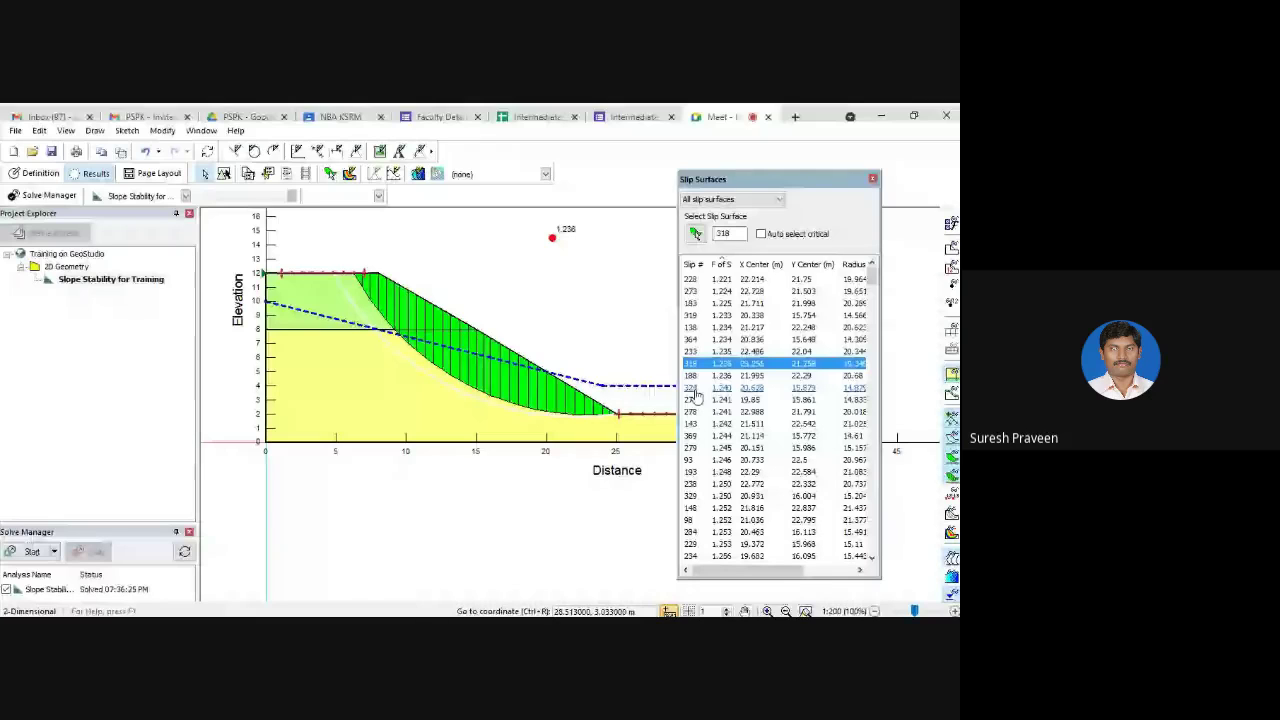
{"action": "left_click", "coordinate": [696, 411]}
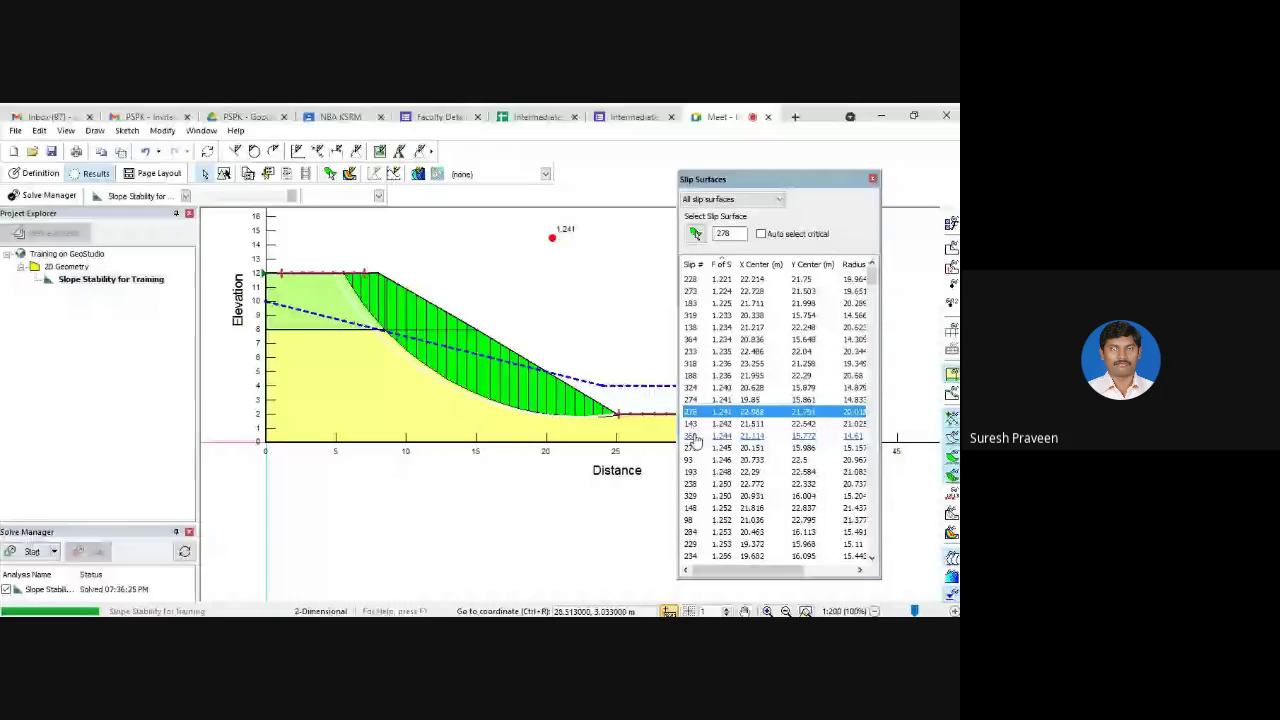
{"action": "left_click", "coordinate": [696, 436]}
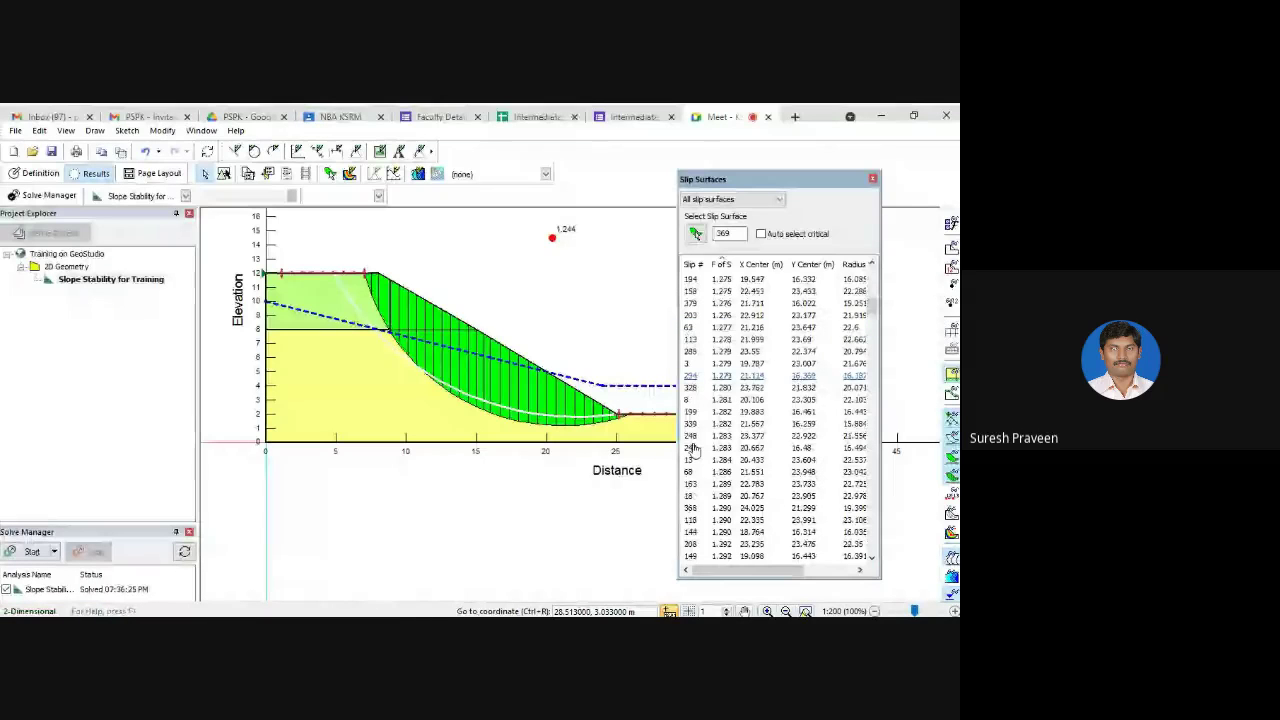
{"action": "scroll", "coordinate": [693, 448], "scroll_direction": "up", "scroll_amount": 12}
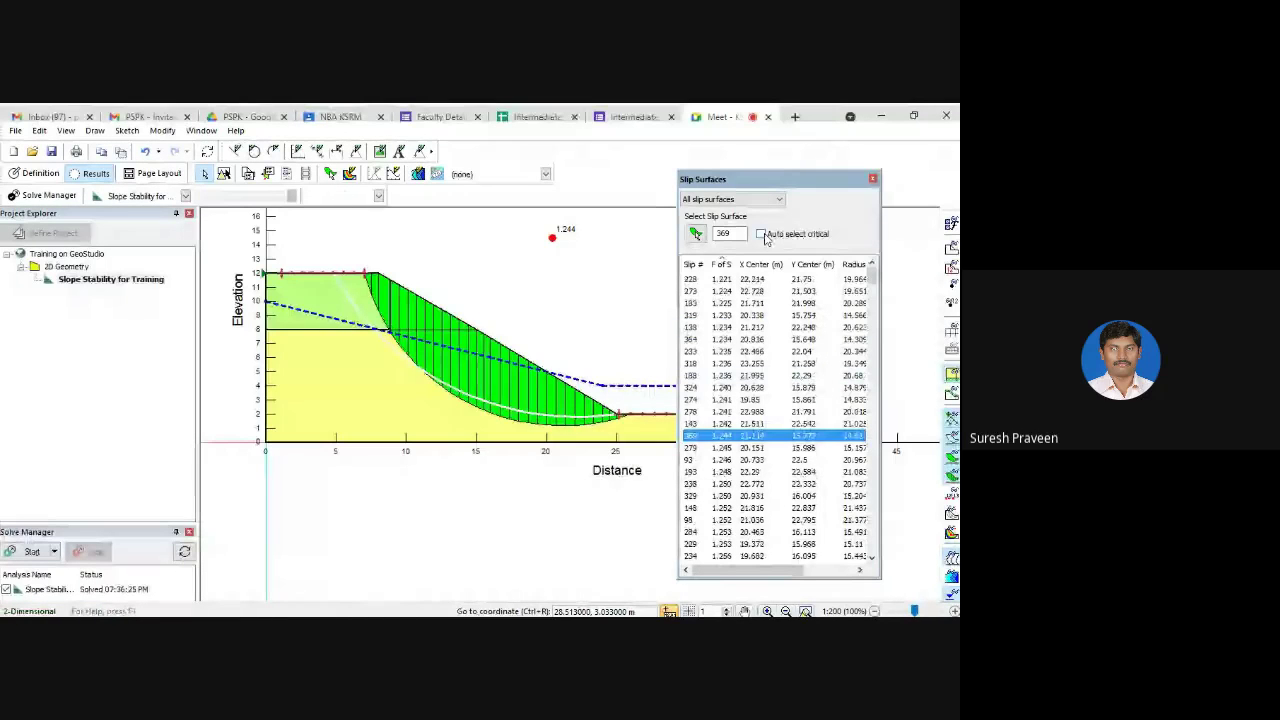
{"action": "left_click", "coordinate": [764, 236]}
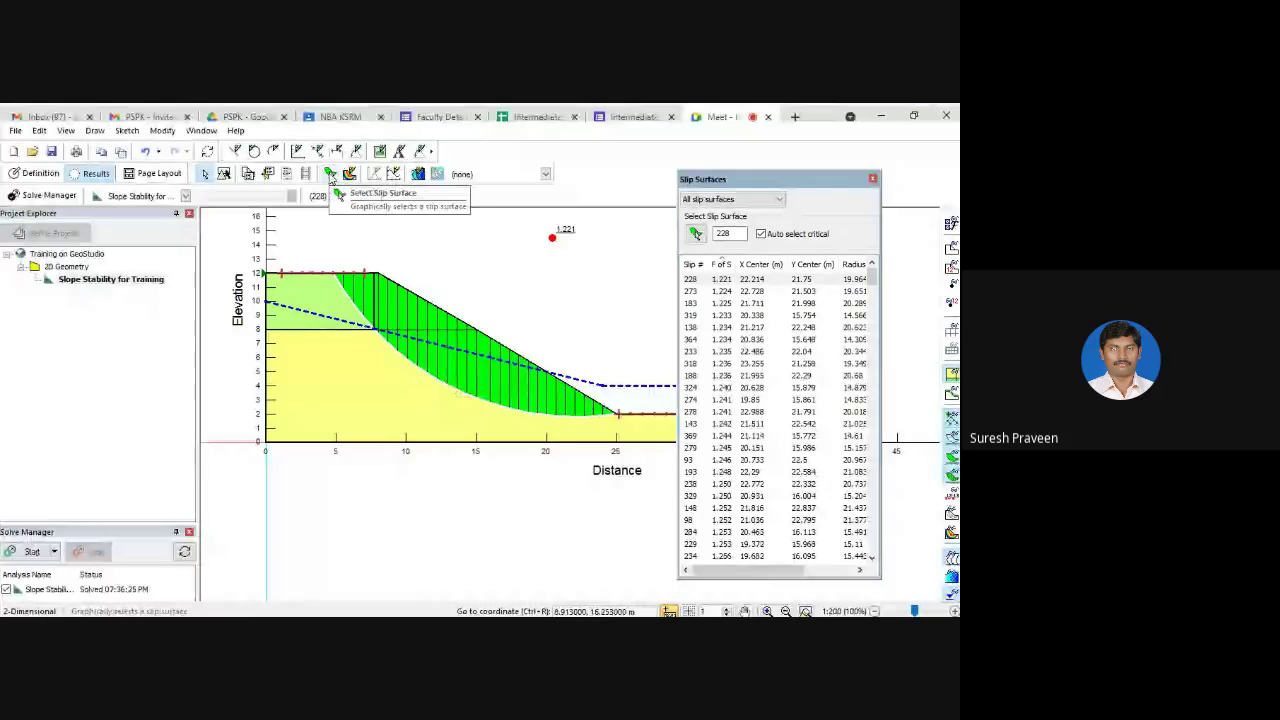
Examine the free body diagrams and force polygons of slices 1 and 2 of the critical slip surface and locate slice 2 on the slope.
{"action": "left_click", "coordinate": [331, 177]}
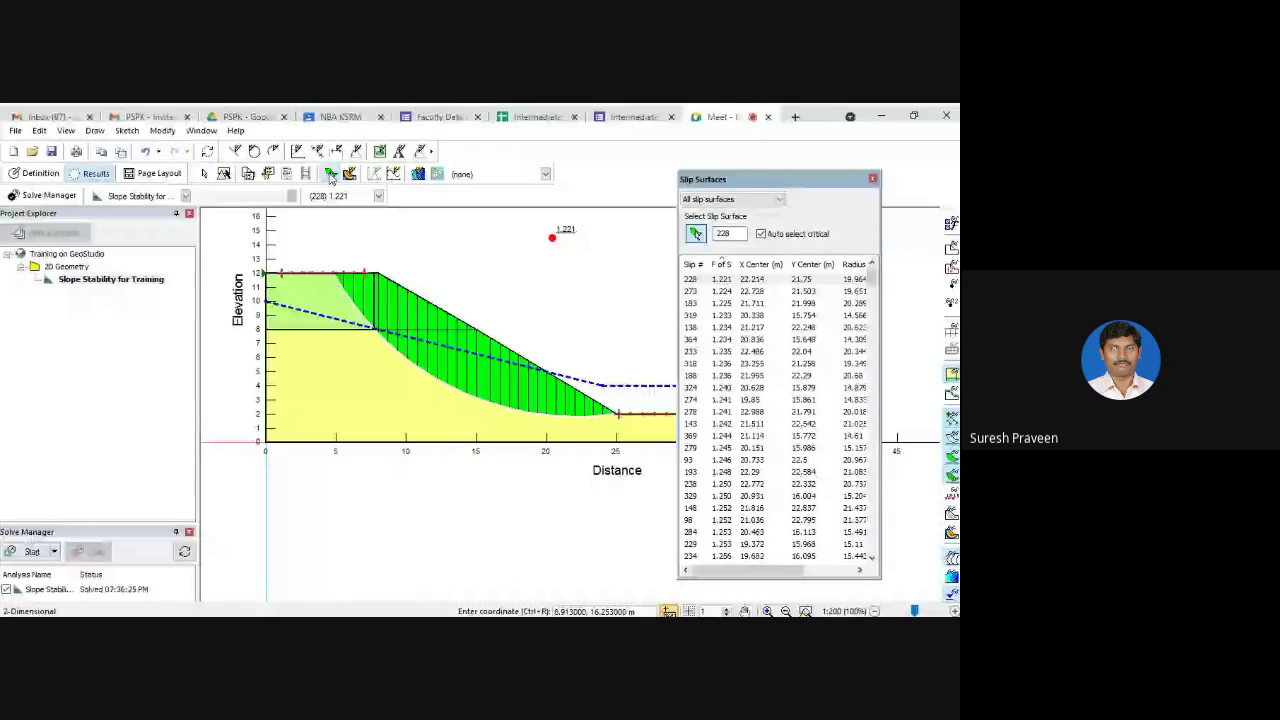
{"action": "left_click", "coordinate": [268, 176]}
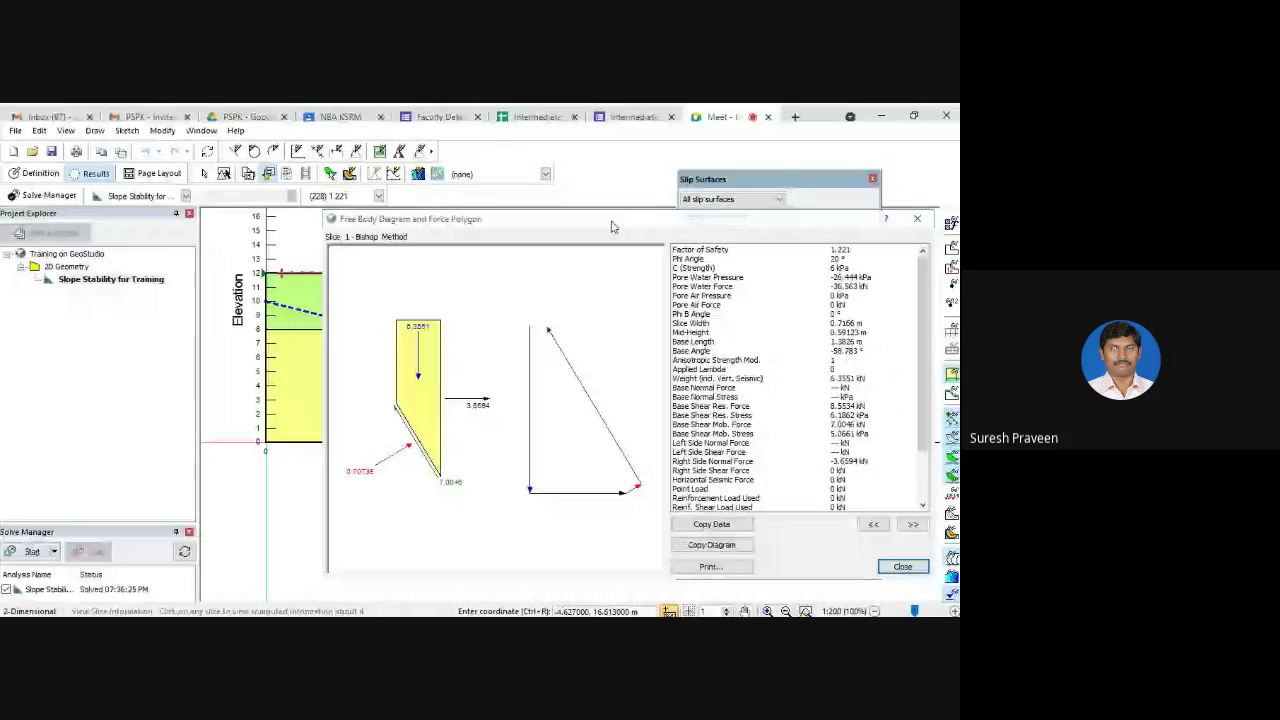
{"action": "left_click_drag", "start_coordinate": [613, 227], "coordinate": [354, 156]}
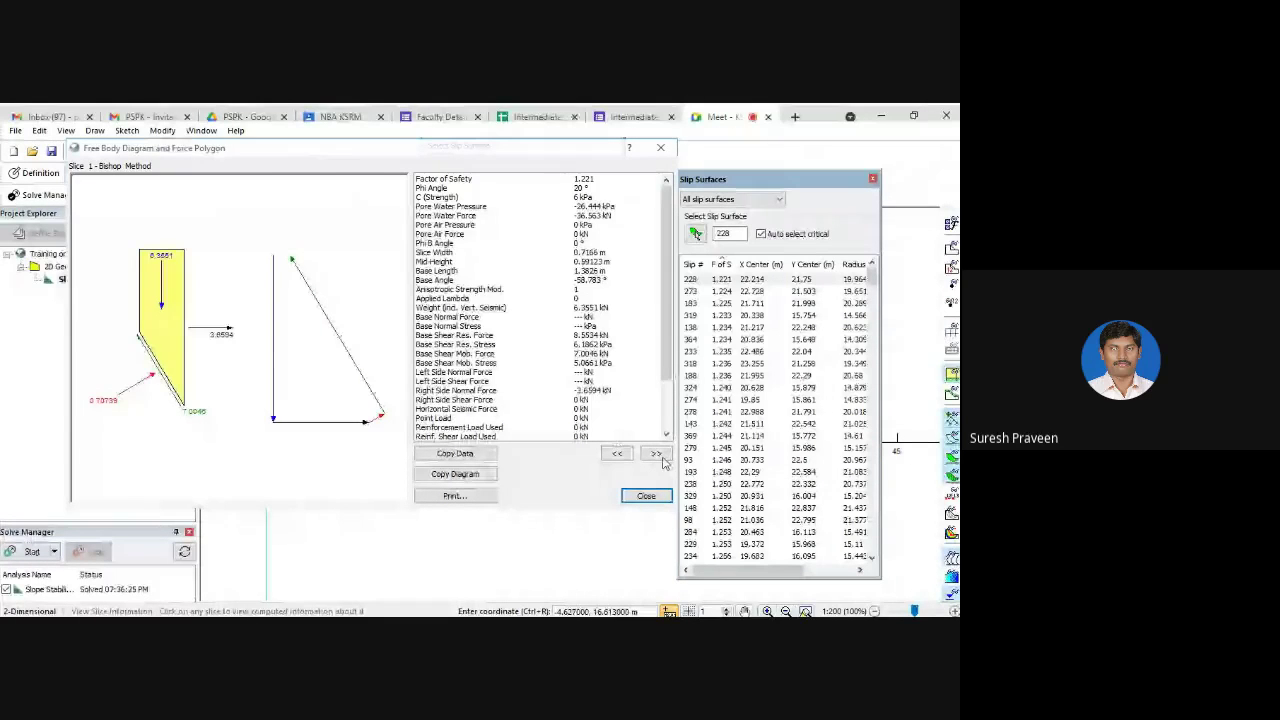
{"action": "left_click", "coordinate": [655, 454]}
{"action": "left_click_drag", "start_coordinate": [915, 225], "coordinate": [917, 137]}
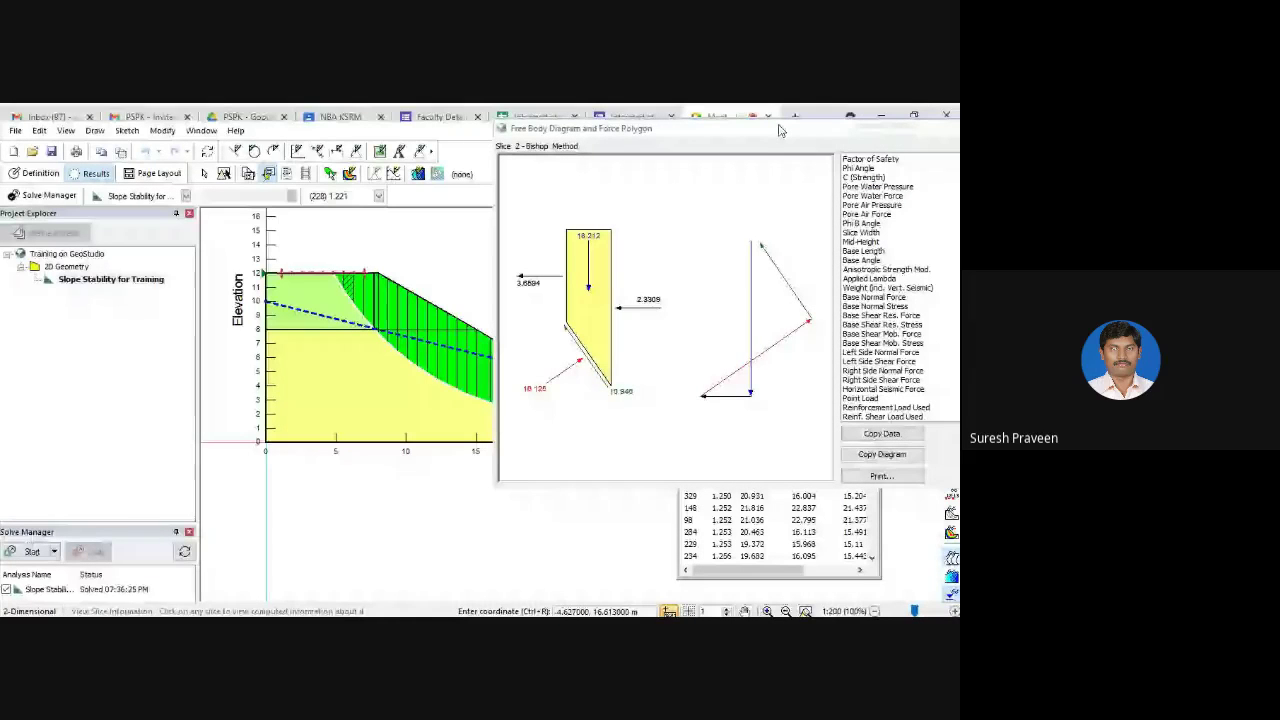
{"action": "left_click_drag", "start_coordinate": [780, 130], "coordinate": [456, 418]}
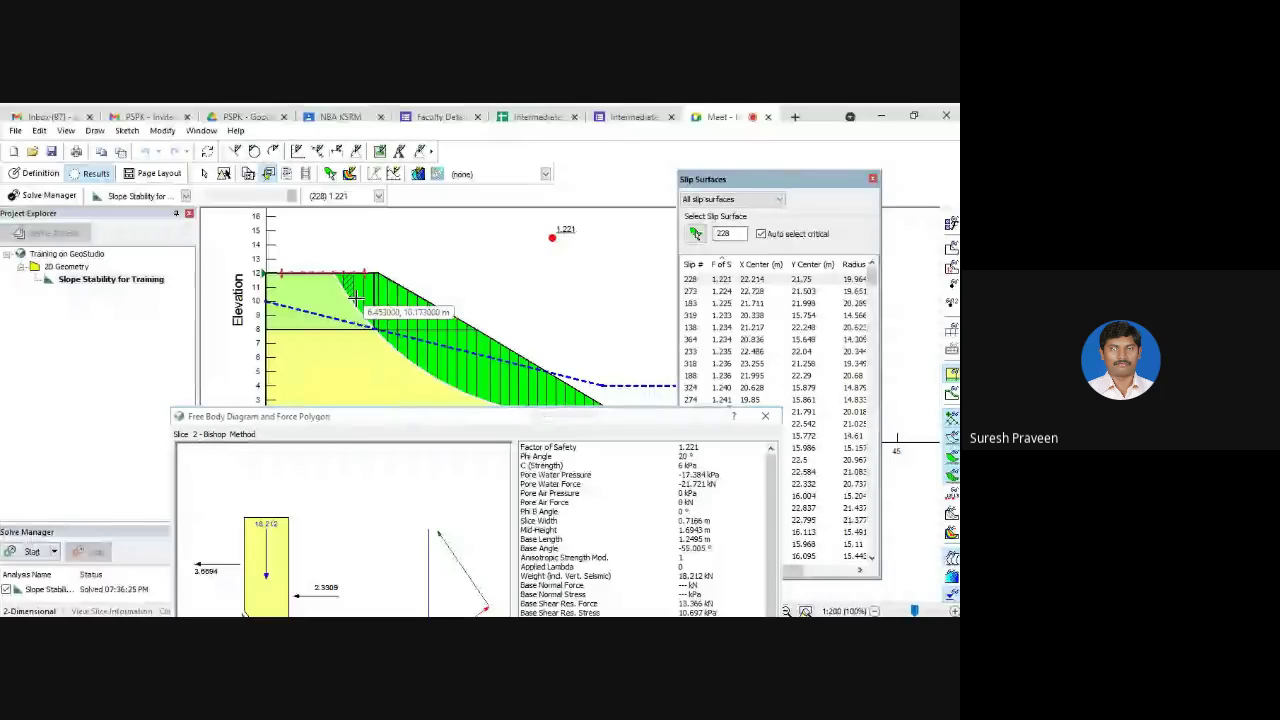
{"action": "scroll", "coordinate": [378, 316], "scroll_direction": "up", "scroll_amount": 3}
{"action": "scroll", "coordinate": [378, 316], "scroll_direction": "up", "scroll_amount": 1}
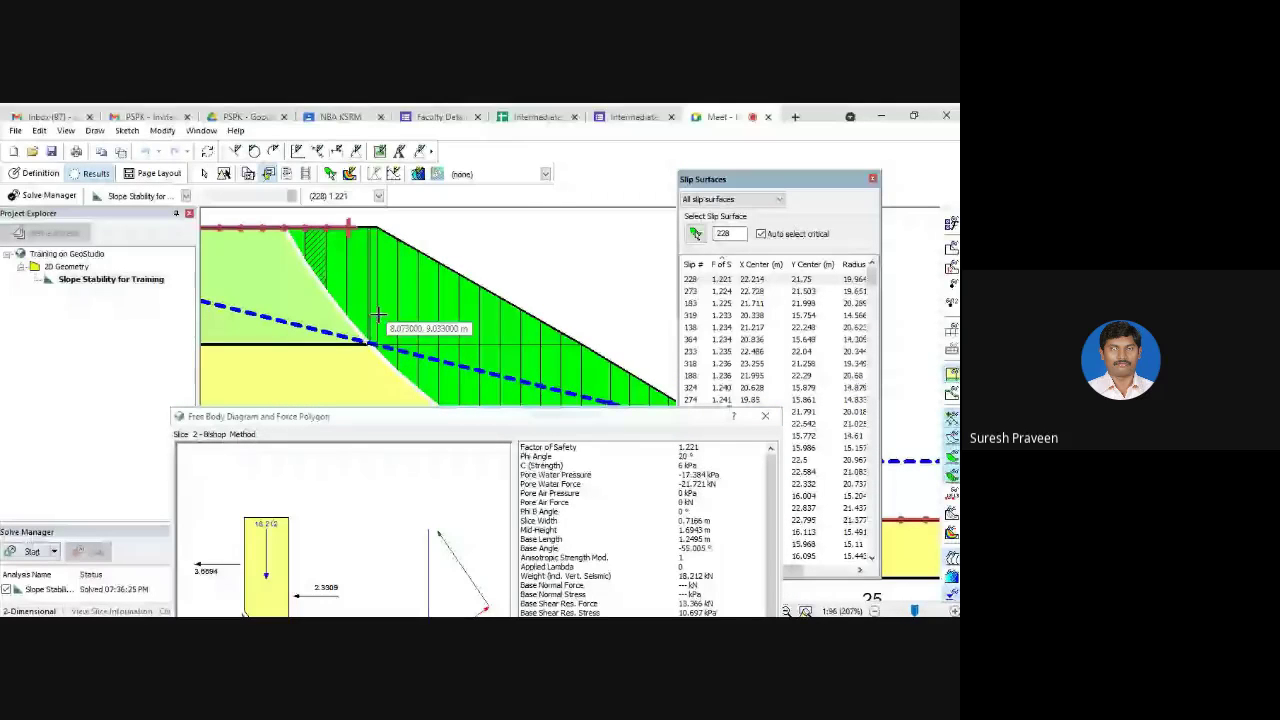
Examine slice 3's free body diagram and force data, compare its position on the slope, and close the slice information.
{"action": "left_click_drag", "start_coordinate": [543, 424], "coordinate": [722, 207]}
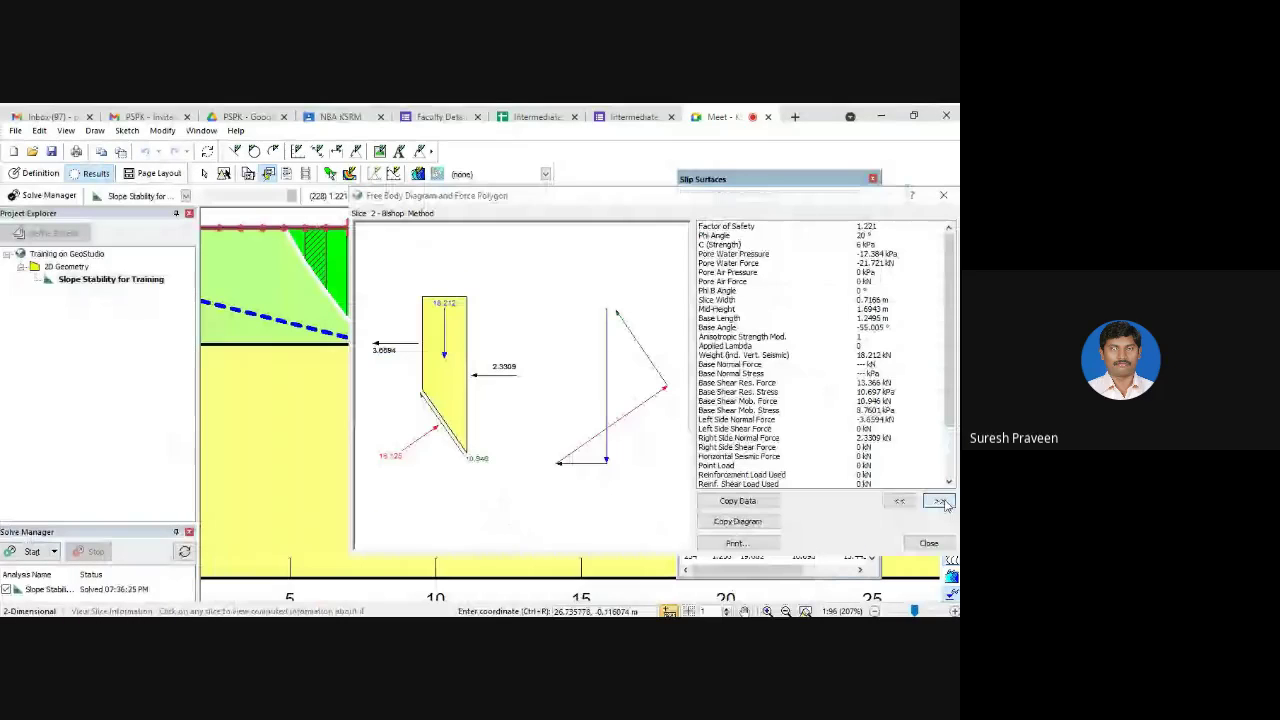
{"action": "left_click", "coordinate": [940, 501]}
{"action": "left_click_drag", "start_coordinate": [626, 194], "coordinate": [525, 221]}
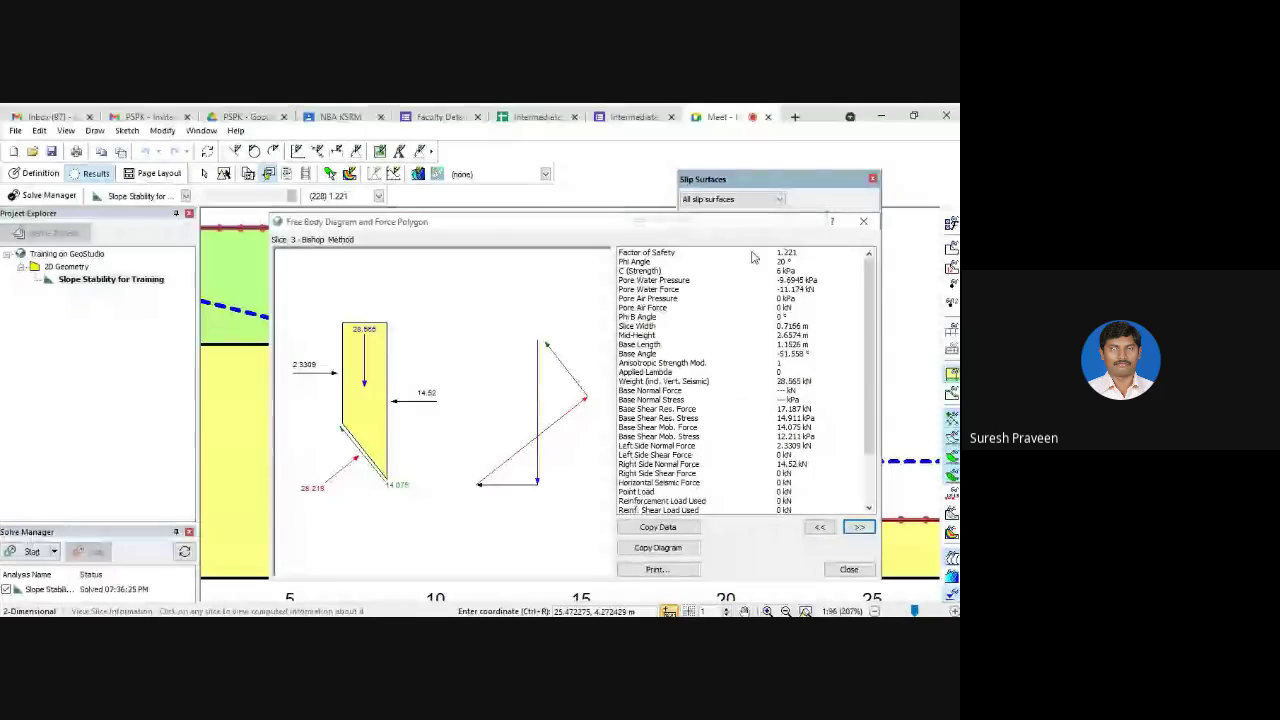
{"action": "left_click_drag", "start_coordinate": [763, 216], "coordinate": [566, 300]}
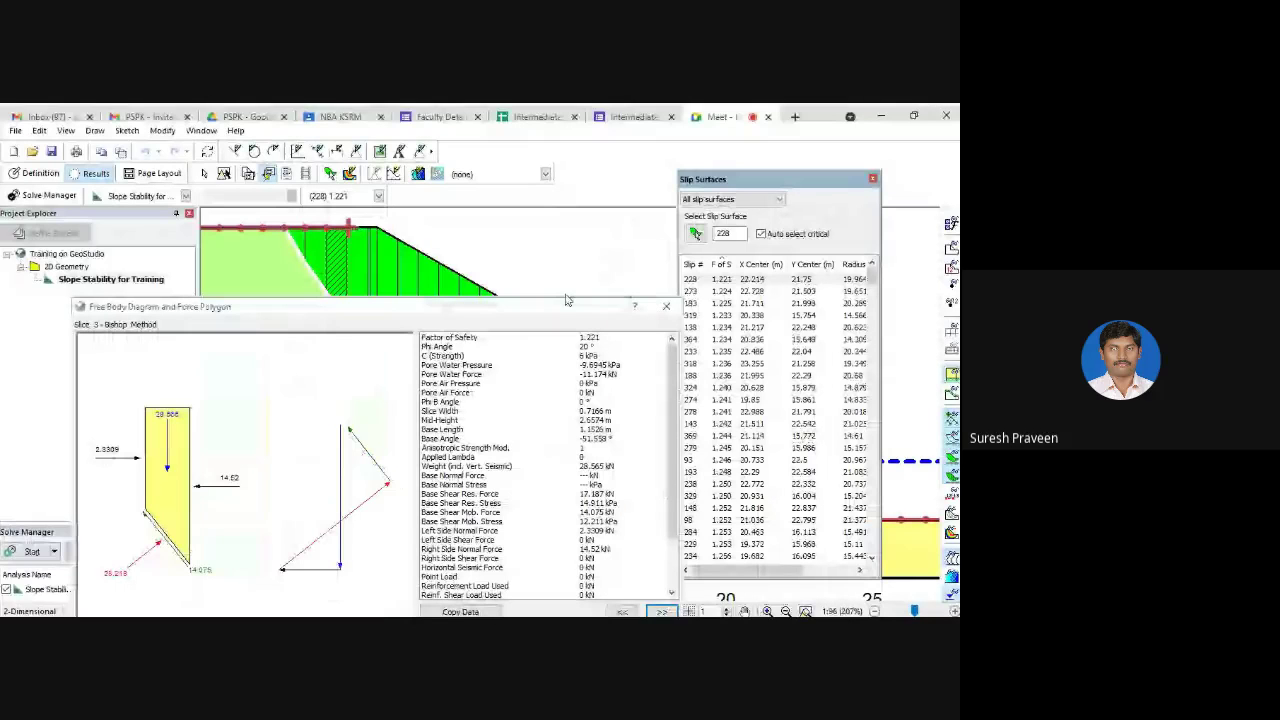
{"action": "left_click_drag", "start_coordinate": [566, 300], "coordinate": [175, 188]}
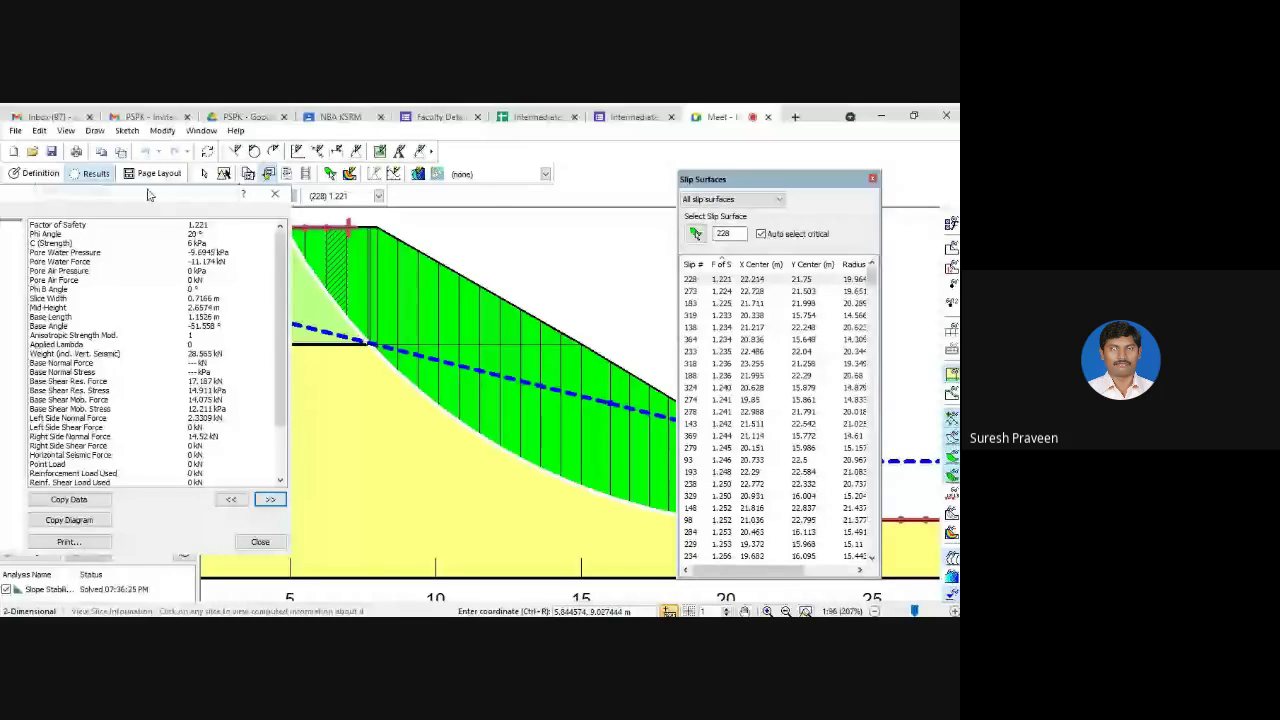
{"action": "left_click_drag", "start_coordinate": [148, 194], "coordinate": [420, 221]}
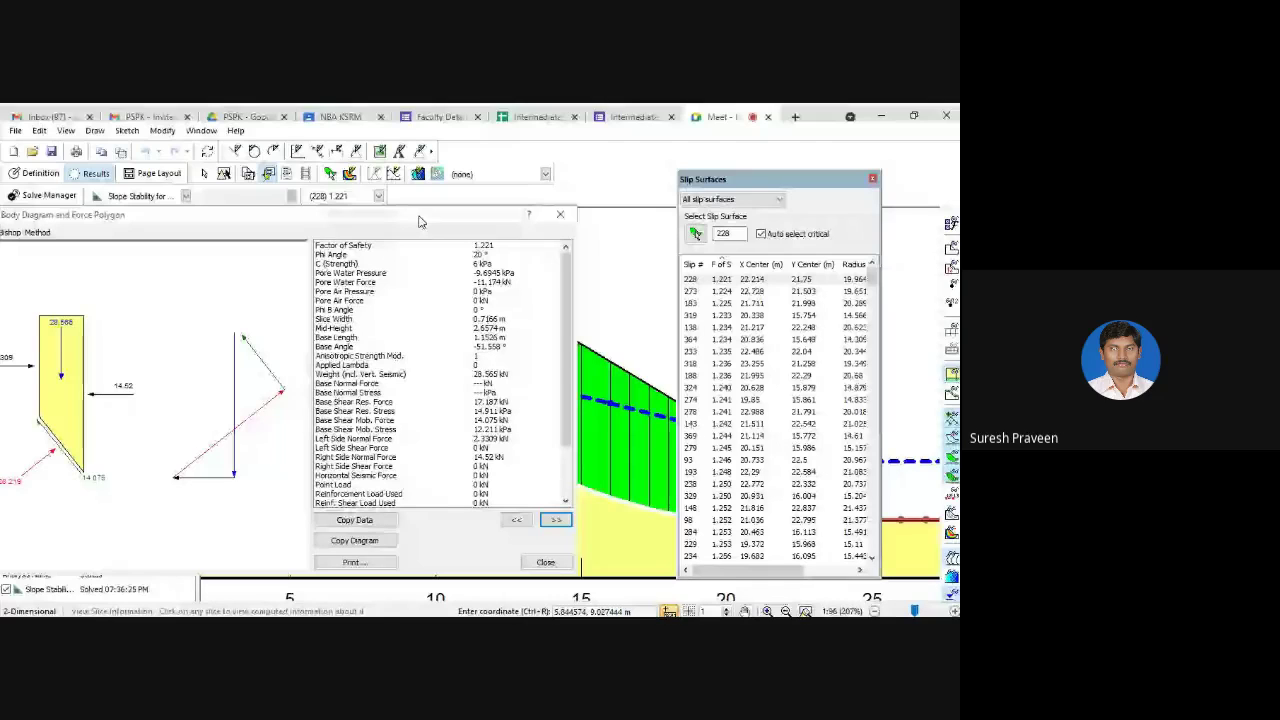
{"action": "left_click_drag", "start_coordinate": [420, 223], "coordinate": [686, 210]}
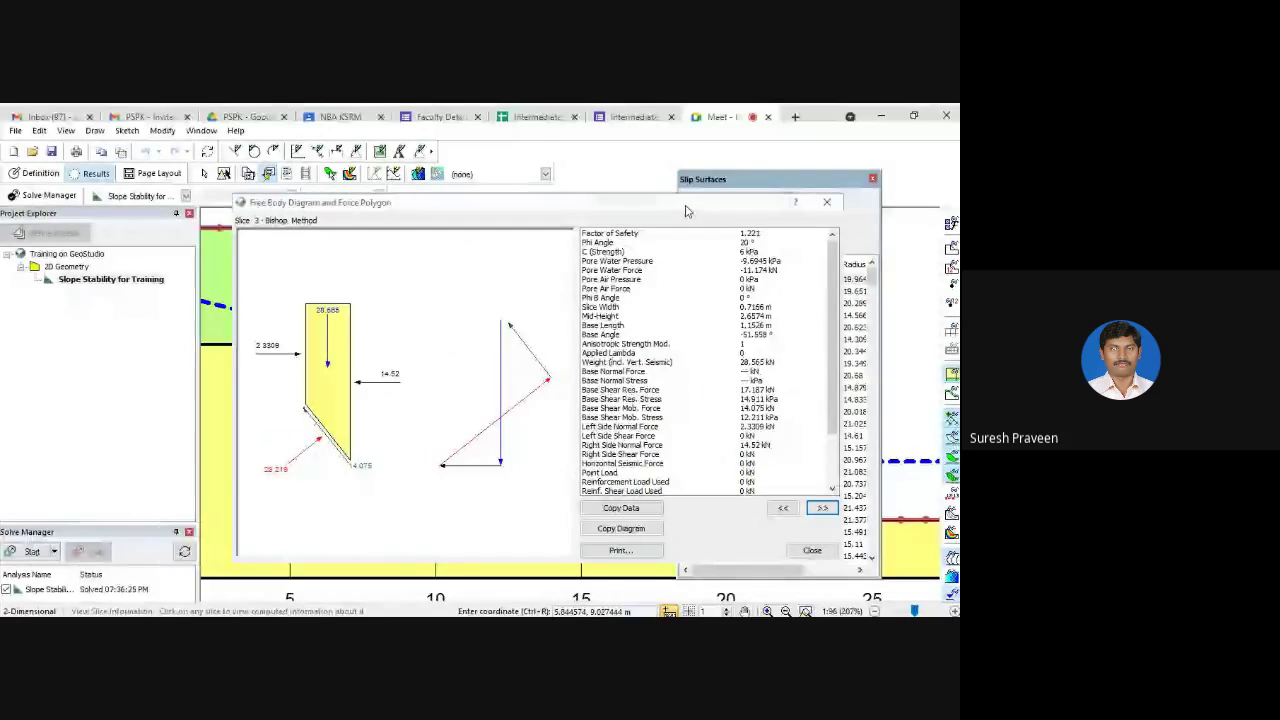
{"action": "left_click", "coordinate": [812, 552]}
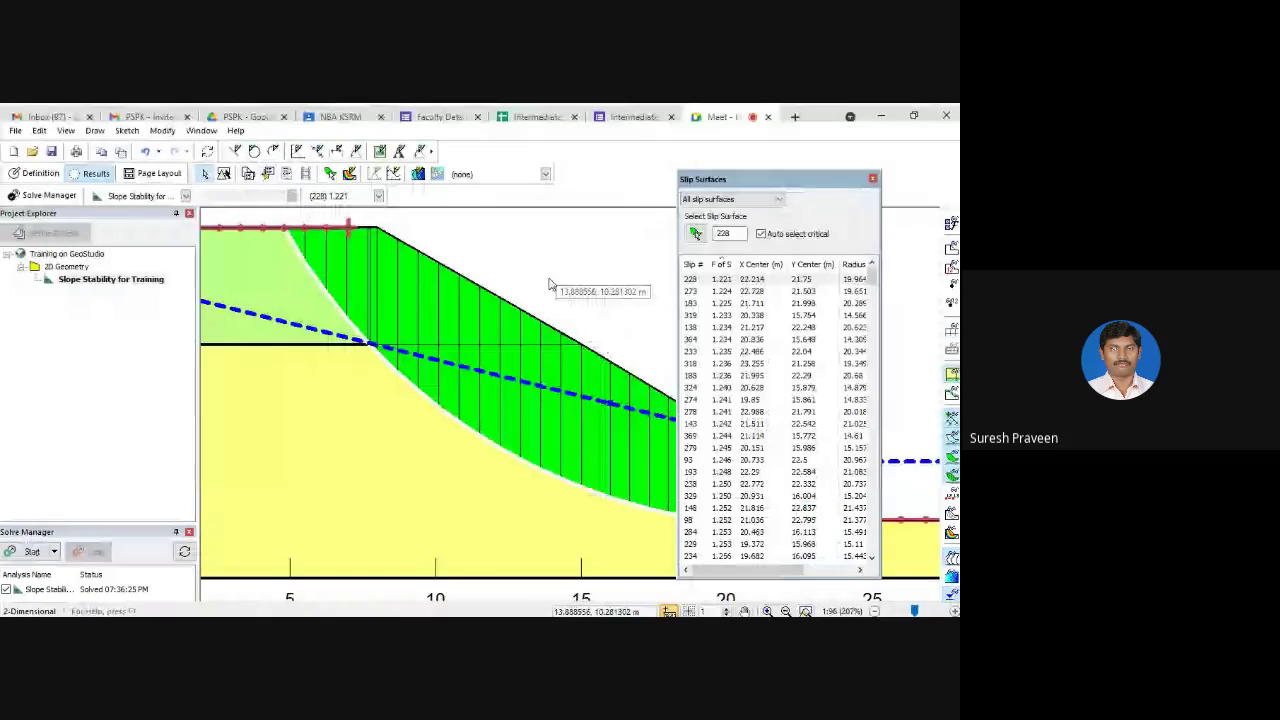
Generate the analysis report as HTML file "Training on GeoStudio - Slope Stability for Training" in Documents and move the slip surface list clear of the slope.
{"action": "scroll", "coordinate": [548, 285], "scroll_direction": "down", "scroll_amount": 2}
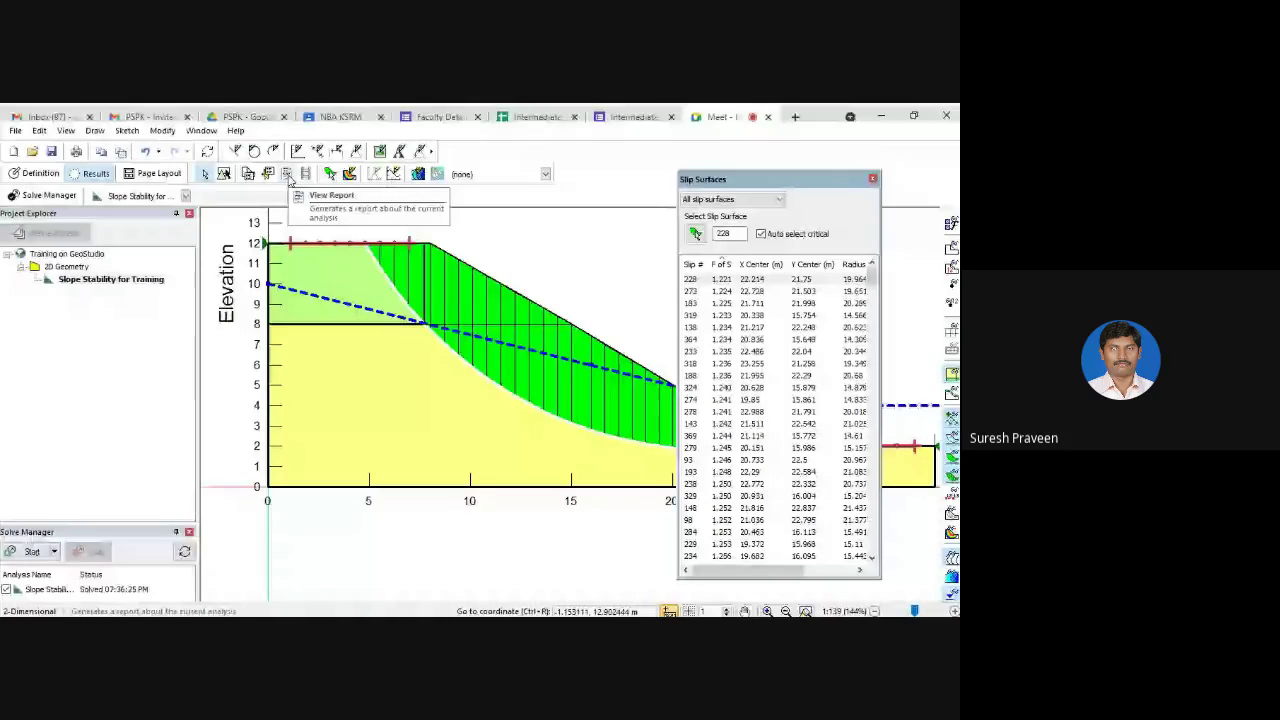
{"action": "left_click", "coordinate": [288, 175]}
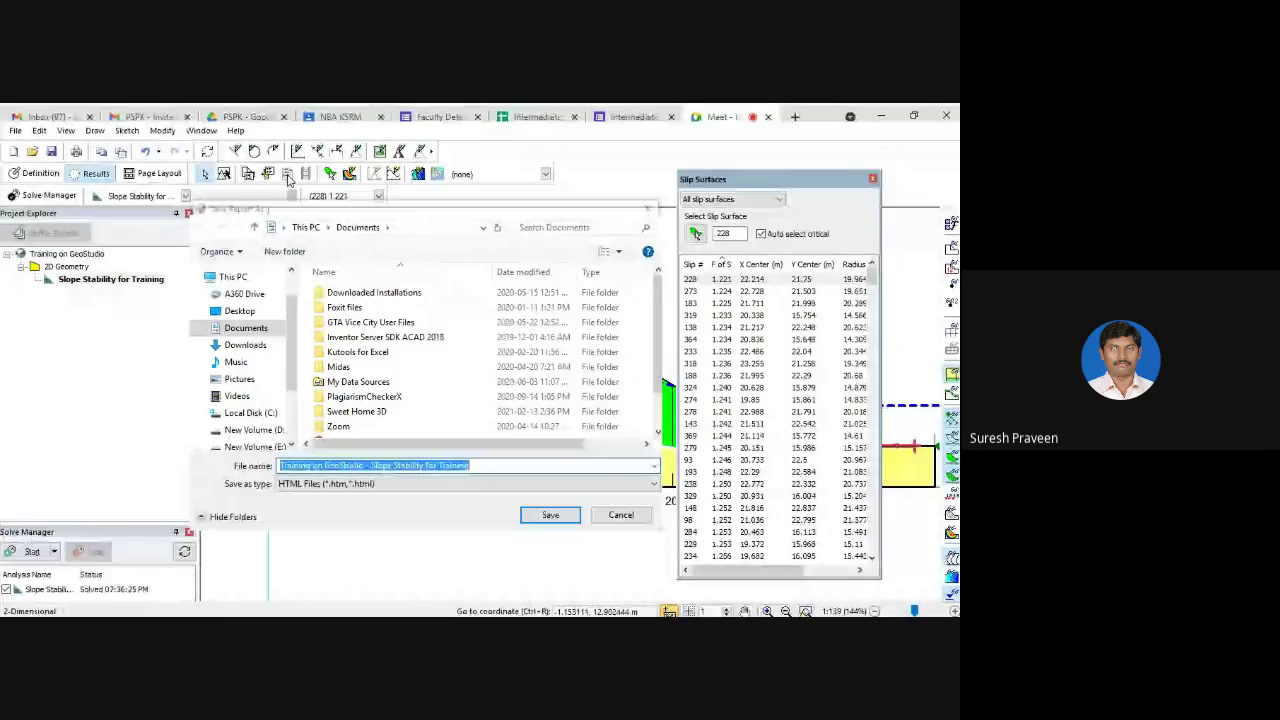
{"action": "left_click", "coordinate": [549, 514]}
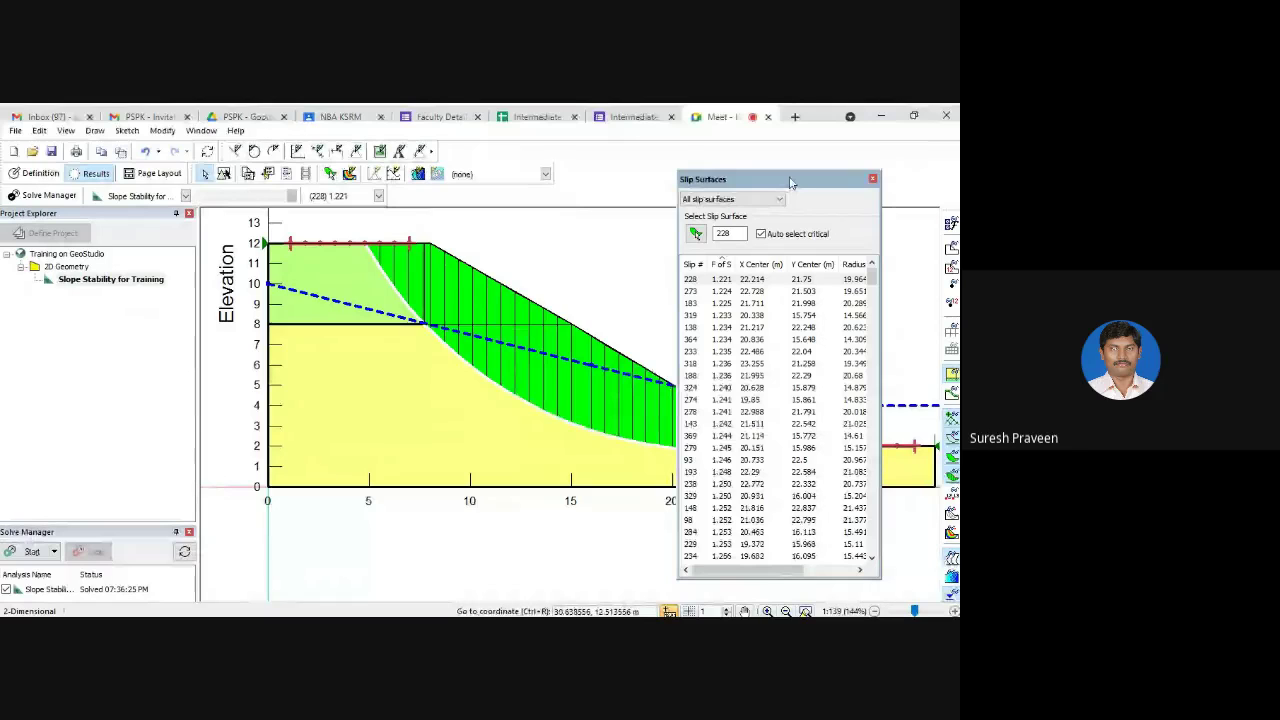
{"action": "left_click_drag", "start_coordinate": [790, 181], "coordinate": [769, 543]}
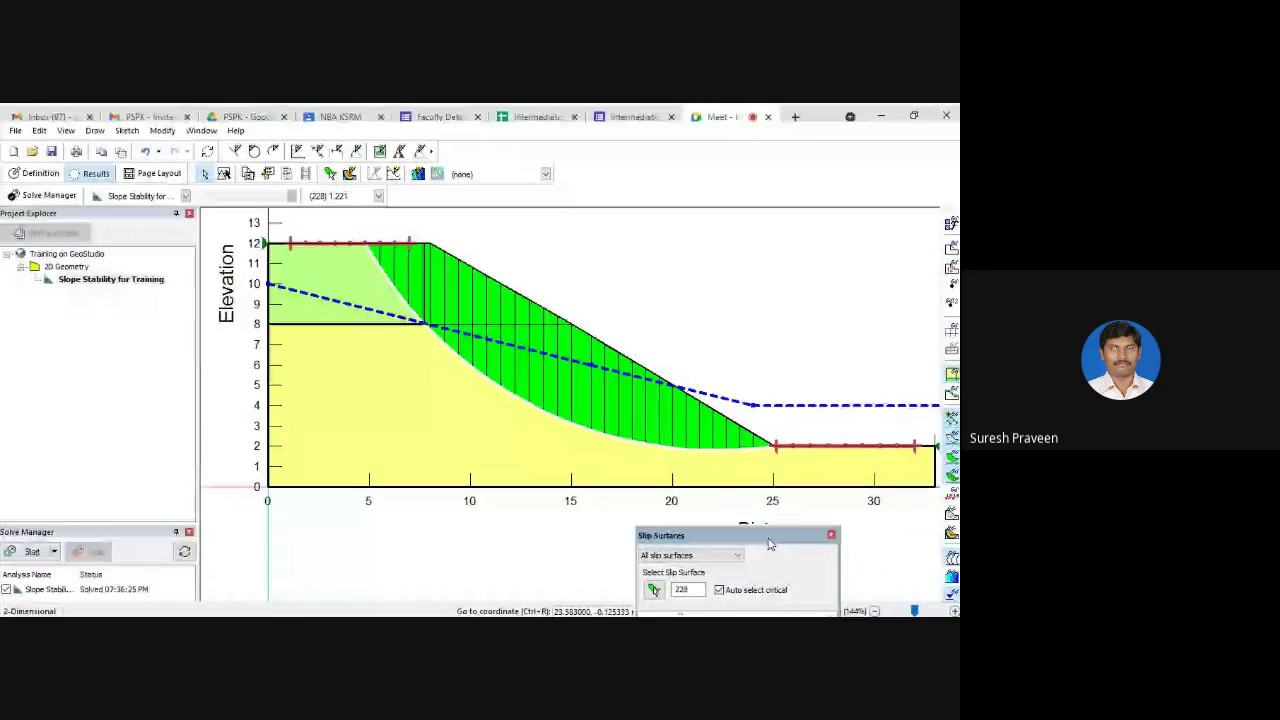